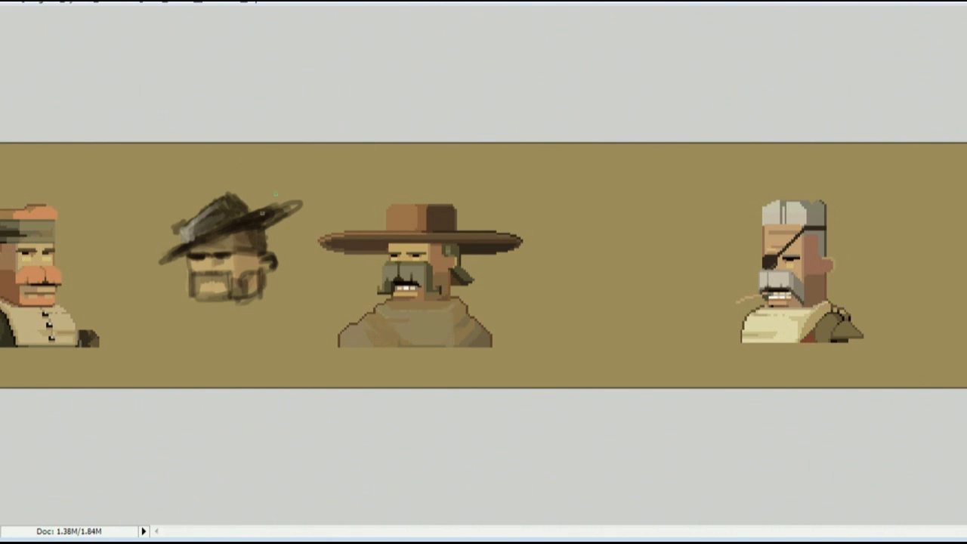
Step: Paint reddish orange #aa3e1b over the face of the slanted-hat head on a new layer
key(Tab)
click(15, 367)
click(807, 345)
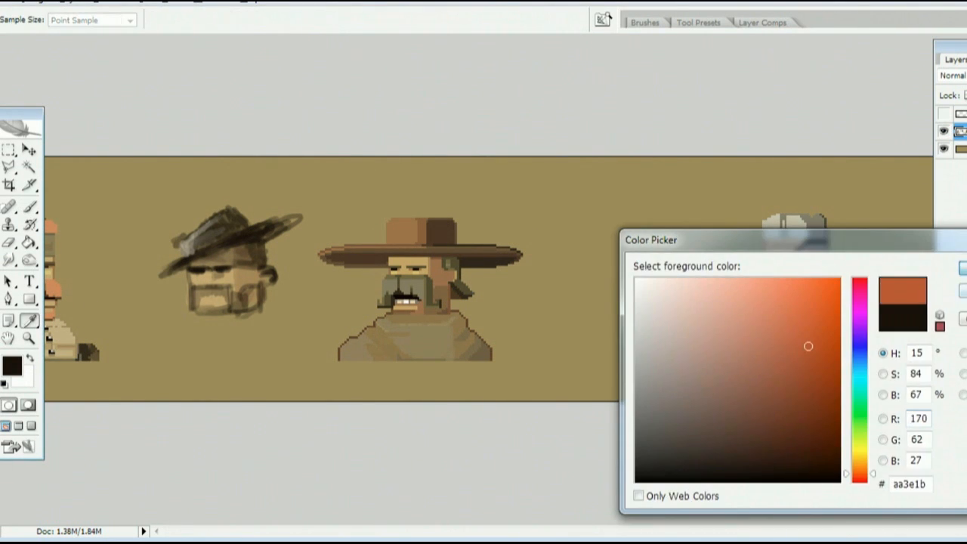
click(963, 270)
drag(956, 45, 911, 41)
key(ctrl+shift+alt+n)
mouse_move(195, 272)
mouse_down()
mouse_move(244, 285)
mouse_move(254, 300)
mouse_move(195, 270)
mouse_up()
Step: Set the orange layer's blend mode to Multiply and soften the tint on the face with the Eraser
click(928, 70)
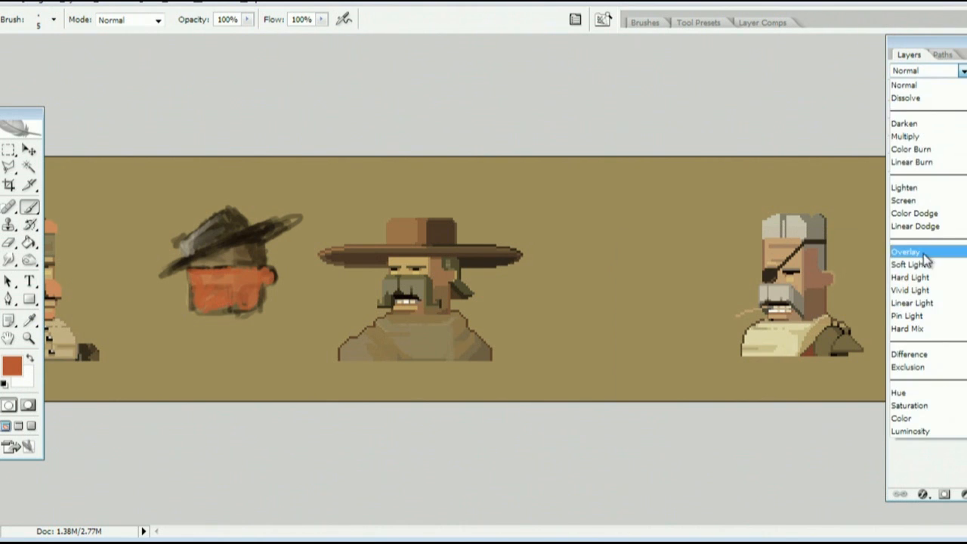
click(922, 135)
mouse_move(251, 303)
mouse_down()
mouse_move(216, 270)
mouse_move(197, 275)
mouse_move(194, 302)
mouse_move(173, 281)
mouse_up()
key(e)
key(bracketleft)
key(bracketleft)
key(bracketleft)
key(bracketleft)
key(bracketleft)
key(bracketleft)
key(b)
Step: On a new layer, paint dark hair behind the slanted-hat man's ear using brown sampled from the canvas
key(ctrl+shift+alt+n)
alt+click(278, 256)
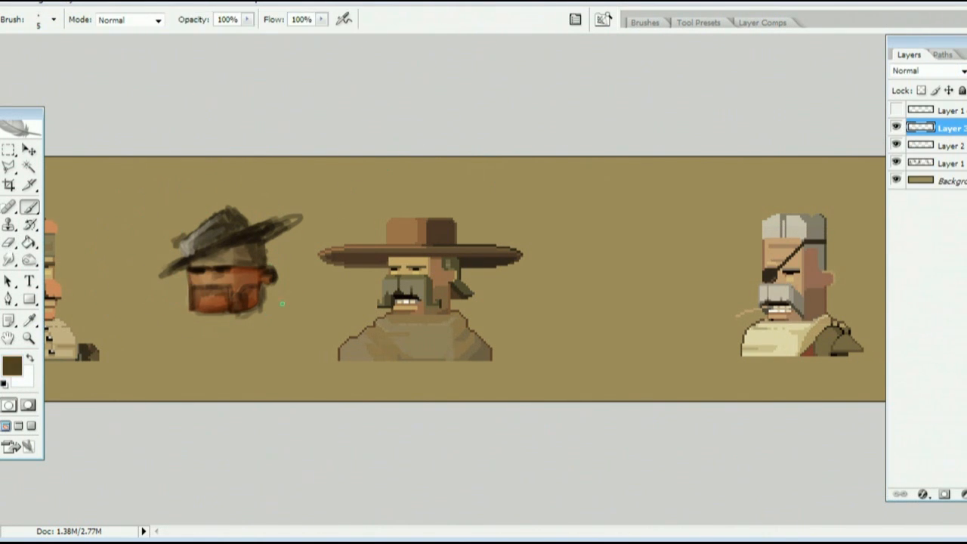
alt+click(253, 227)
mouse_move(277, 287)
mouse_down()
mouse_move(252, 228)
mouse_move(266, 306)
mouse_up()
key(Tab)
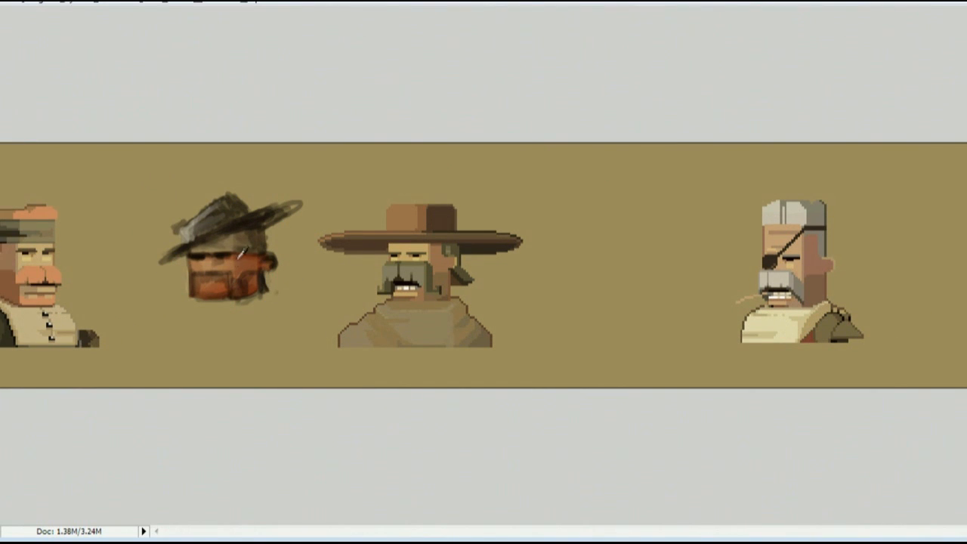
Step: Define the eyes, mouth and jaw shadows of the slanted-hat head with colours sampled from the canvas
drag(219, 256, 254, 295)
alt+click(227, 246)
mouse_move(194, 295)
mouse_down()
mouse_move(240, 238)
mouse_move(198, 279)
mouse_move(217, 278)
mouse_move(201, 275)
mouse_move(216, 255)
mouse_move(234, 253)
mouse_move(188, 254)
mouse_move(210, 255)
mouse_up()
alt+click(237, 243)
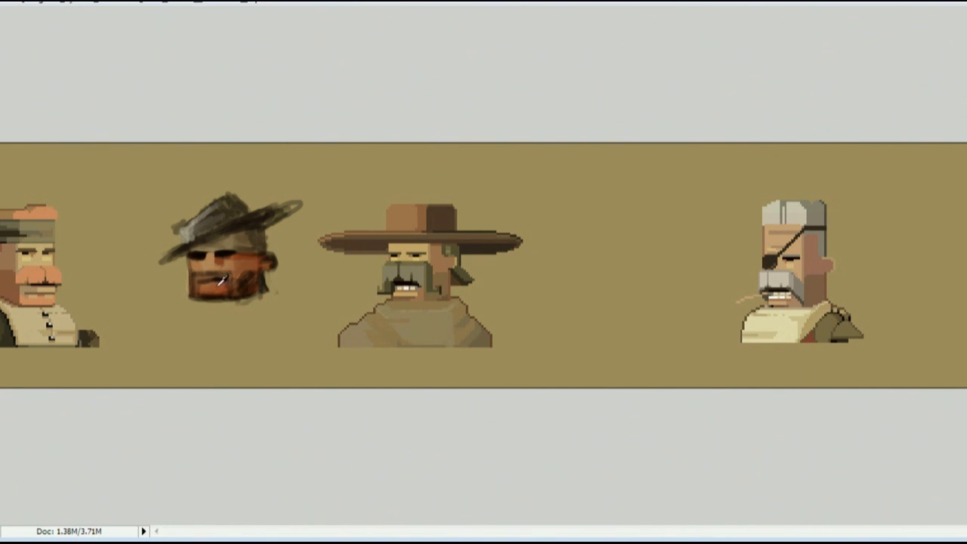
drag(214, 257, 226, 266)
Step: Block in a wide tan sombrero brim in the gap between the poncho man and the eyepatch man
key(Tab)
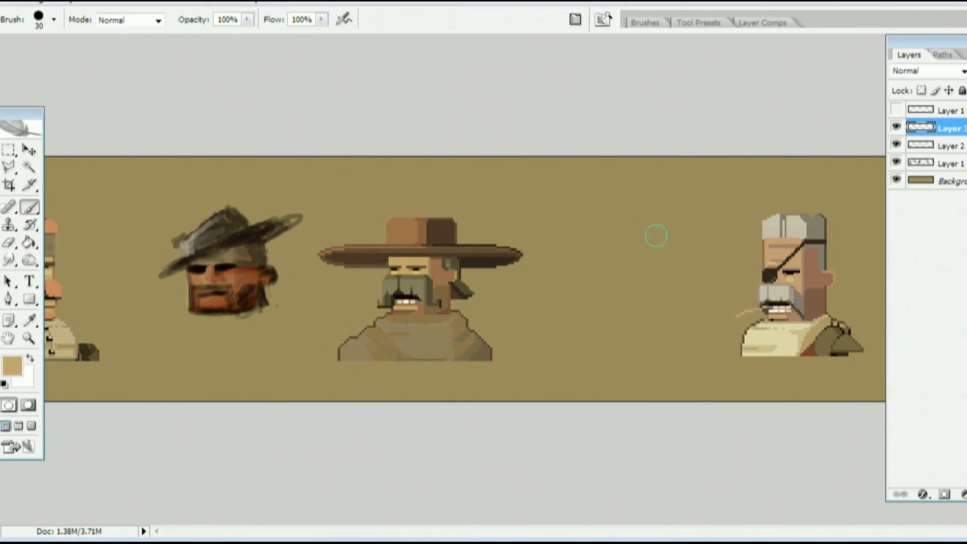
mouse_move(676, 240)
mouse_down()
mouse_move(558, 229)
mouse_move(557, 245)
mouse_move(707, 241)
mouse_move(679, 252)
mouse_up()
alt+click(680, 242)
alt+click(485, 259)
mouse_move(622, 213)
mouse_down()
mouse_move(653, 232)
mouse_move(625, 220)
mouse_move(709, 232)
mouse_up()
alt+click(588, 222)
alt+click(528, 248)
mouse_move(548, 260)
mouse_down()
mouse_move(578, 252)
mouse_move(550, 256)
mouse_up()
alt+click(578, 252)
Step: Shade the sombrero's brim and rough in its small crown with brown tones sampled from the canvas
key(Tab)
alt+click(488, 249)
mouse_move(536, 199)
mouse_down()
mouse_move(585, 235)
mouse_move(555, 240)
mouse_up()
alt+click(589, 236)
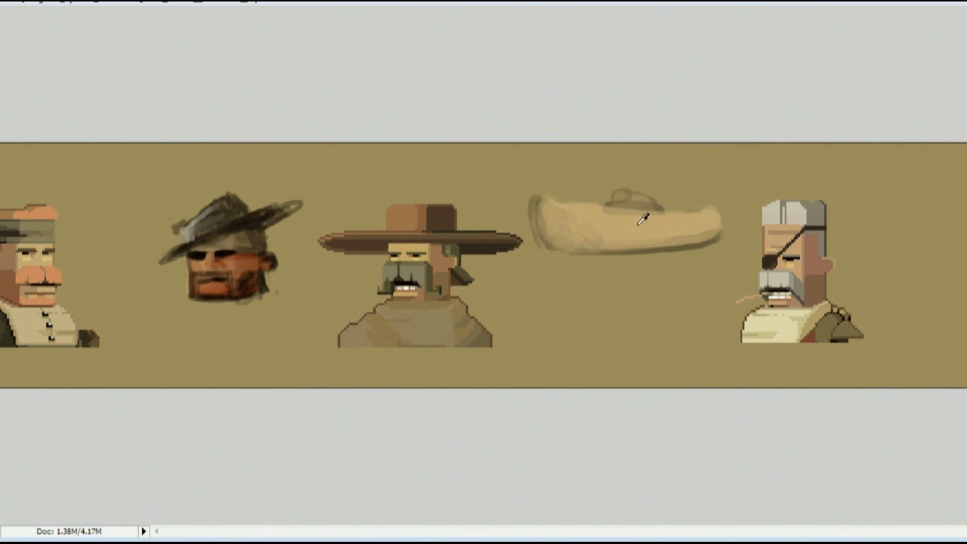
alt+click(483, 249)
mouse_move(634, 213)
mouse_down()
mouse_move(643, 243)
mouse_move(714, 219)
mouse_move(663, 229)
mouse_move(657, 215)
mouse_move(627, 203)
mouse_move(529, 198)
mouse_move(536, 246)
mouse_move(580, 246)
mouse_up()
alt+click(630, 227)
alt+click(654, 160)
alt+click(618, 235)
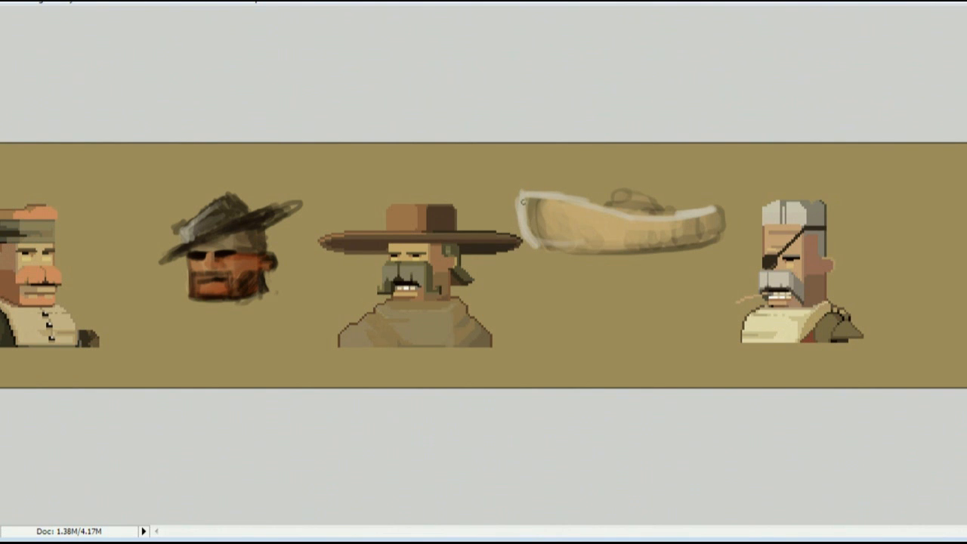
Step: Paint a pale highlight along the sombrero's upturned rim and crown, and blend the brim's surface with sampled tan
mouse_move(523, 202)
mouse_down()
mouse_move(525, 225)
mouse_move(565, 243)
mouse_up()
mouse_move(521, 207)
mouse_down()
mouse_move(553, 246)
mouse_move(545, 216)
mouse_move(526, 229)
mouse_move(544, 249)
mouse_move(587, 250)
mouse_move(691, 243)
mouse_up()
alt+click(581, 232)
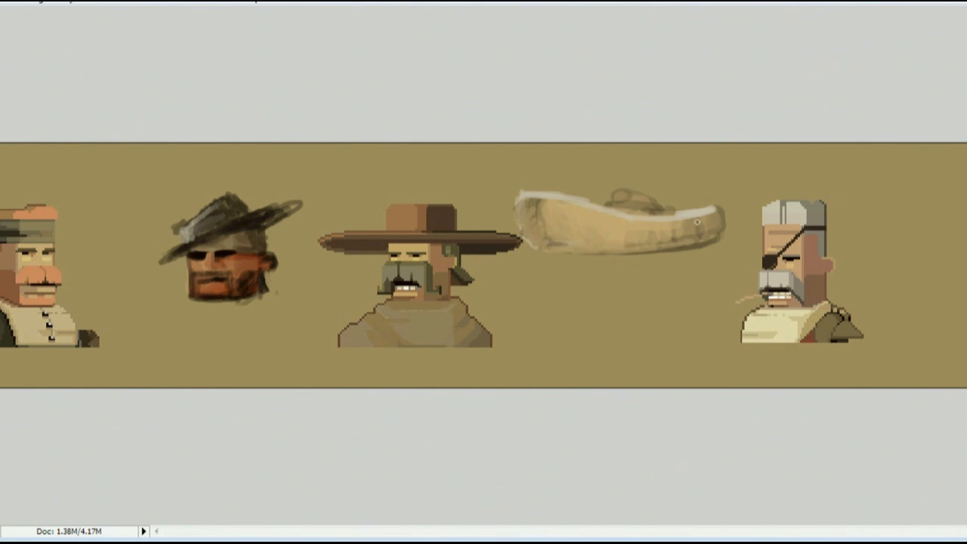
alt+click(697, 215)
drag(613, 187, 637, 191)
Step: Sketch the sides of the face, the jaw and a tuft of hair beneath the sombrero in dark strokes
alt+click(478, 238)
mouse_move(674, 260)
mouse_down()
mouse_move(597, 333)
mouse_move(614, 310)
mouse_up()
drag(596, 256, 594, 330)
drag(646, 256, 646, 304)
drag(668, 254, 648, 300)
drag(674, 268, 695, 282)
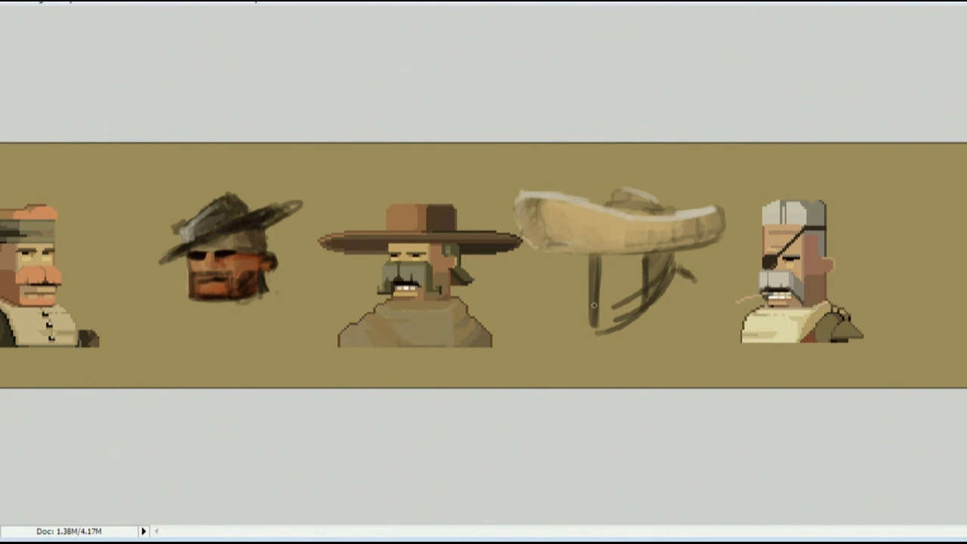
Step: Sketch the draped scarf and shoulder line below the sombrero man's head
drag(593, 301, 550, 351)
drag(542, 348, 664, 356)
drag(675, 293, 588, 350)
drag(668, 327, 564, 355)
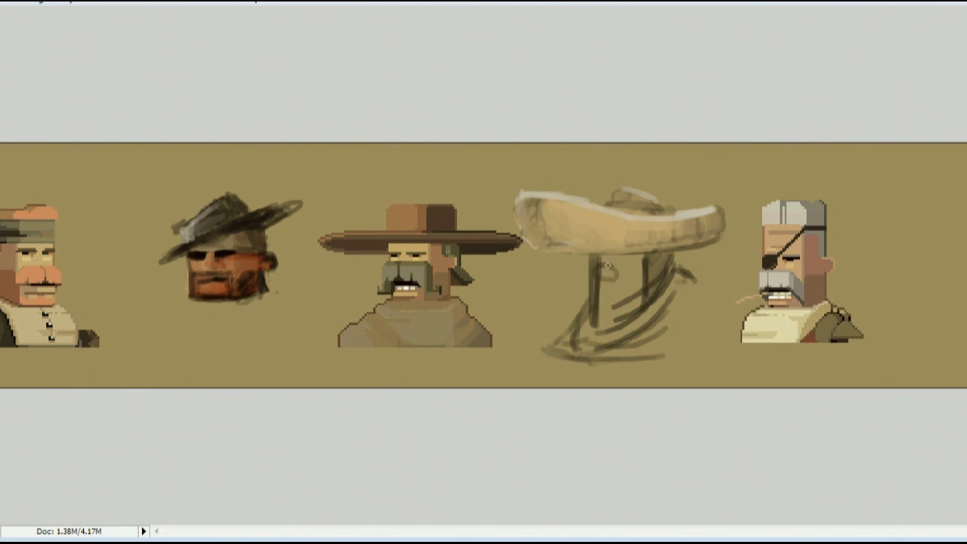
Step: Draw the sombrero man's eyes, mustache, ear and chin, and retouch the edge of the face
mouse_move(602, 301)
mouse_down()
mouse_move(628, 298)
mouse_move(576, 300)
mouse_move(591, 301)
mouse_up()
drag(600, 292, 656, 297)
drag(597, 272, 615, 269)
drag(627, 271, 679, 277)
mouse_move(601, 257)
mouse_down()
mouse_move(623, 282)
mouse_move(633, 282)
mouse_move(615, 303)
mouse_move(599, 300)
mouse_move(639, 319)
mouse_up()
drag(630, 321, 599, 320)
alt+click(593, 272)
drag(591, 260, 593, 295)
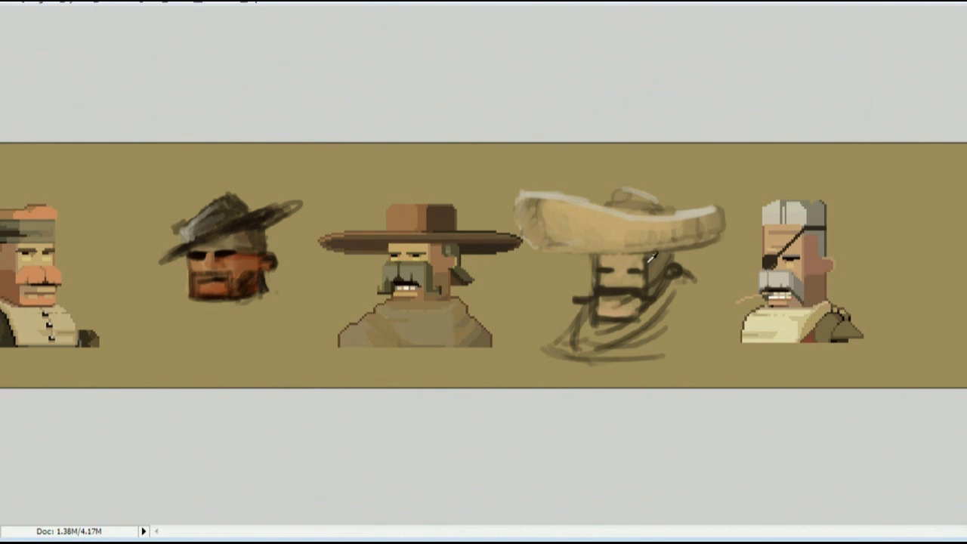
Step: Colour the sombrero man's cheek and ear with a skin tone sampled from the eyepatch man, and touch up the brim
alt+click(811, 258)
mouse_move(649, 261)
mouse_down()
mouse_move(649, 288)
mouse_move(674, 276)
mouse_move(665, 263)
mouse_up()
mouse_move(666, 260)
mouse_down()
mouse_move(646, 257)
mouse_move(641, 290)
mouse_move(646, 272)
mouse_up()
drag(594, 201, 518, 194)
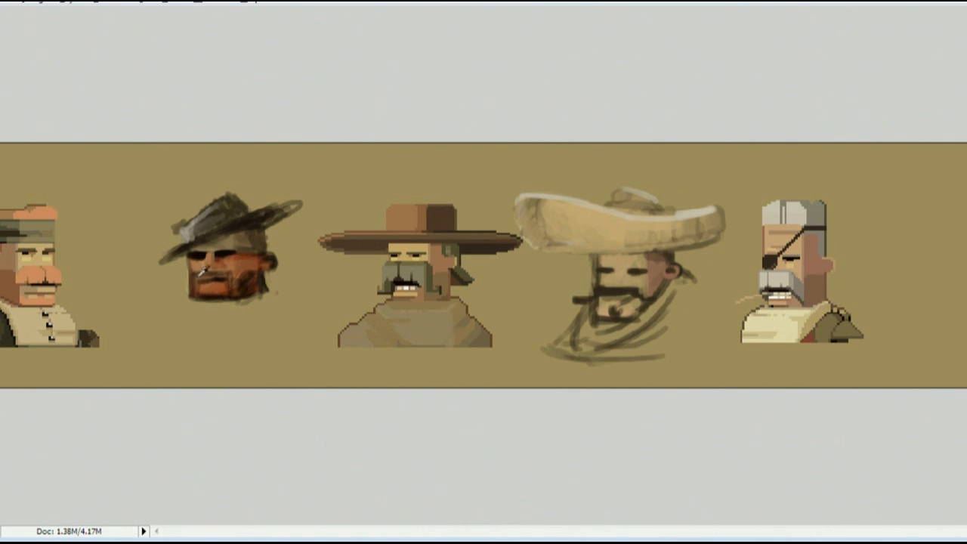
Step: Try reworking the slanted-hat head with dark shadows around the face, ear and jaw
drag(192, 260, 190, 292)
drag(243, 257, 277, 284)
drag(266, 278, 251, 301)
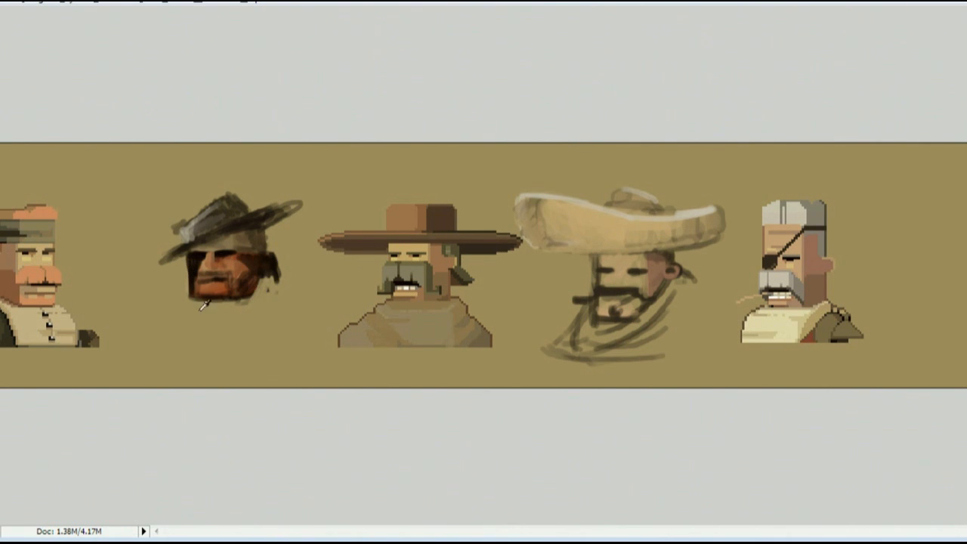
drag(189, 285, 212, 305)
mouse_move(198, 261)
mouse_down()
mouse_move(219, 291)
mouse_move(239, 244)
mouse_move(240, 302)
mouse_move(247, 266)
mouse_move(235, 277)
mouse_up()
mouse_move(277, 249)
mouse_down()
mouse_move(283, 291)
mouse_move(249, 296)
mouse_up()
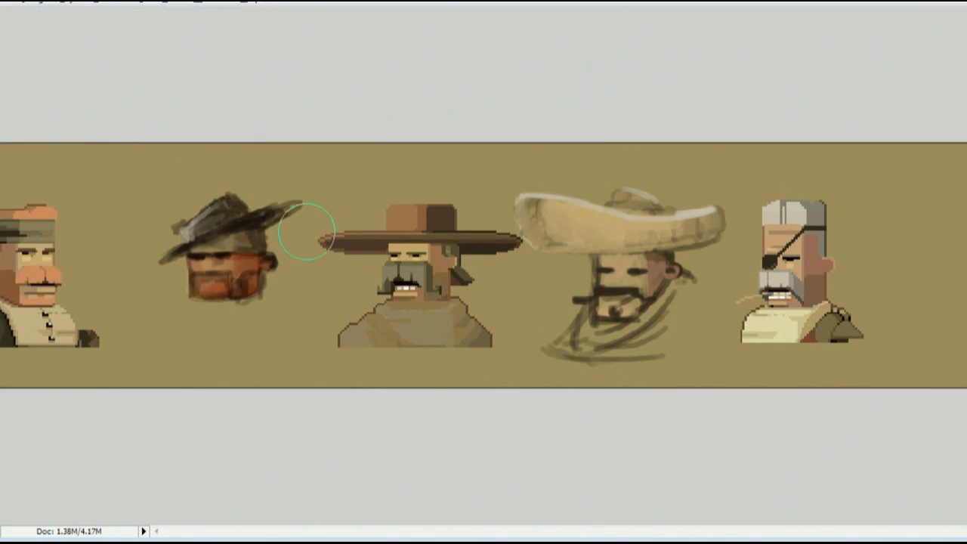
Step: Widen the canvas to 63.7, extending it to the right, and switch to the Background layer
key(Tab)
key(Tab)
click(29, 1)
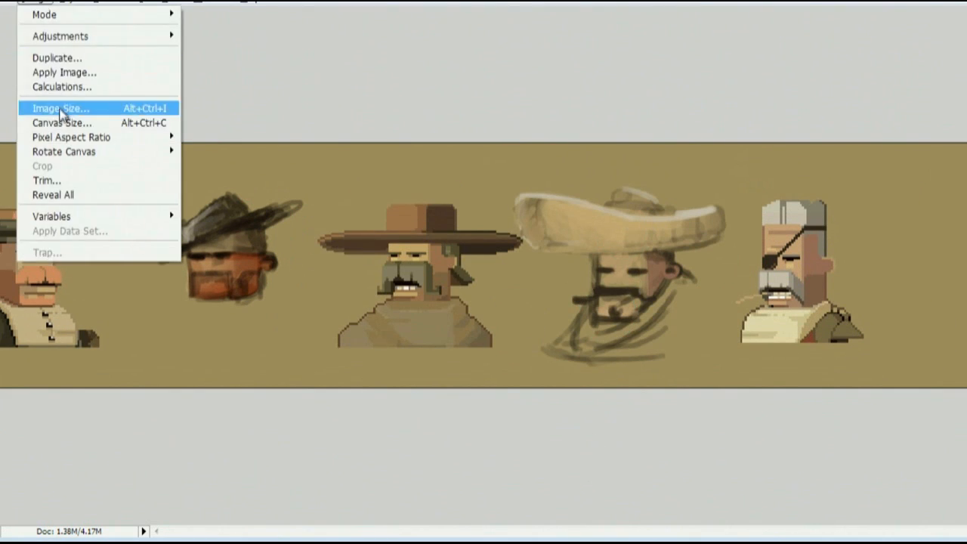
click(60, 122)
click(451, 261)
double_click(460, 179)
text(63.7)
click(615, 102)
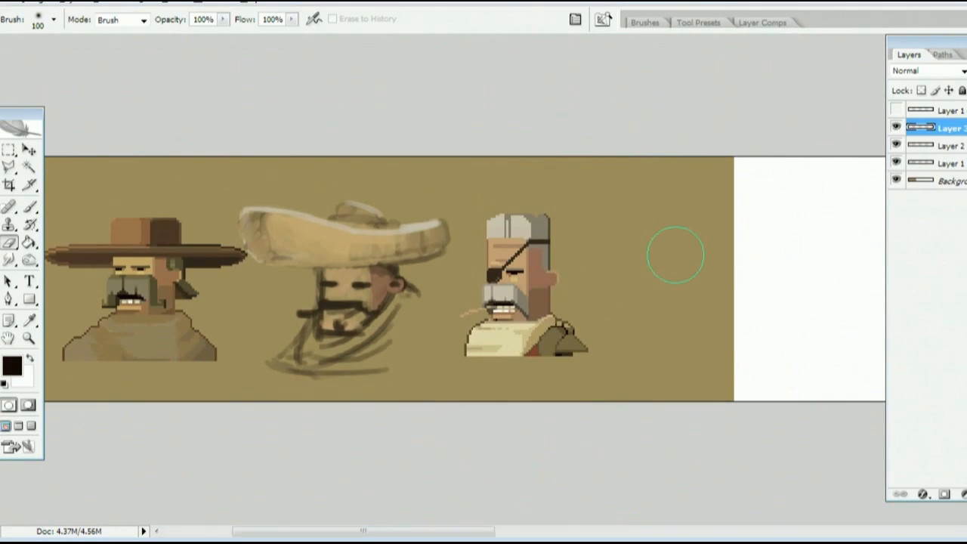
click(933, 181)
key(w)
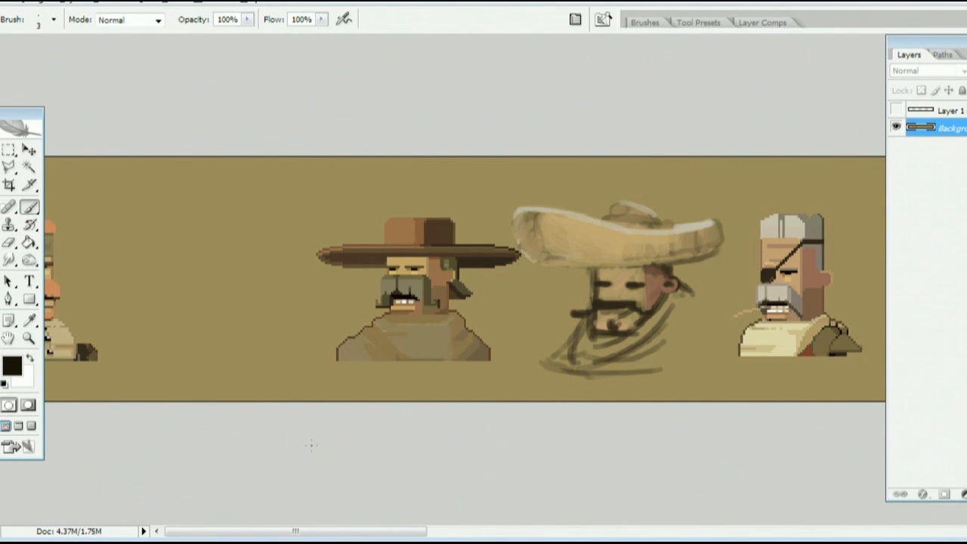
Step: Sketch a boxy head outline with a side plane, ear and eye line in the empty space beside the poncho man
drag(43, 114, 1, 126)
drag(172, 247, 173, 337)
drag(210, 241, 212, 325)
drag(216, 247, 214, 328)
drag(170, 317, 216, 317)
drag(177, 255, 256, 249)
drag(229, 250, 238, 318)
drag(213, 318, 241, 317)
drag(242, 273, 241, 291)
drag(172, 281, 217, 281)
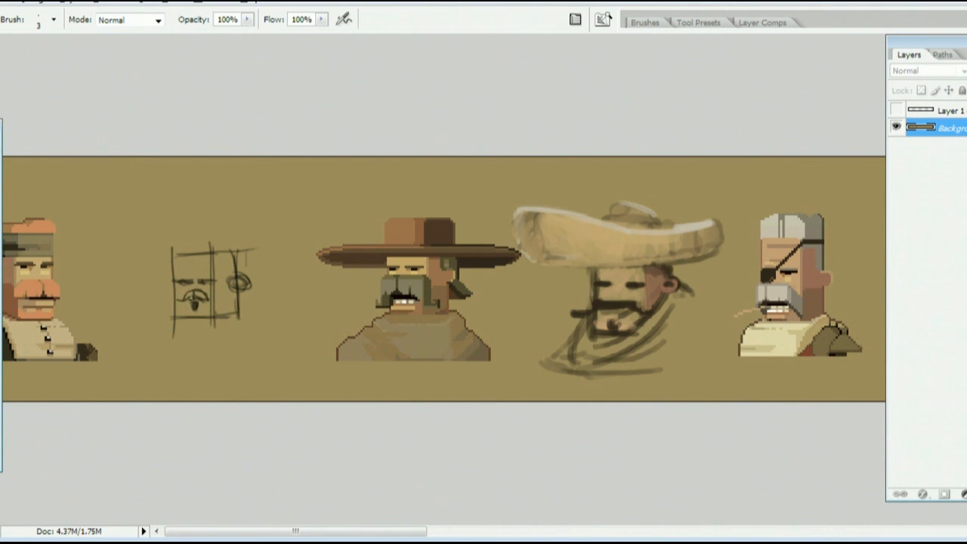
Step: Redraw the mustache on the boxy head and sketch a hat with a rounded crown on top
drag(180, 291, 211, 304)
key(ctrl+z)
mouse_move(163, 267)
mouse_down()
mouse_move(228, 273)
mouse_move(251, 264)
mouse_move(188, 233)
mouse_move(236, 263)
mouse_up()
drag(191, 233, 235, 273)
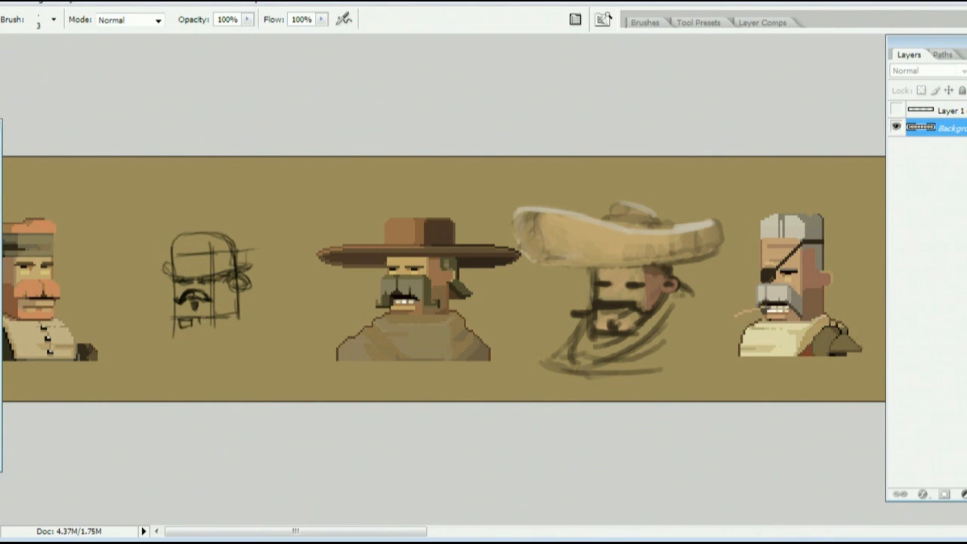
Step: Sketch the collar and sloping shoulders of the new head and strengthen its facial and brim lines
mouse_move(197, 321)
mouse_down()
mouse_move(237, 314)
mouse_move(198, 343)
mouse_up()
drag(198, 343, 179, 313)
drag(230, 312, 269, 333)
mouse_move(191, 292)
mouse_down()
mouse_move(202, 297)
mouse_move(261, 258)
mouse_move(257, 273)
mouse_up()
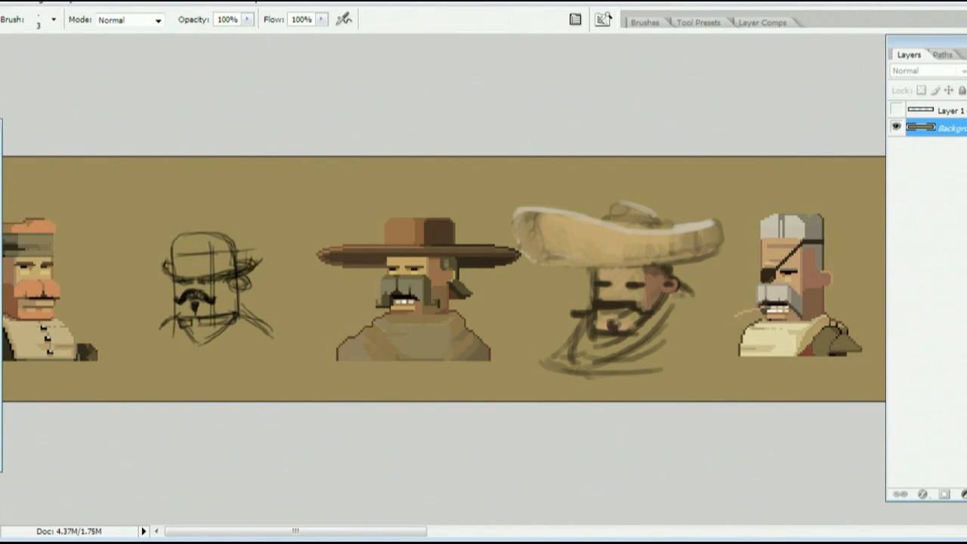
Step: Redraw the hat's crown taller and fill the crown and brim with dark tones, using brush sizes 20 and 9
mouse_move(181, 263)
mouse_down()
mouse_move(153, 279)
mouse_move(200, 223)
mouse_up()
drag(200, 224, 233, 253)
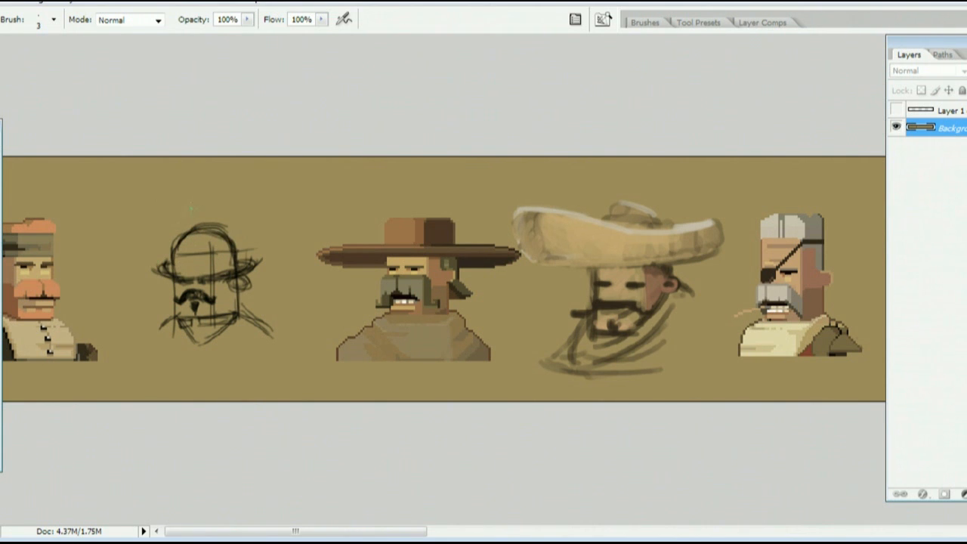
mouse_move(192, 225)
mouse_down()
mouse_move(172, 269)
mouse_move(195, 243)
mouse_move(188, 234)
mouse_move(178, 265)
mouse_move(230, 243)
mouse_up()
key(bracketright)
key(bracketright)
key(bracketright)
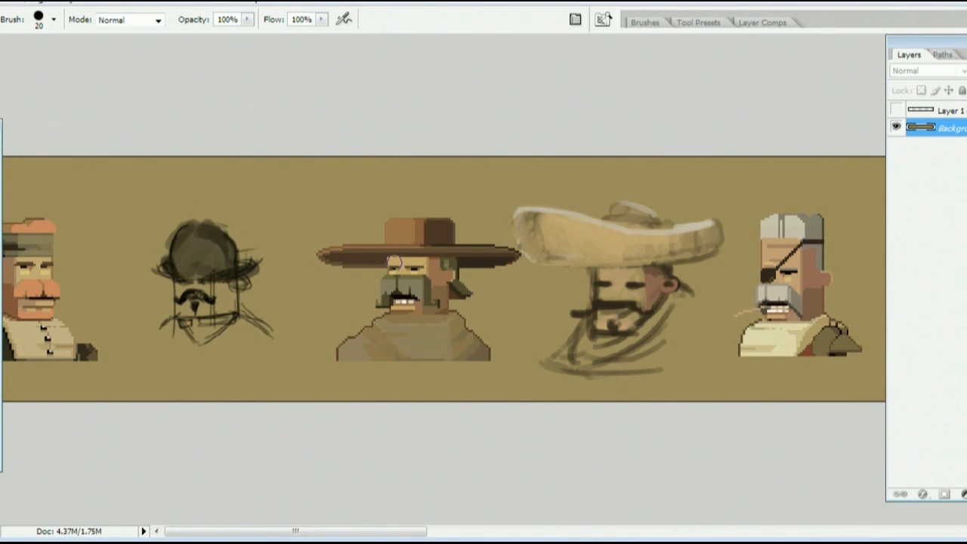
key(bracketleft)
key(bracketleft)
key(bracketleft)
mouse_move(223, 254)
mouse_down()
mouse_move(222, 306)
mouse_move(240, 281)
mouse_move(181, 286)
mouse_move(260, 276)
mouse_move(189, 274)
mouse_move(253, 260)
mouse_move(230, 270)
mouse_move(220, 210)
mouse_move(202, 201)
mouse_move(180, 234)
mouse_move(235, 253)
mouse_up()
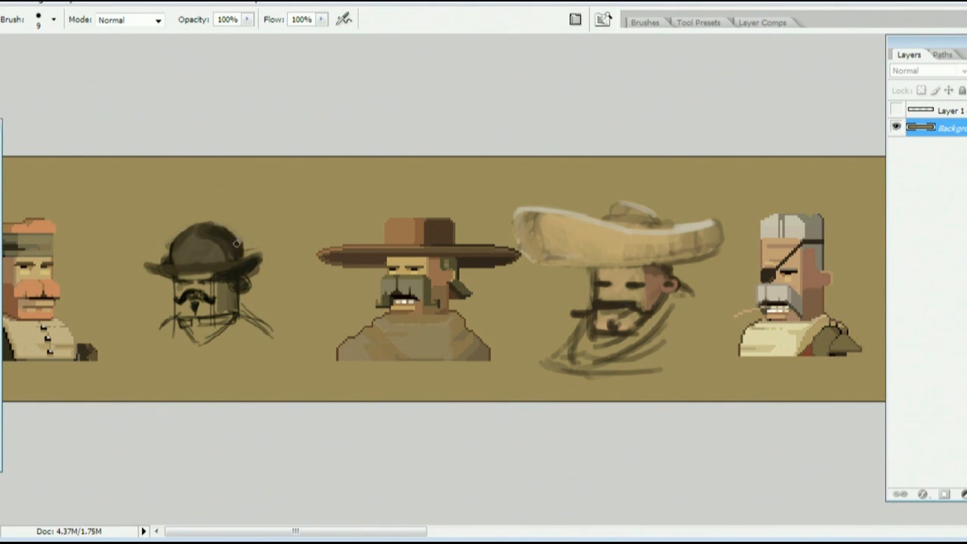
mouse_move(163, 278)
mouse_down()
mouse_move(245, 266)
mouse_move(230, 317)
mouse_move(245, 302)
mouse_move(227, 287)
mouse_move(238, 266)
mouse_up()
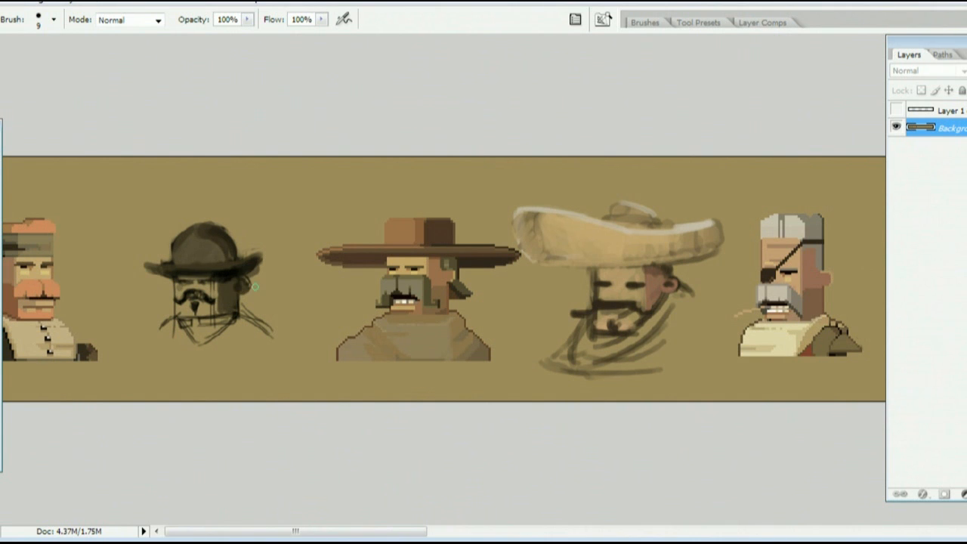
Step: Select the whole dark-hatted head with the marquee and stretch it taller with a transform
mouse_move(318, 531)
mouse_down()
mouse_move(471, 521)
mouse_move(229, 523)
mouse_up()
key(m)
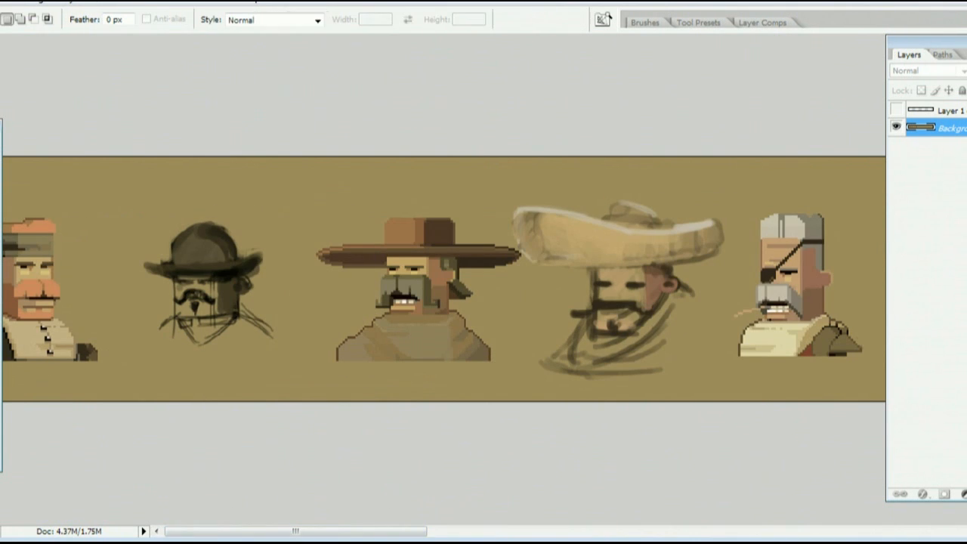
drag(134, 204, 274, 359)
right_click(221, 238)
click(264, 371)
mouse_move(270, 281)
mouse_down()
mouse_move(285, 371)
mouse_move(278, 284)
mouse_up()
key(Return)
key(ctrl+d)
Step: Sketch a dark jacket and a white shirt collar below the dark-hatted head
key(b)
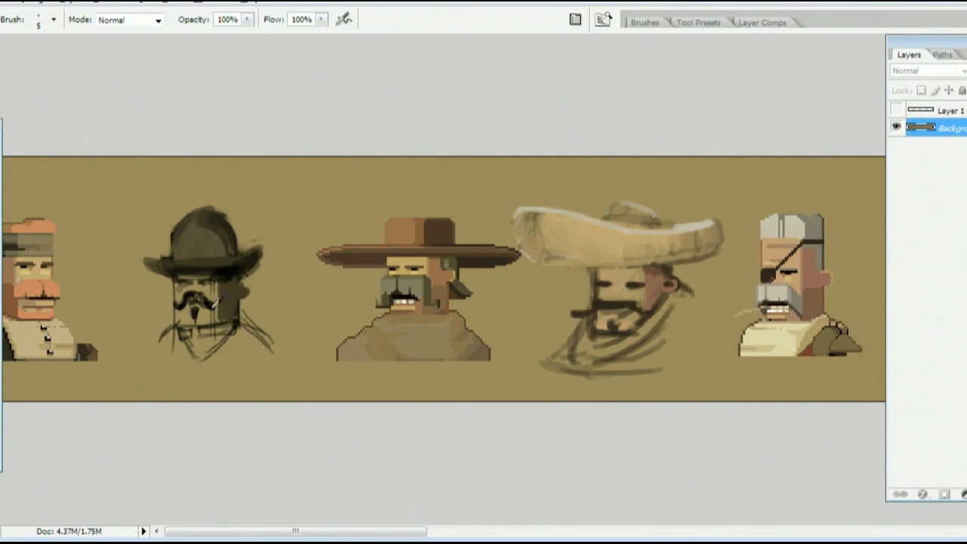
mouse_move(225, 344)
mouse_down()
mouse_move(227, 333)
mouse_move(262, 349)
mouse_up()
drag(198, 358, 261, 353)
mouse_move(169, 314)
mouse_down()
mouse_move(176, 322)
mouse_move(168, 353)
mouse_move(185, 352)
mouse_up()
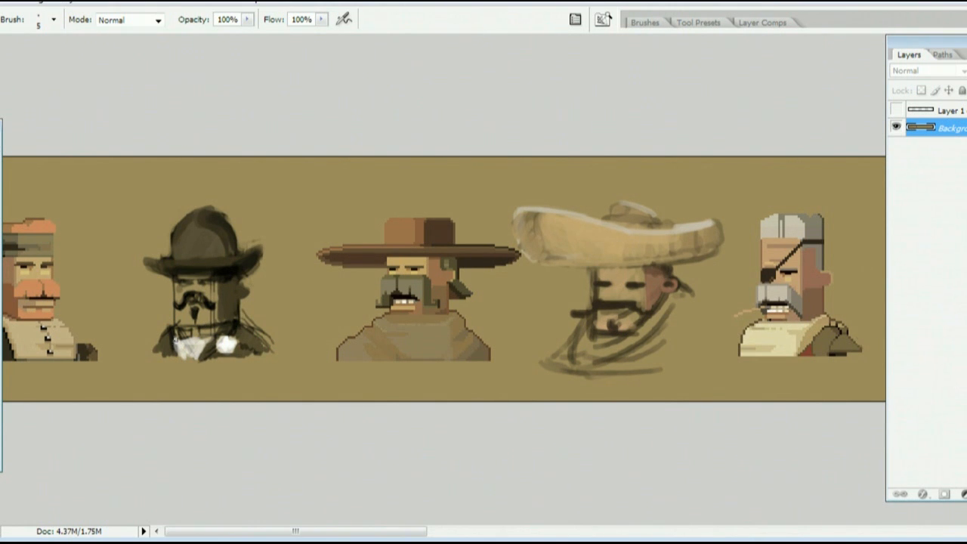
Step: Choose a new foreground colour and paint a tie over the shirt on a new layer
click(1, 393)
click(793, 302)
key(Return)
key(ctrl+shift+n)
key(Return)
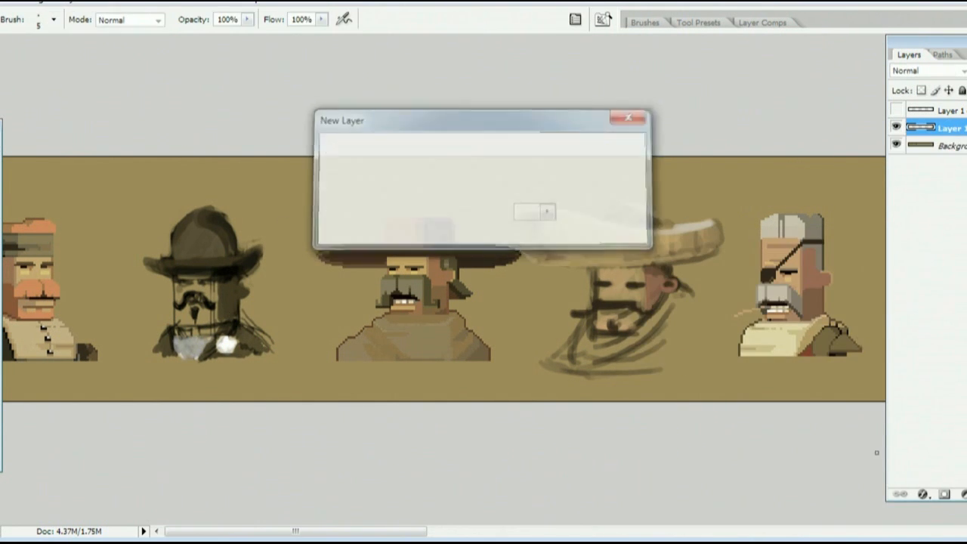
drag(193, 338, 187, 357)
Step: Adjust the tie layer's hue, saturation and lightness to a muted pinkish red
key(alt+i)
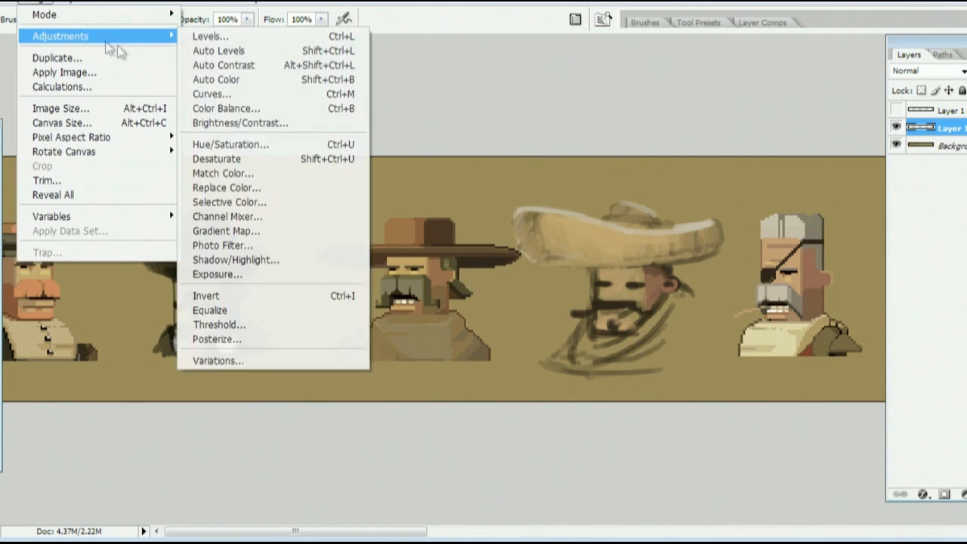
click(216, 151)
drag(821, 276, 862, 277)
drag(821, 319, 900, 319)
drag(821, 361, 784, 360)
drag(786, 277, 818, 278)
click(814, 318)
key(Return)
Step: Paint skin tone on the dark-hatted man's lower face on a new layer, and add another empty layer above
key(b)
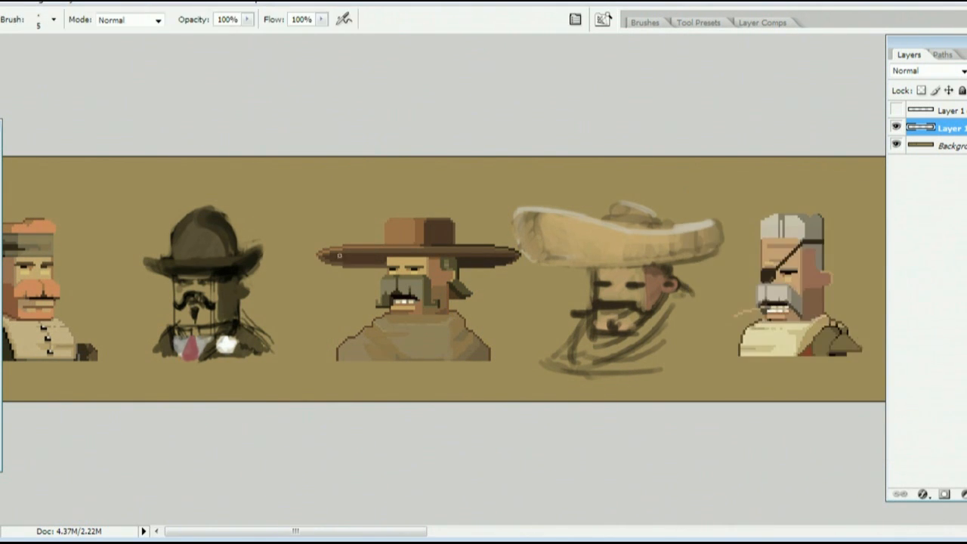
key(ctrl+shift+n)
key(Return)
drag(206, 321, 210, 305)
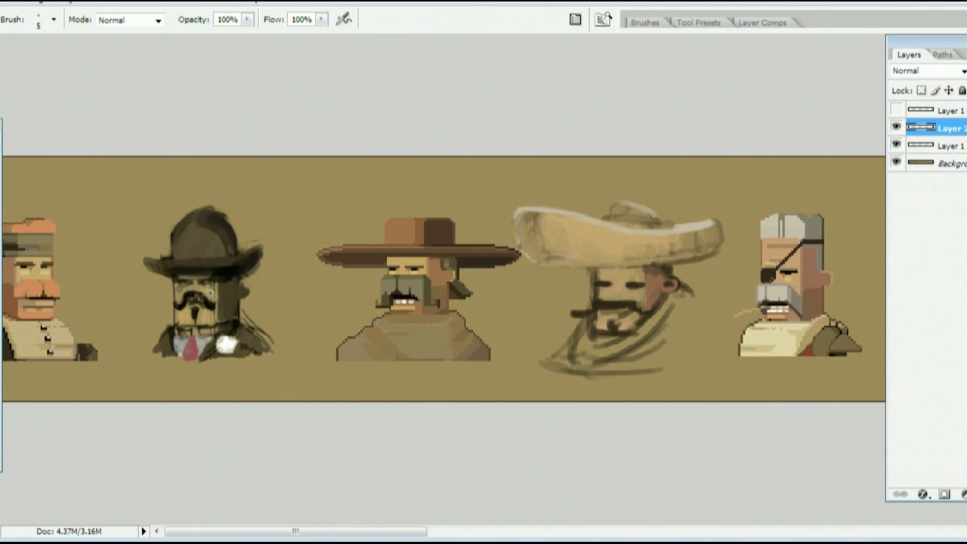
key(ctrl+shift+alt+n)
Step: Try a pale monocle with a dark rim over the dark-hatted man's eye, and undo it
click(206, 283)
key(e)
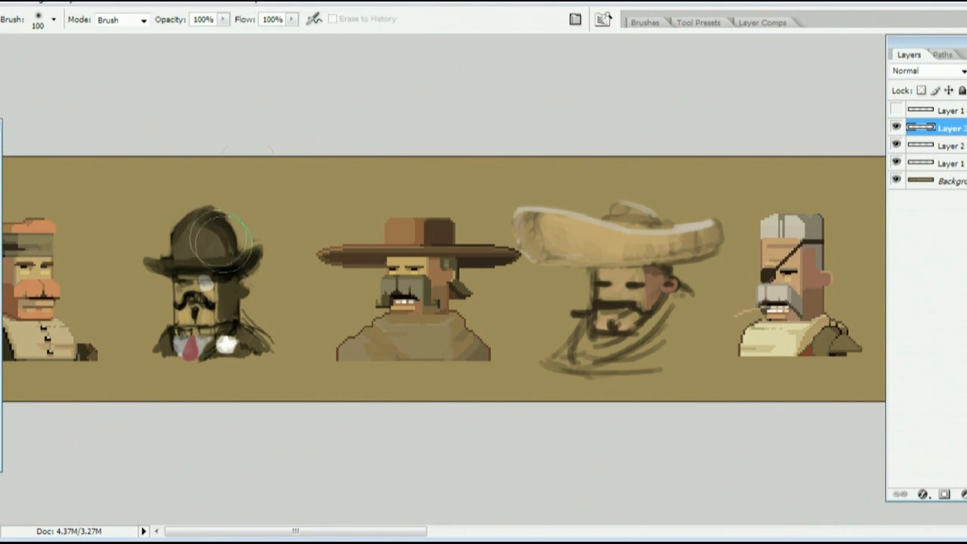
key(b)
drag(205, 284, 212, 275)
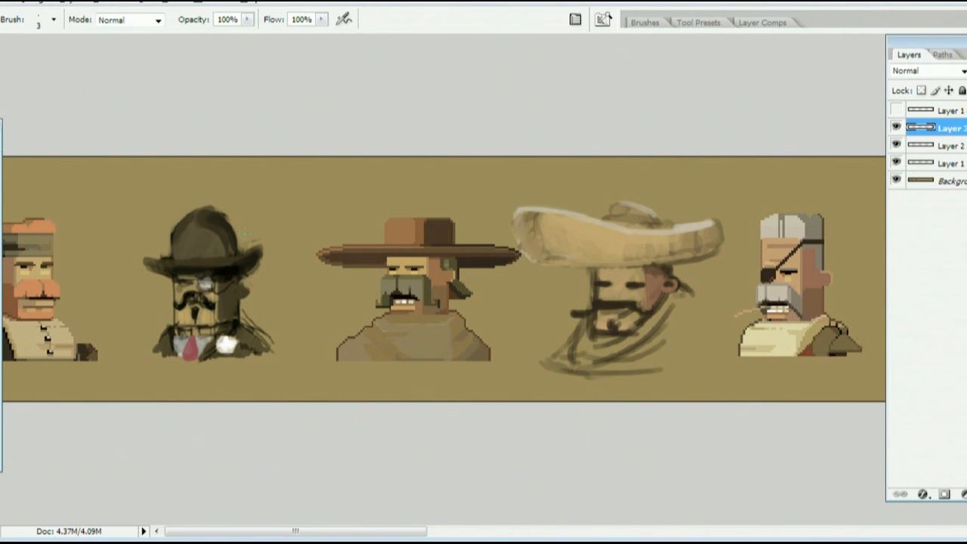
key(bracketright)
key(bracketright)
key(ctrl+alt+z)
key(ctrl+alt+z)
key(ctrl+alt+z)
Step: Refine the dark-hatted man's hat crown and brim, face edge and shirt with a 5-pixel brush
drag(220, 259, 161, 255)
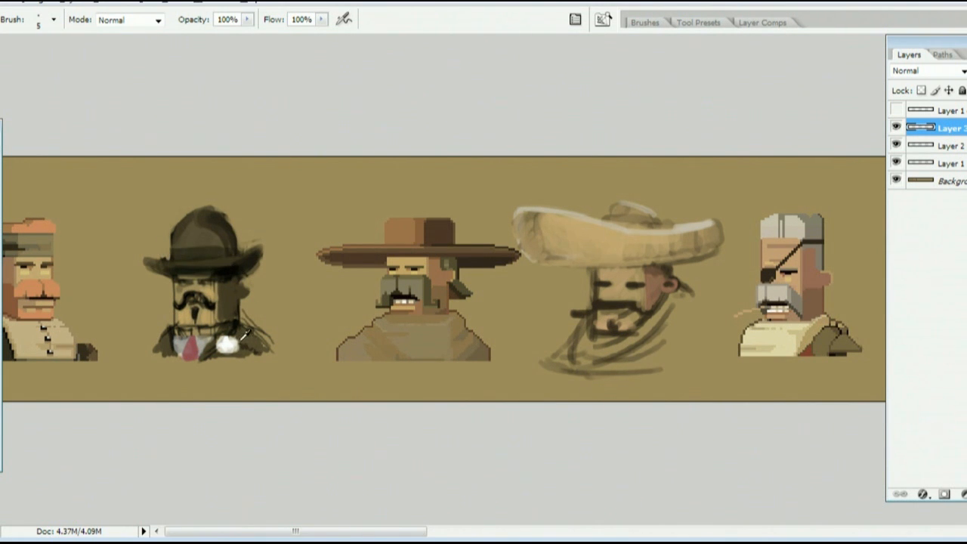
mouse_move(305, 531)
mouse_down()
mouse_move(388, 529)
mouse_move(304, 531)
mouse_up()
drag(238, 222, 228, 217)
drag(172, 305, 192, 302)
mouse_move(206, 340)
mouse_down()
mouse_move(216, 330)
mouse_move(179, 326)
mouse_move(236, 317)
mouse_move(205, 329)
mouse_move(198, 356)
mouse_up()
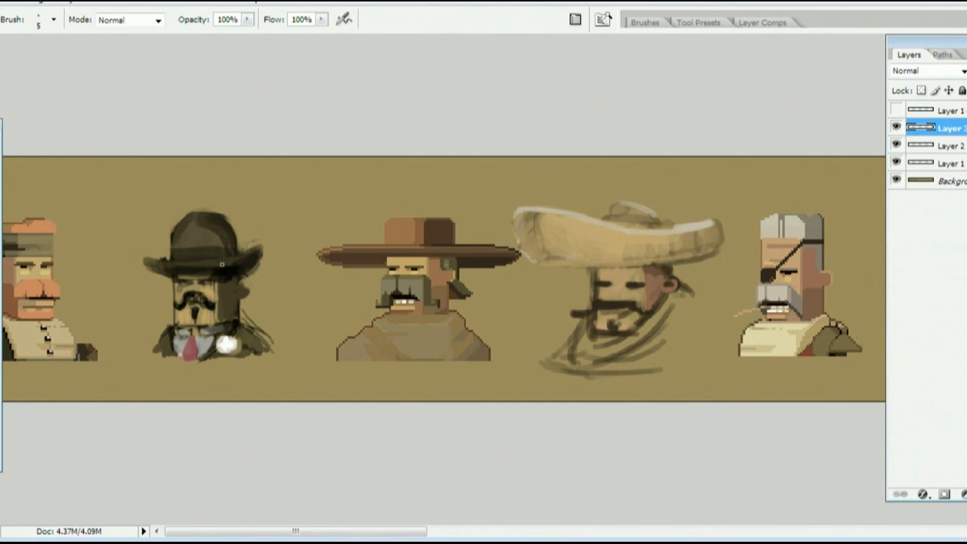
Step: Fill in the dark-hatted man's coat shoulder and paint reddish-brown skin on the side of his face and ear
click(226, 344)
drag(245, 333, 272, 355)
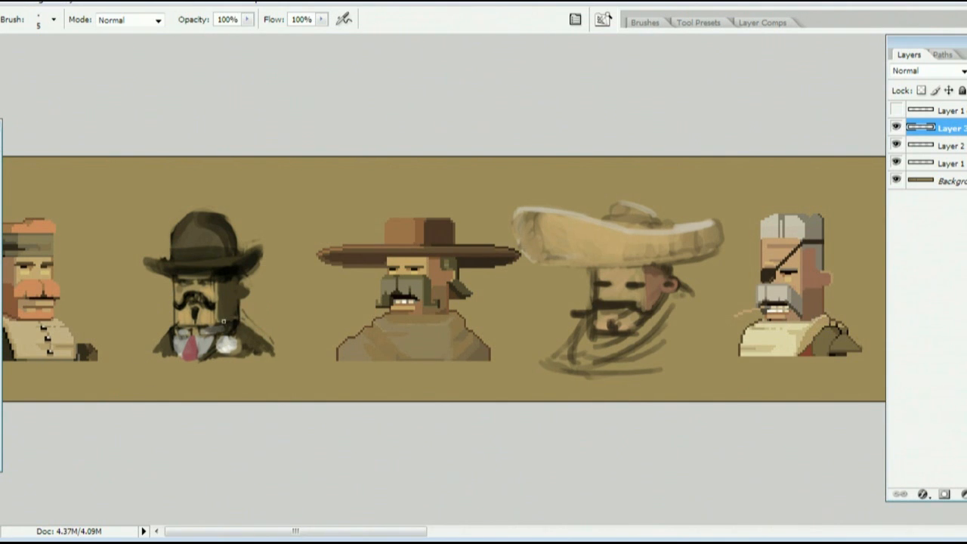
mouse_move(224, 321)
mouse_down()
mouse_move(224, 286)
mouse_move(233, 286)
mouse_up()
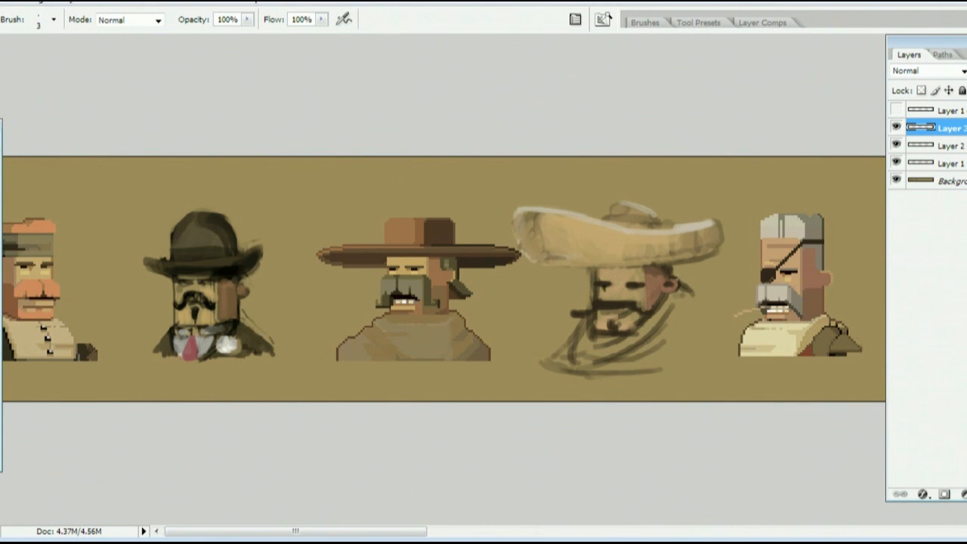
mouse_move(296, 532)
mouse_down()
mouse_move(337, 529)
mouse_move(295, 532)
mouse_up()
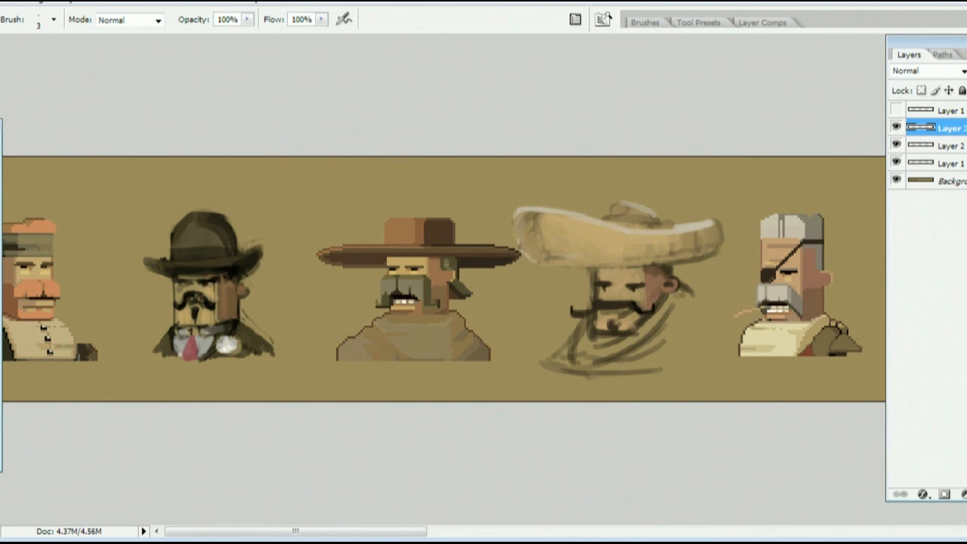
Step: Cover the top-hatted sketch beyond the eye-patched man with the background colour, using a 90-pixel brush
drag(197, 531, 354, 531)
key(bracketright)
key(bracketright)
key(bracketright)
key(bracketright)
key(bracketright)
key(bracketright)
key(bracketright)
key(bracketright)
key(bracketright)
key(bracketright)
key(bracketright)
key(bracketright)
key(bracketright)
key(bracketright)
key(bracketright)
drag(287, 210, 435, 347)
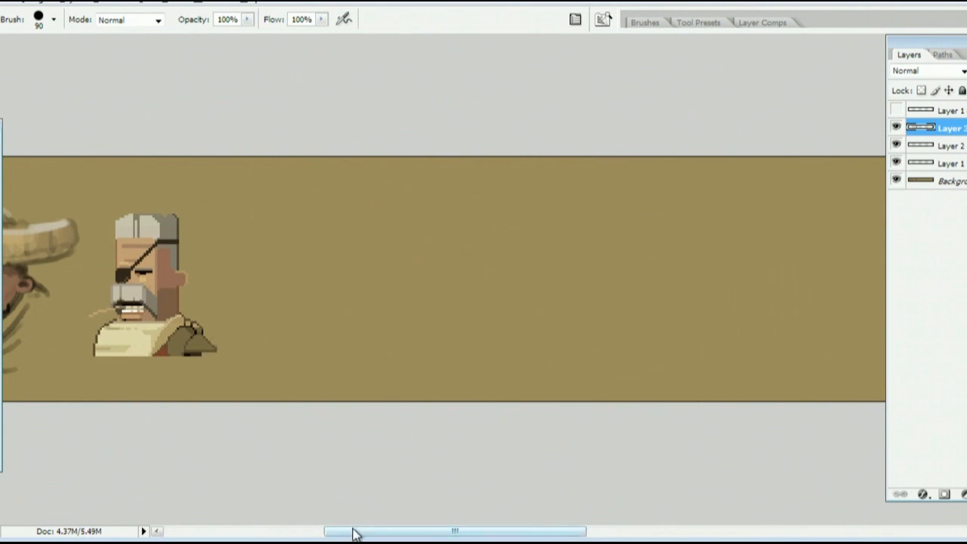
Step: Shade the sombrero man's poncho and its folds with a 7-pixel brush, and erase stray paint around it
drag(354, 532, 264, 531)
key(bracketleft)
key(bracketleft)
key(bracketleft)
key(bracketleft)
key(bracketleft)
key(bracketleft)
key(bracketleft)
key(bracketleft)
key(bracketleft)
key(bracketleft)
key(bracketleft)
drag(391, 296, 422, 321)
mouse_move(307, 323)
mouse_down()
mouse_move(288, 355)
mouse_move(392, 298)
mouse_move(423, 333)
mouse_move(369, 362)
mouse_up()
drag(368, 368, 320, 373)
drag(299, 332, 286, 358)
click(897, 127)
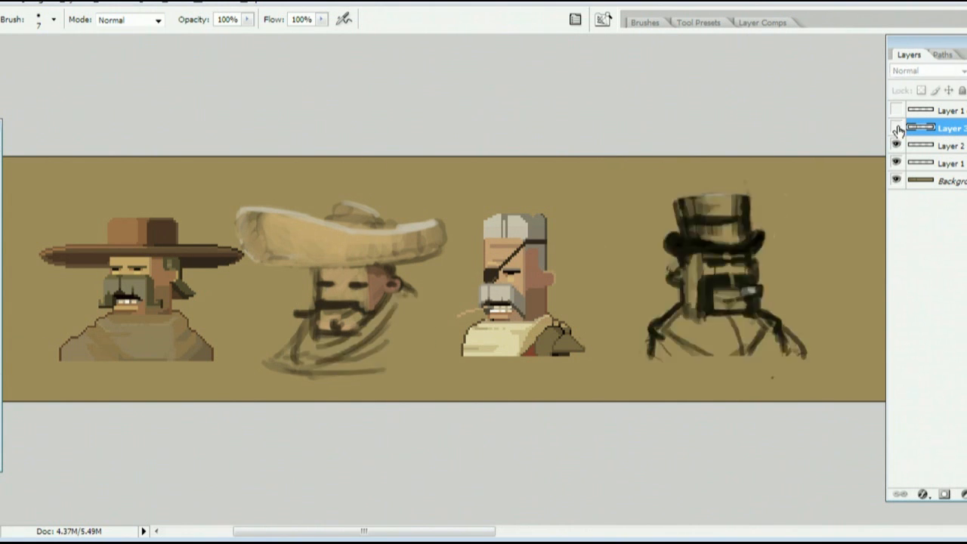
click(897, 127)
key(e)
drag(408, 313, 386, 348)
Step: Paint the poncho bright red on a new layer set to Color blending
key(ctrl+shift+alt+n)
key(b)
key(Return)
mouse_move(303, 346)
mouse_down()
mouse_move(398, 302)
mouse_move(423, 355)
mouse_move(340, 370)
mouse_up()
click(928, 70)
click(907, 373)
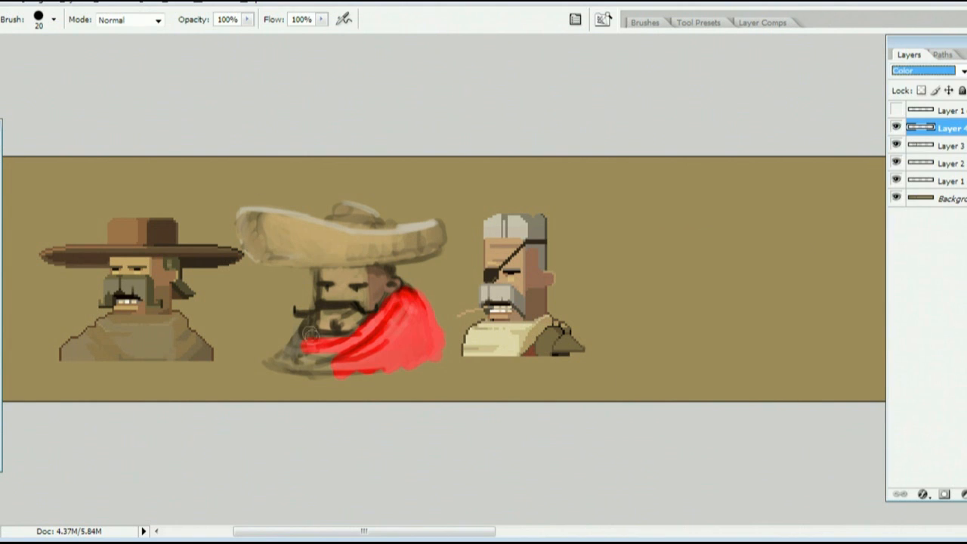
key([)
key([)
key([)
mouse_move(347, 337)
mouse_down()
mouse_move(276, 366)
mouse_move(325, 375)
mouse_up()
Step: Switch the poncho colour layer to Hue blending and adjust its hue and saturation to a muted brownish pink
click(927, 70)
click(907, 349)
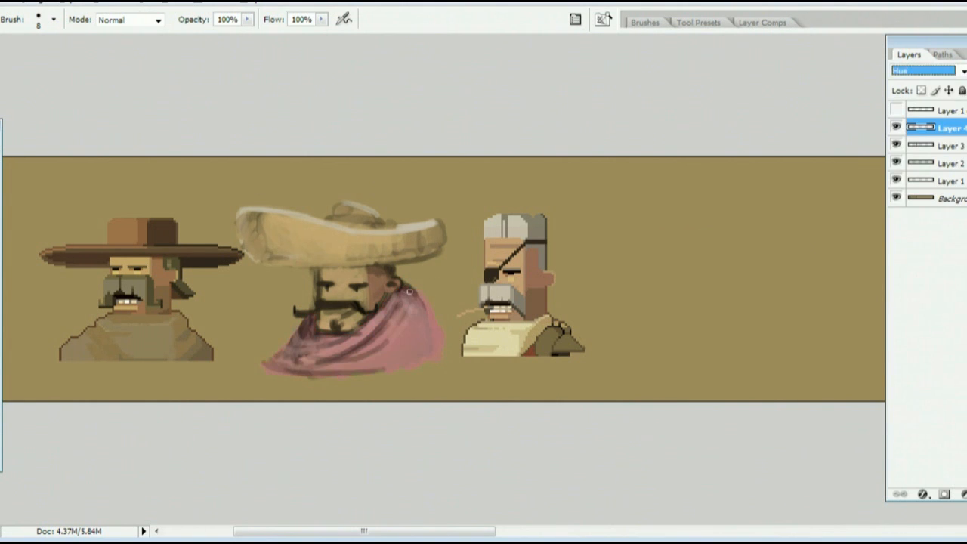
click(928, 70)
click(96, 43)
click(227, 140)
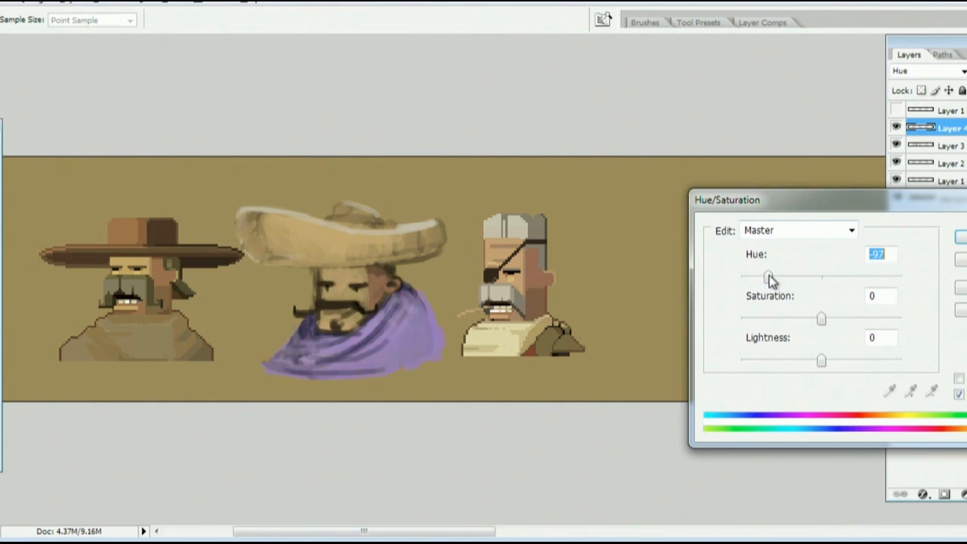
drag(822, 277, 744, 276)
key(Return)
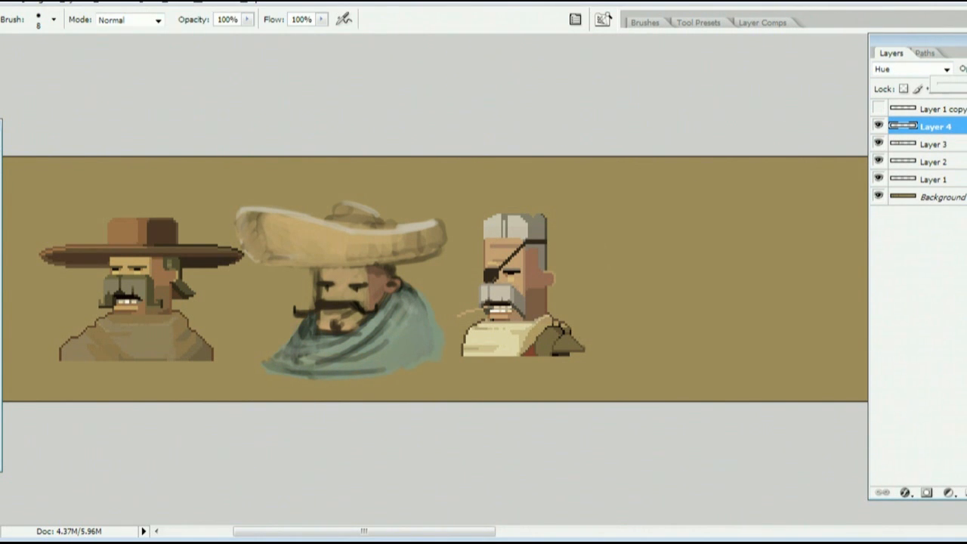
key(ctrl+u)
key(Return)
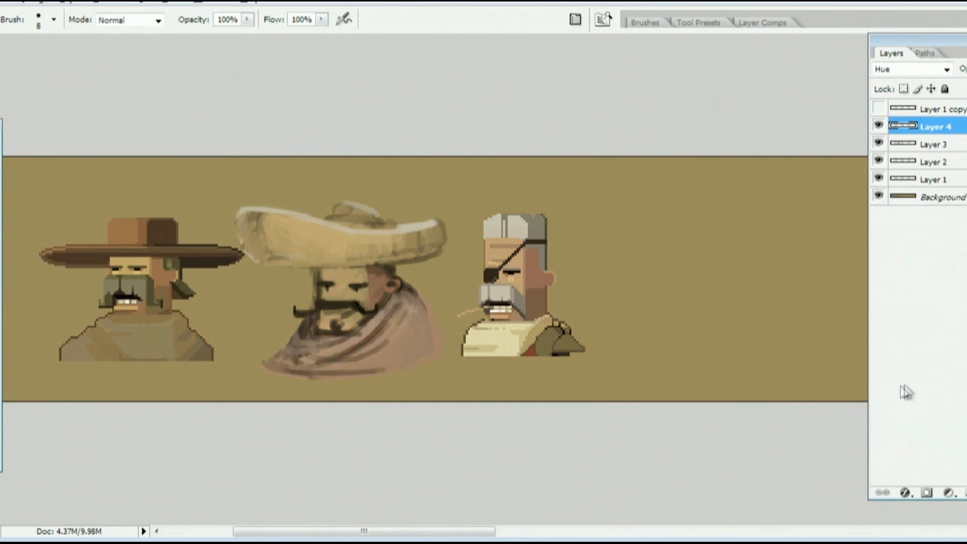
Step: Add a new layer, choose a light blue and paint a wavy band across the sombrero's brim
key(ctrl+shift+alt+n)
click(859, 354)
click(827, 358)
key(Return)
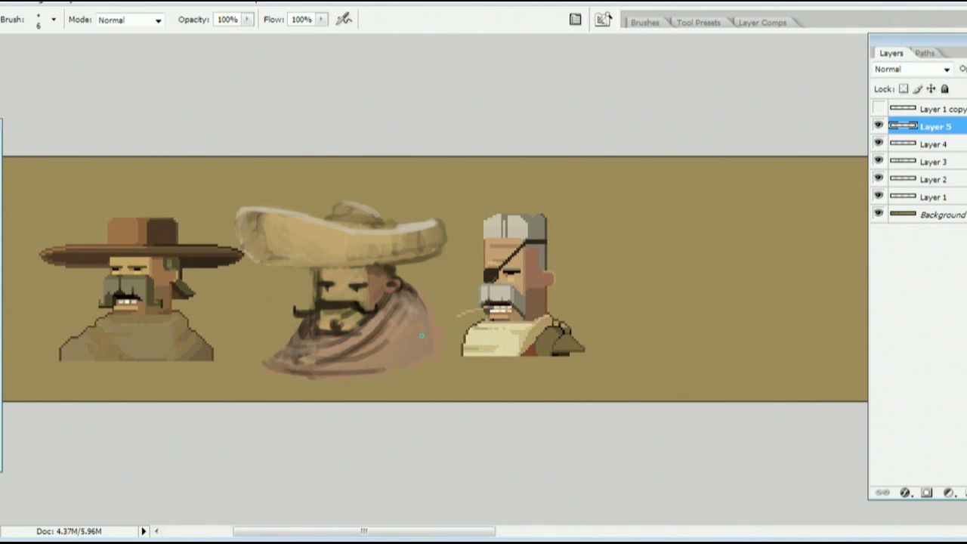
mouse_move(405, 368)
mouse_down()
mouse_move(424, 324)
mouse_move(405, 359)
mouse_up()
mouse_move(240, 220)
mouse_down()
mouse_move(378, 236)
mouse_move(444, 226)
mouse_up()
Step: Paint diagonal light blue stripes on both shoulders of the poncho and trim its lower outer edge
drag(423, 324, 405, 361)
mouse_move(382, 310)
mouse_down()
mouse_move(427, 306)
mouse_move(436, 351)
mouse_up()
key(ctrl+z)
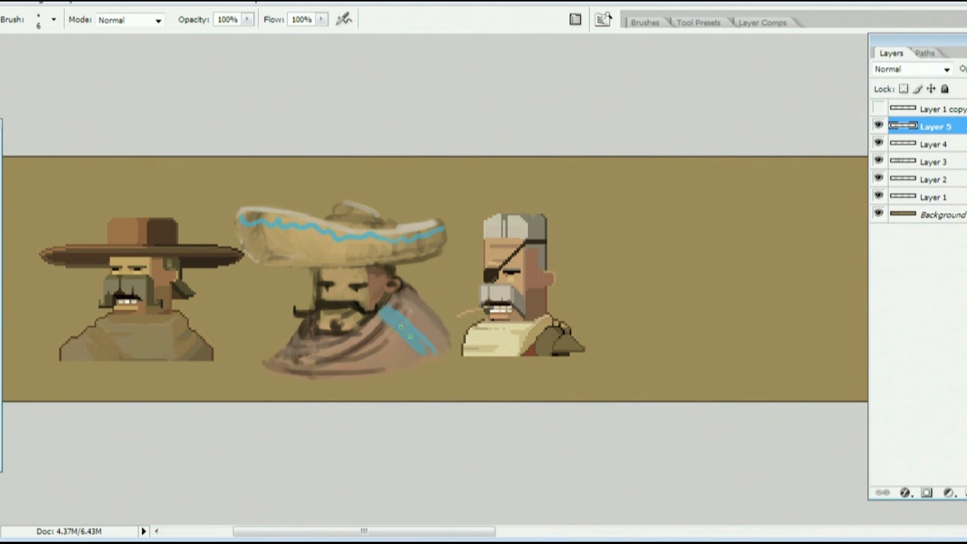
drag(300, 333, 293, 342)
mouse_move(412, 531)
mouse_down()
mouse_move(345, 535)
mouse_move(396, 533)
mouse_up()
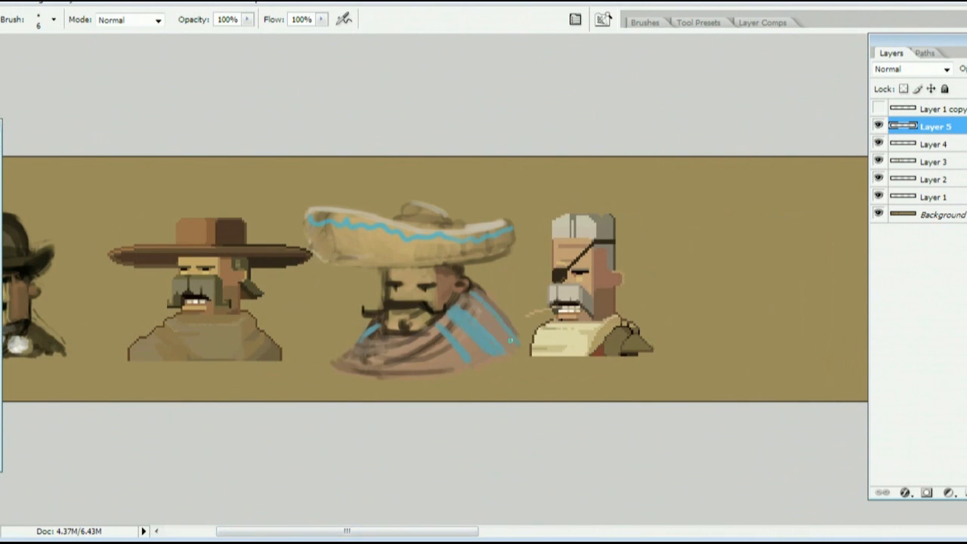
drag(471, 292, 518, 343)
mouse_move(356, 347)
mouse_down()
mouse_move(410, 362)
mouse_move(333, 373)
mouse_up()
key(ctrl+z)
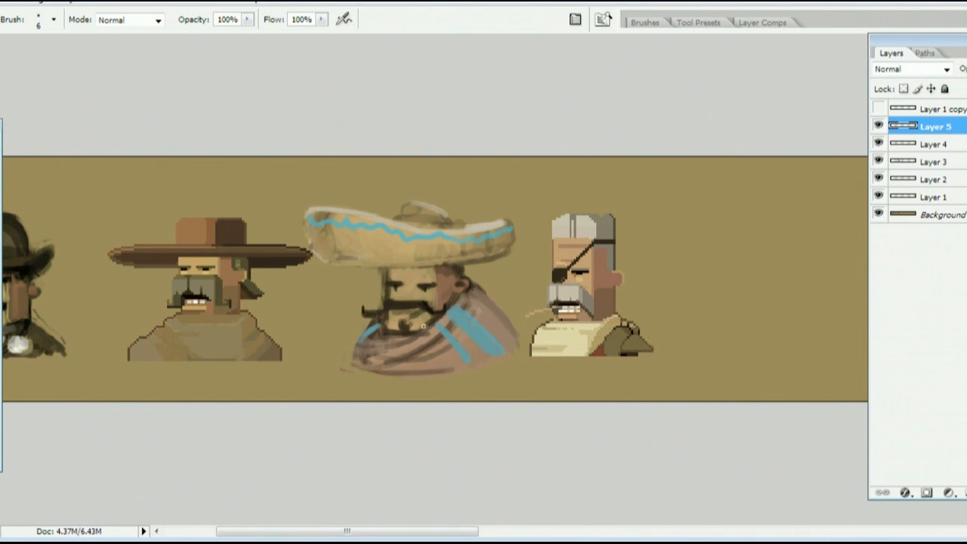
Step: Try a dark neckline under the sombrero man's chin, and erase it
drag(424, 325, 384, 342)
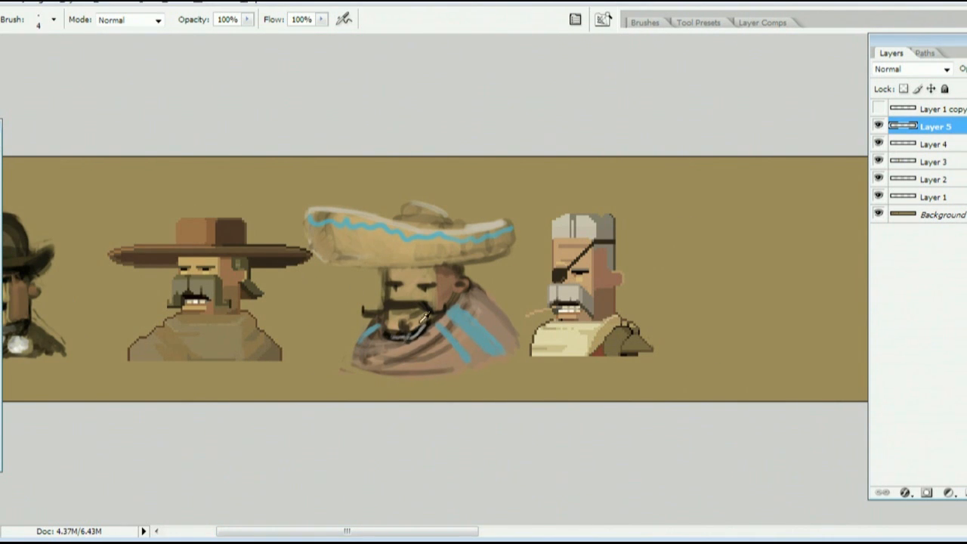
key(e)
drag(432, 320, 413, 337)
key(b)
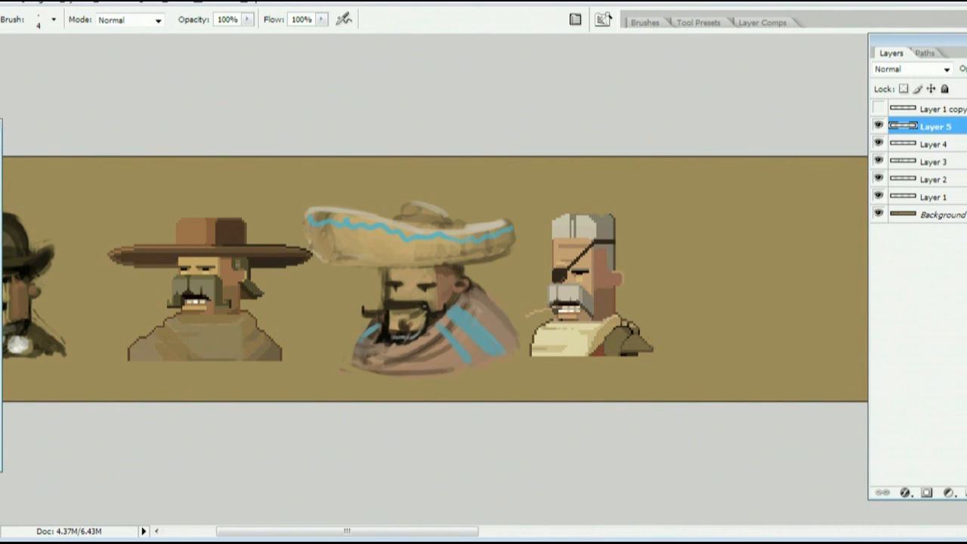
click(881, 127)
key(e)
drag(371, 333, 429, 317)
key(b)
Step: Trim the poncho's shoulder and lower edges with the background colour on a new layer
drag(408, 533, 358, 534)
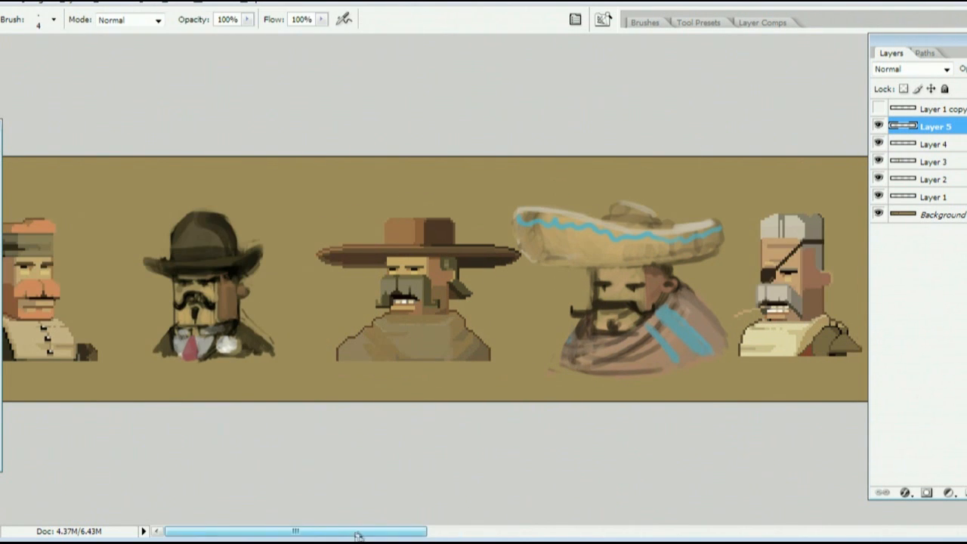
key(ctrl+shift+n)
key(bracketright)
key(bracketright)
drag(673, 275, 726, 344)
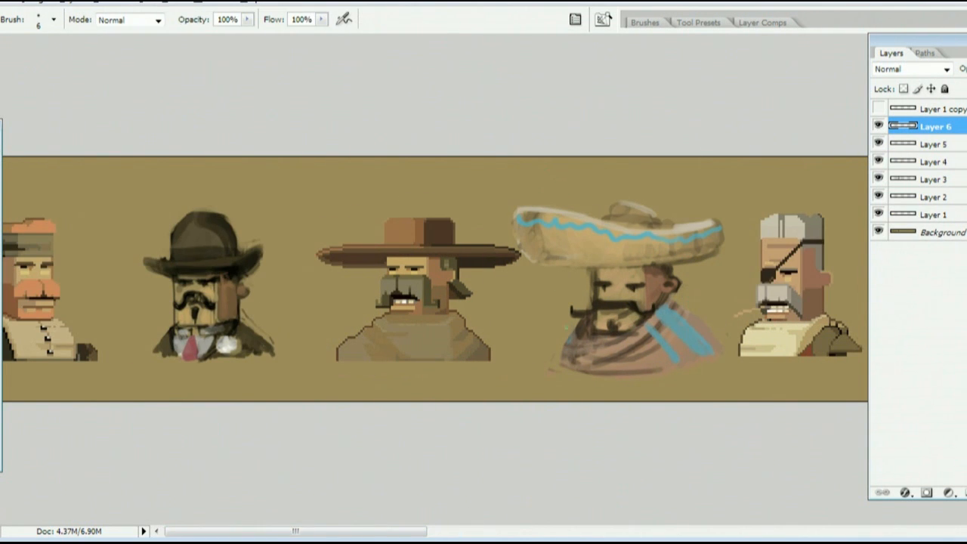
mouse_move(561, 364)
mouse_down()
mouse_move(662, 368)
mouse_move(584, 374)
mouse_up()
key(bracketright)
key(bracketright)
key(bracketright)
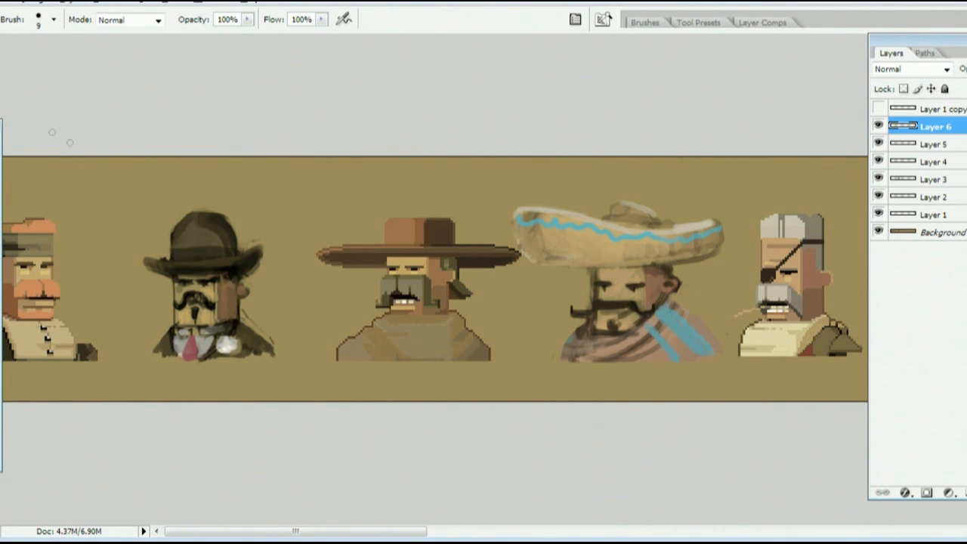
Step: Select the sombrero, merge the sketch layers into Layer 1, and shift the sombrero slightly to the right
key(l)
mouse_move(721, 185)
mouse_down()
mouse_move(498, 212)
mouse_move(710, 272)
mouse_move(736, 196)
mouse_move(725, 185)
mouse_up()
key(v)
click(619, 226)
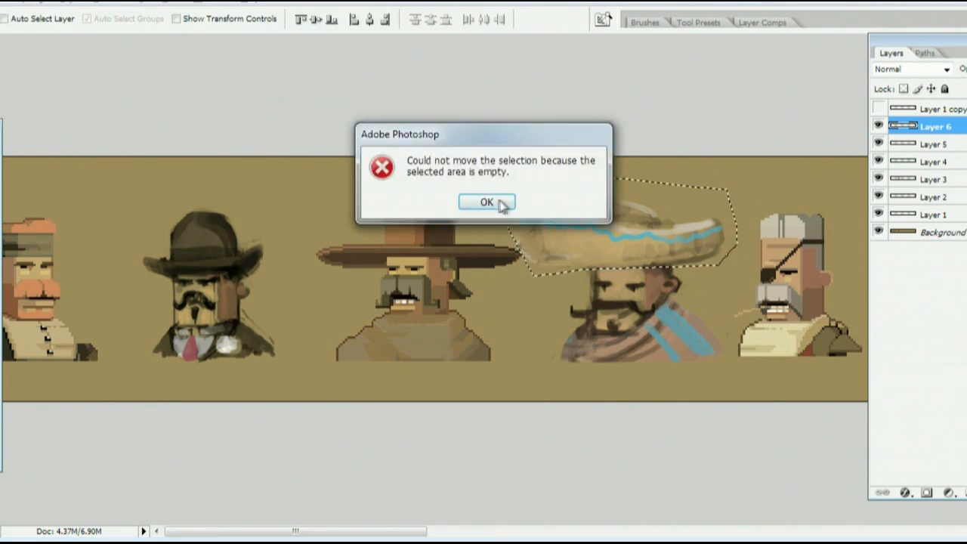
click(486, 203)
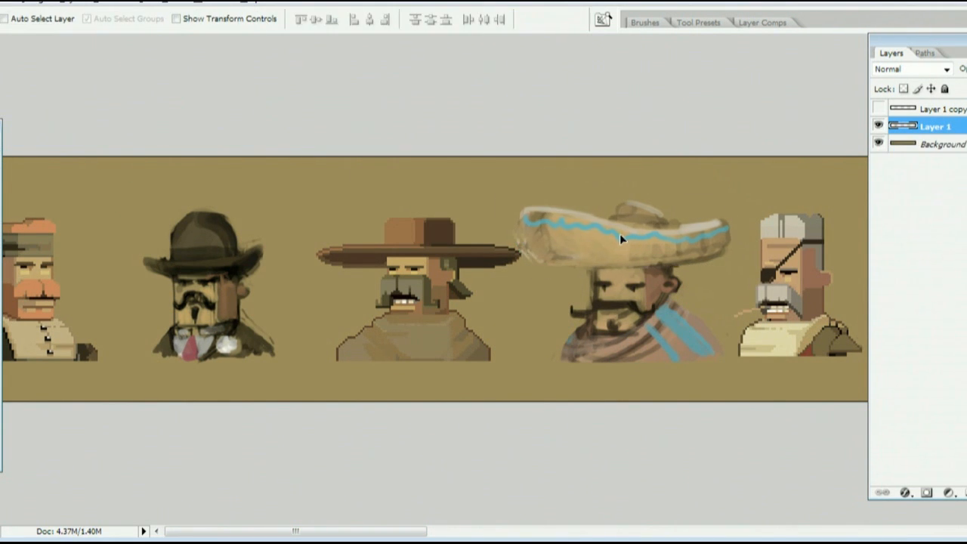
key(b)
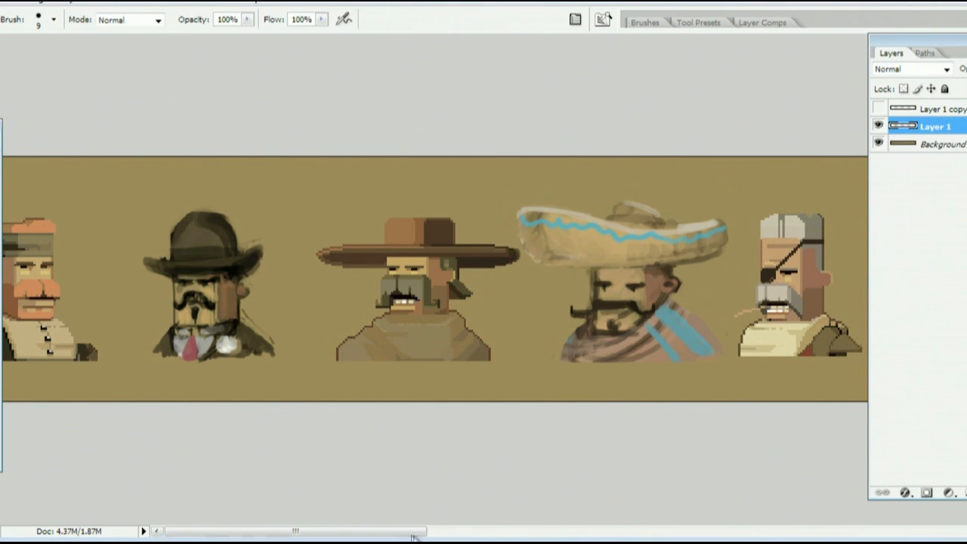
Step: Paint orange-brown skin over the sombrero man's face on a new Overlay layer, and add another layer above
drag(413, 533, 460, 534)
click(966, 493)
mouse_move(409, 280)
mouse_down()
mouse_move(440, 323)
mouse_move(483, 283)
mouse_up()
click(897, 71)
click(893, 243)
click(966, 492)
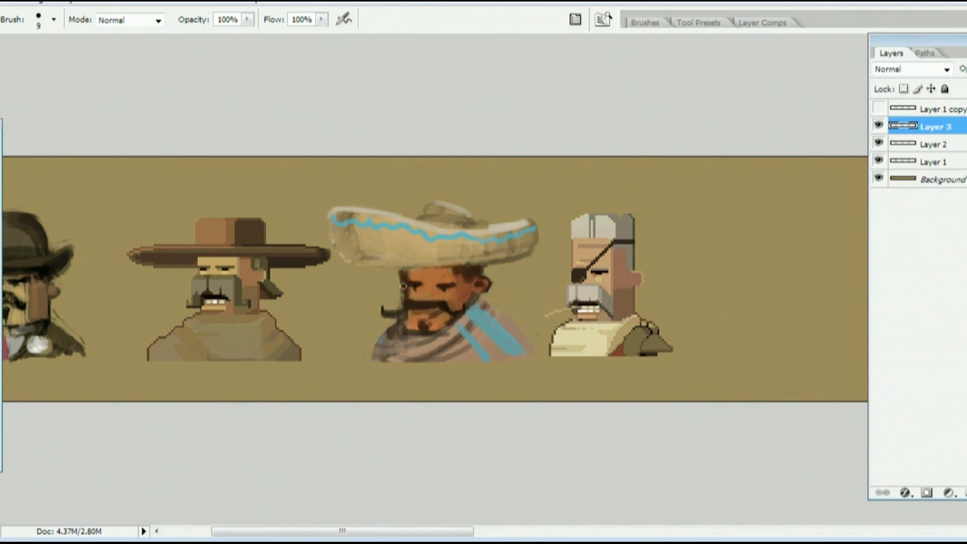
Step: Compare the sombrero man's face with and without Layer 2, and adjust that layer's opacity
click(879, 143)
click(879, 143)
click(933, 144)
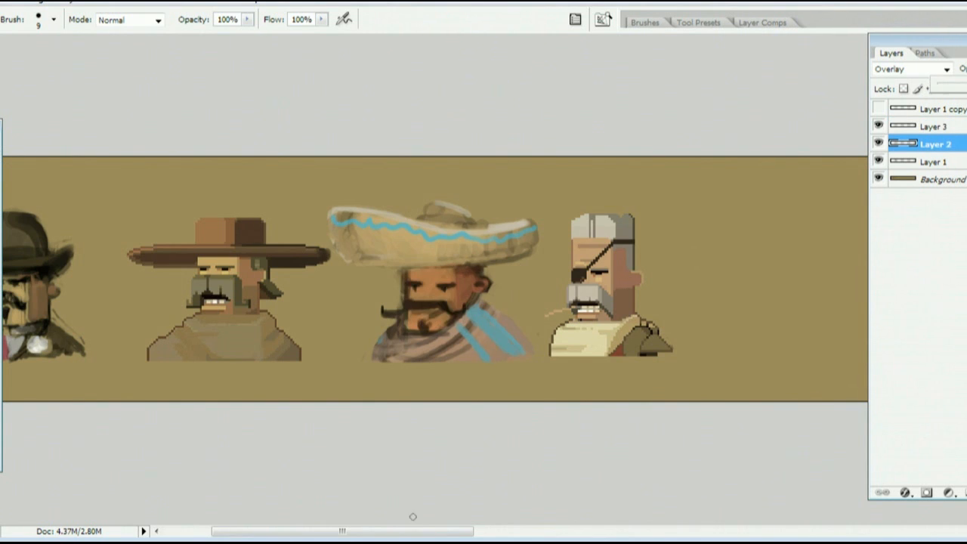
drag(343, 531, 457, 536)
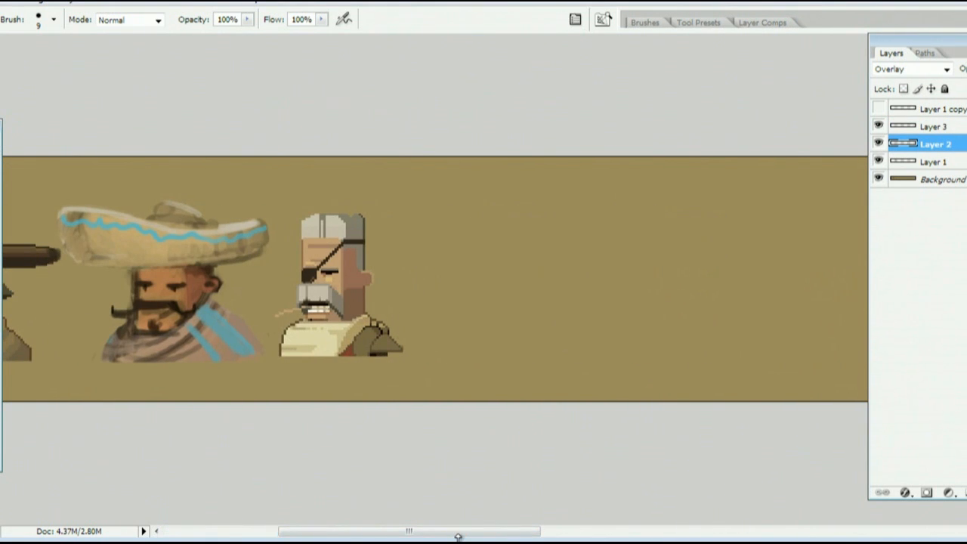
drag(458, 537, 312, 533)
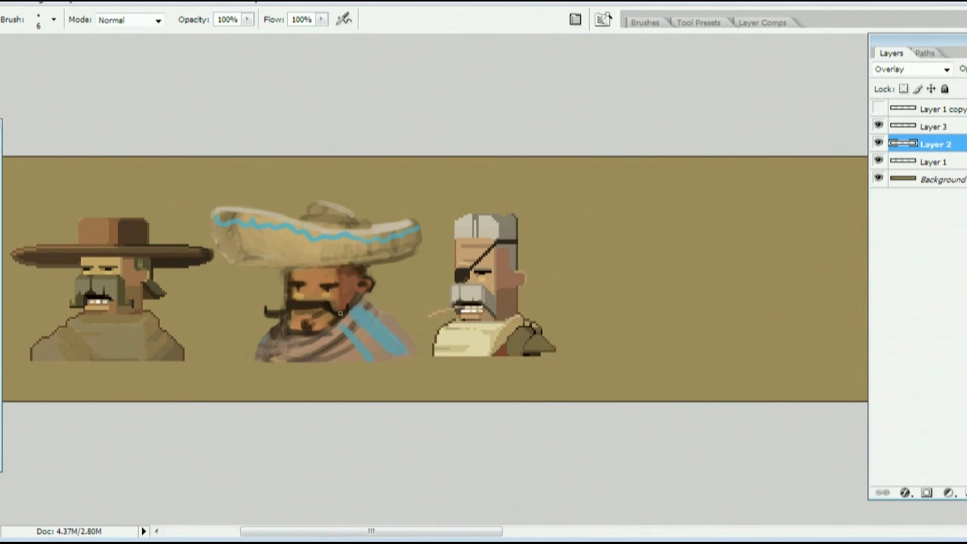
Step: Clean up the sombrero man's front face edge and the area above his ear on Layer 3, and hide the panels
click(966, 492)
click(926, 127)
drag(286, 269, 283, 310)
drag(366, 266, 368, 276)
key(Tab)
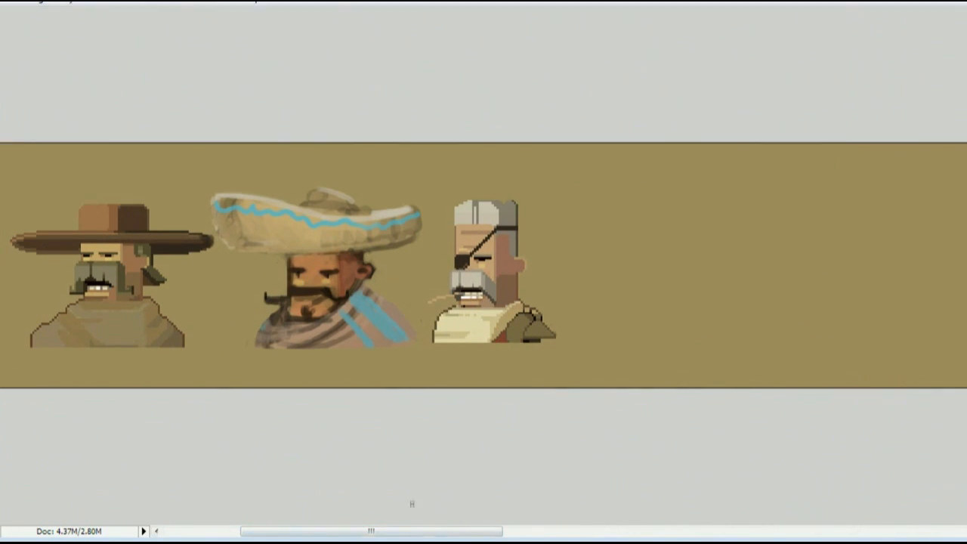
Step: Extend the poncho's blue stripes up to the collar and define their edges along the shoulder
drag(412, 531, 336, 531)
drag(643, 317, 669, 302)
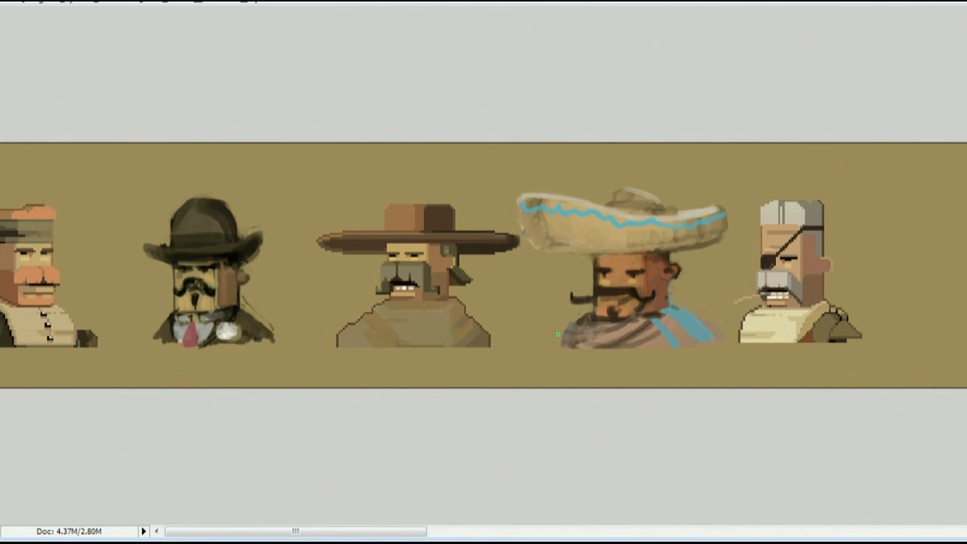
drag(644, 317, 669, 303)
key(Tab)
key(Tab)
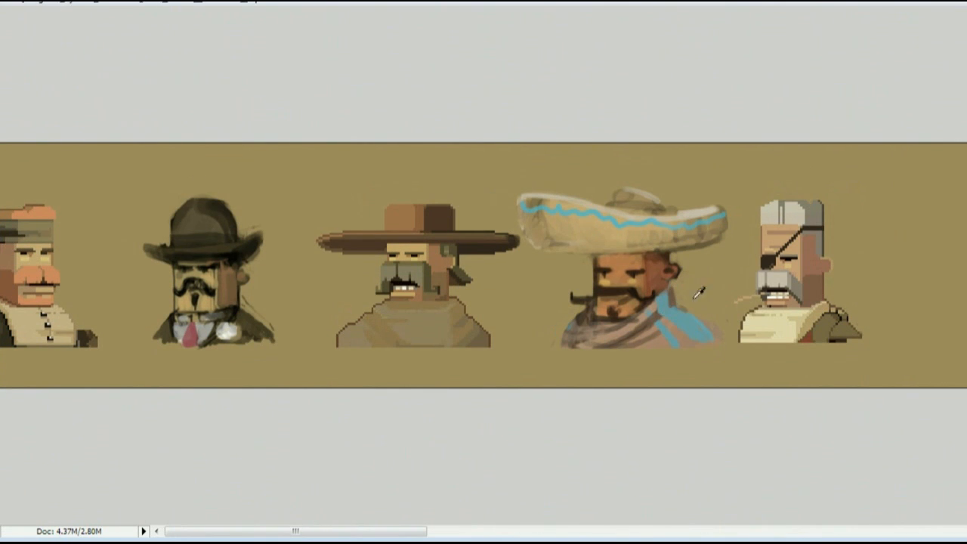
drag(679, 301, 715, 333)
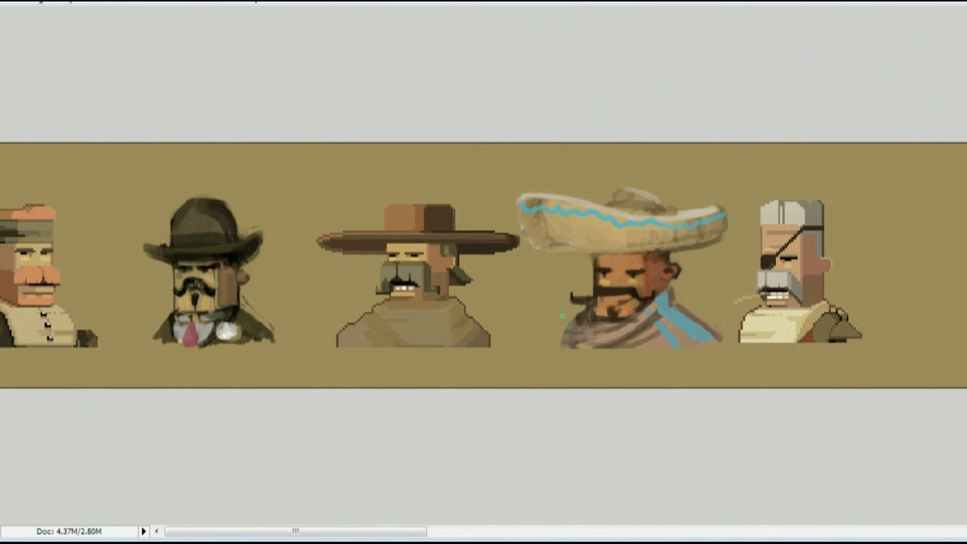
Step: Touch up the poncho folds below the sombrero man's chin, and show the panels again
mouse_move(296, 531)
mouse_down()
mouse_move(313, 532)
mouse_move(293, 532)
mouse_up()
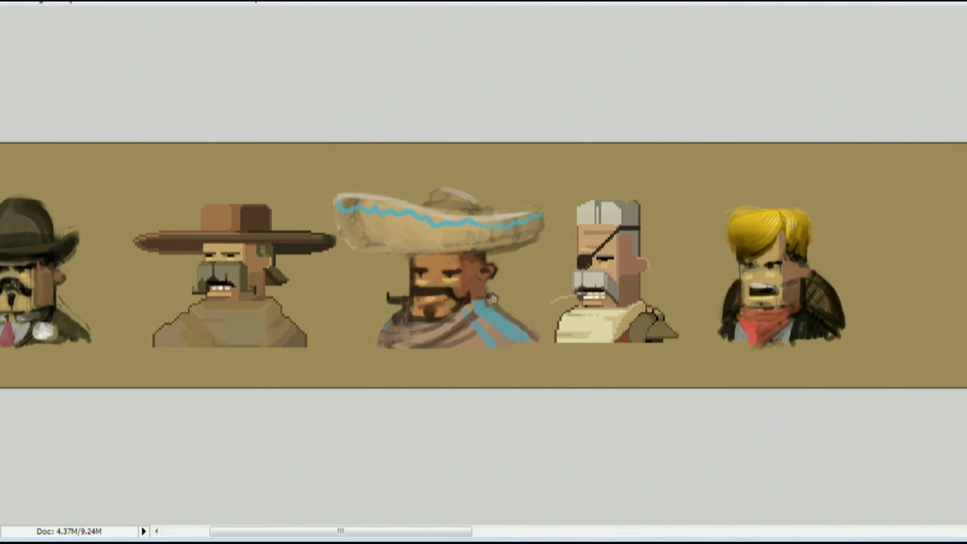
drag(416, 334, 431, 341)
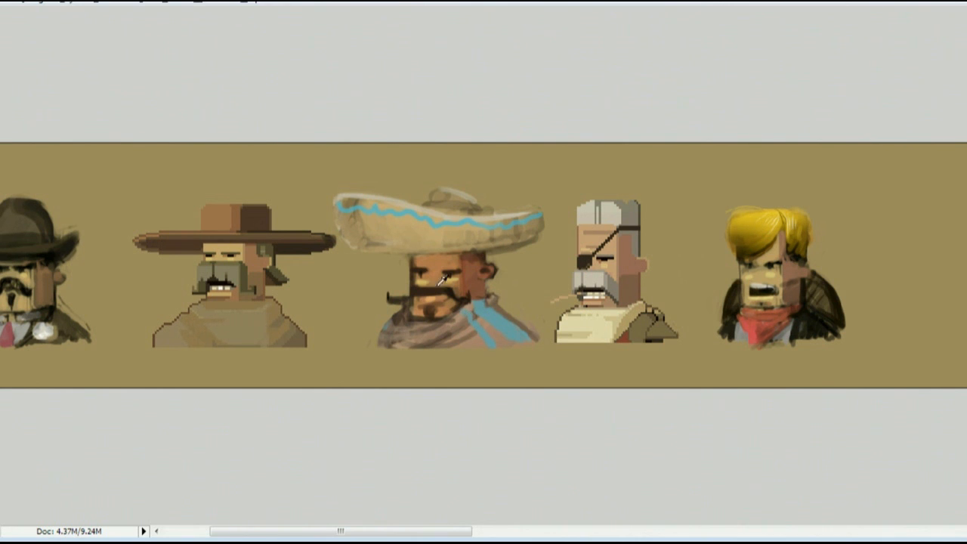
drag(447, 531, 401, 531)
key(Tab)
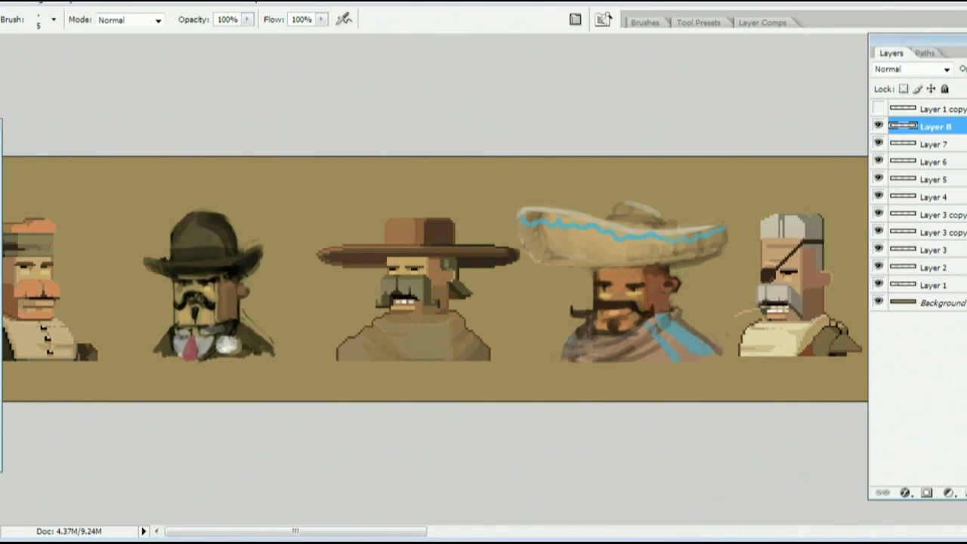
Step: Touch up the black-hatted man's lower face and collar, and show the panels again
drag(187, 319, 226, 310)
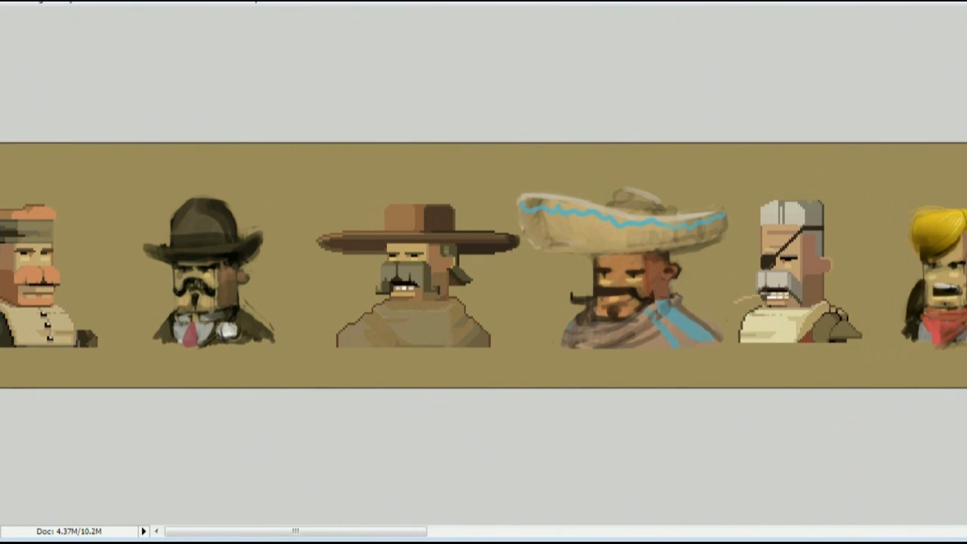
drag(344, 532, 377, 533)
key(Tab)
Step: Outline the sombrero man, including his hat and poncho, with a polygonal selection
click(393, 396)
click(395, 275)
click(352, 141)
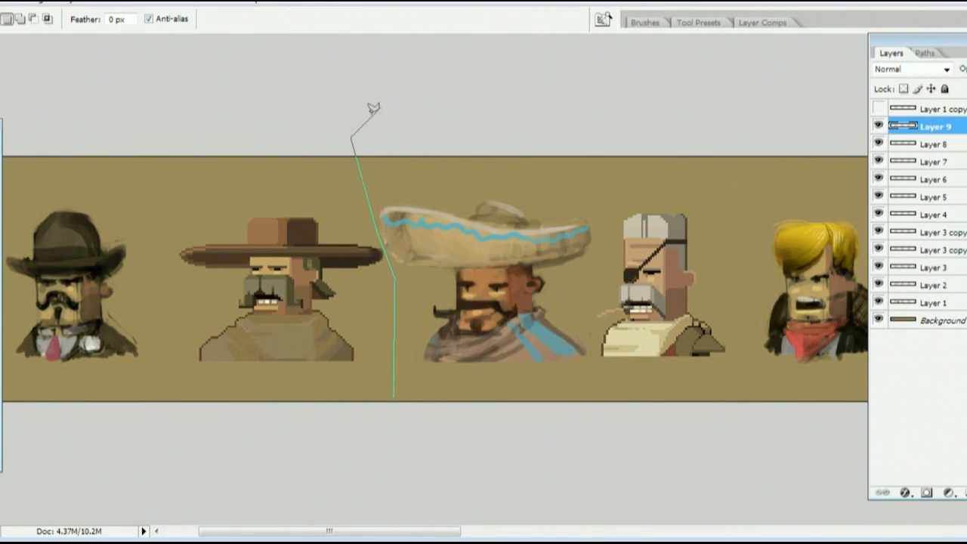
click(632, 139)
double_click(598, 402)
Step: Merge the stacked sketch layers down into Layer 1
key(ctrl+e)
key(ctrl+e)
key(ctrl+e)
key(ctrl+e)
key(ctrl+e)
key(ctrl+e)
key(ctrl+e)
key(ctrl+e)
key(ctrl+e)
key(ctrl+e)
Step: Transform the selected sombrero man so he is narrower and taller, and clear the selection
key(ctrl+t)
drag(359, 279, 371, 278)
drag(494, 157, 494, 142)
drag(482, 323, 482, 302)
drag(494, 399, 494, 406)
drag(506, 331, 506, 338)
key(Return)
key(ctrl+d)
key(b)
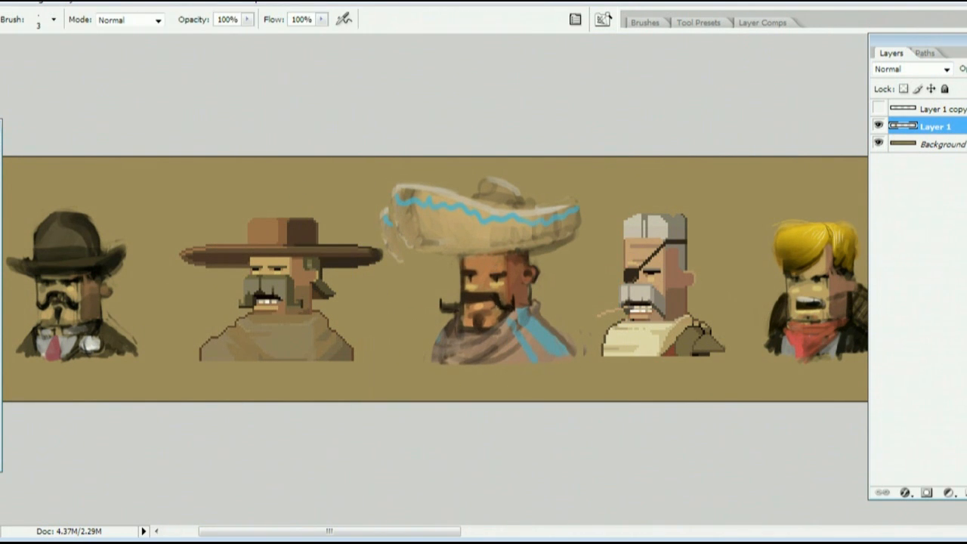
Step: Select the sombrero man's ear with a rectangular marquee and shift it slightly downward
key(m)
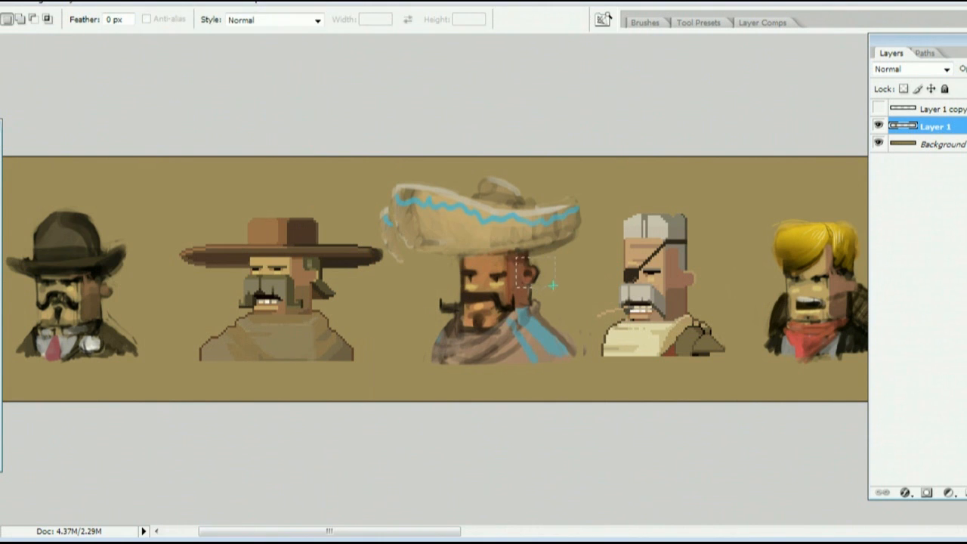
drag(553, 285, 555, 293)
key(v)
key(b)
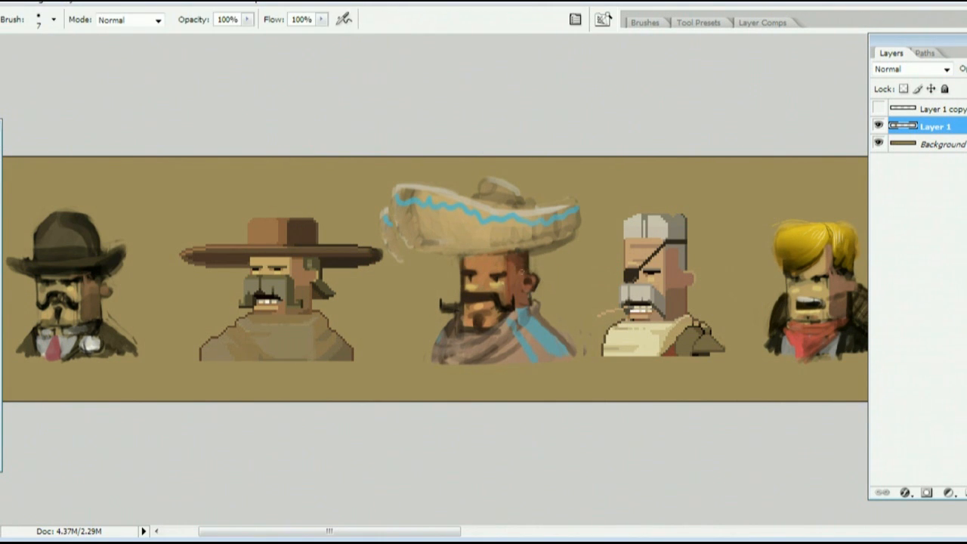
Step: Reshape the sombrero's brim into a rounder form with a shaded underside and dark outline, covering its old front end
mouse_move(545, 253)
mouse_down()
mouse_move(563, 245)
mouse_move(408, 249)
mouse_move(542, 258)
mouse_move(412, 245)
mouse_move(548, 248)
mouse_move(543, 255)
mouse_move(393, 231)
mouse_up()
key(bracketright)
key(bracketright)
key(bracketright)
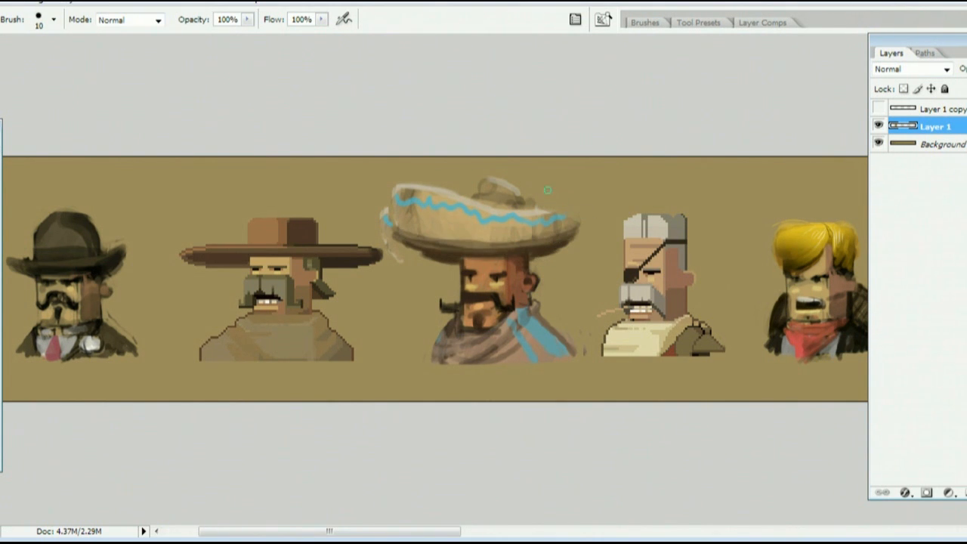
mouse_move(469, 196)
mouse_down()
mouse_move(396, 195)
mouse_move(423, 186)
mouse_move(411, 200)
mouse_up()
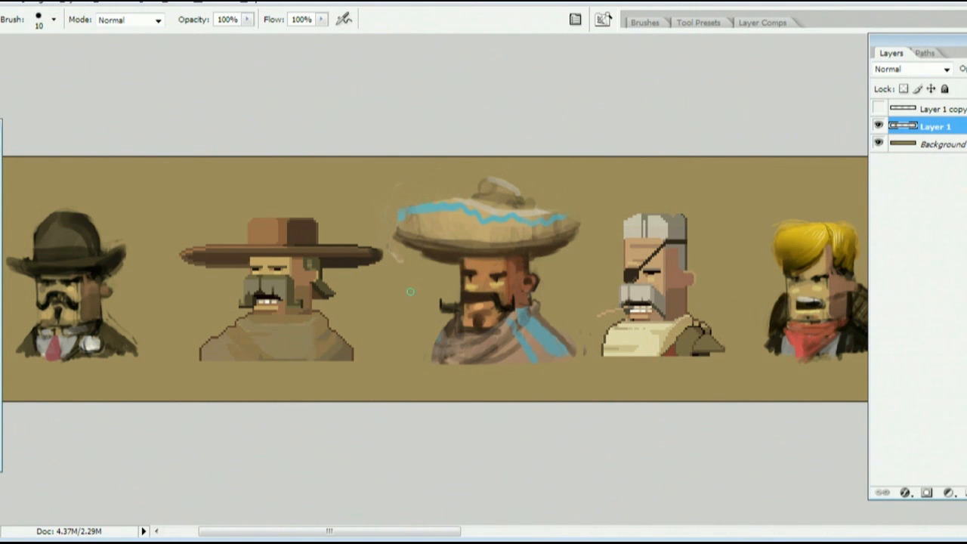
mouse_move(436, 252)
mouse_down()
mouse_move(472, 196)
mouse_move(588, 219)
mouse_up()
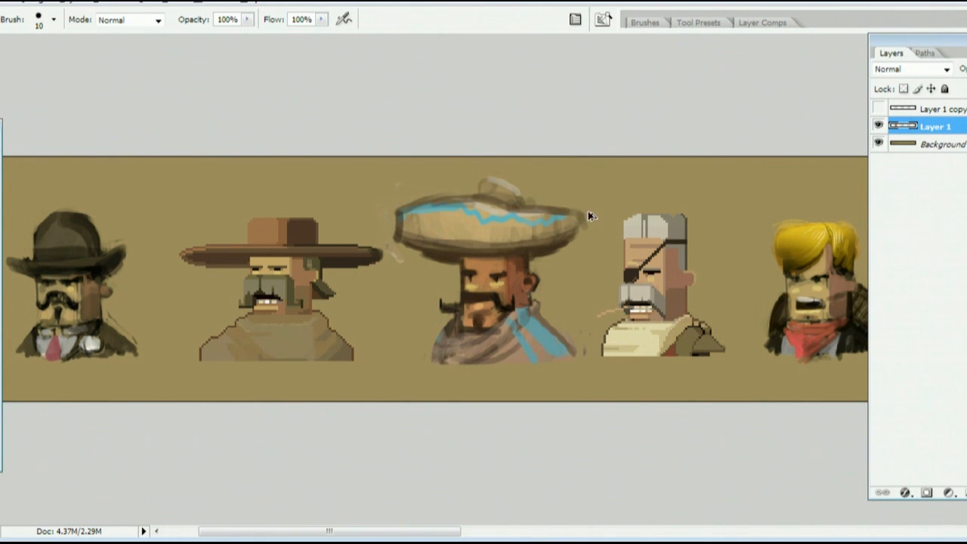
Step: Smooth the blue stripe across the sombrero's brim and lighten the rim above it
mouse_move(513, 204)
mouse_down()
mouse_move(578, 223)
mouse_move(548, 218)
mouse_up()
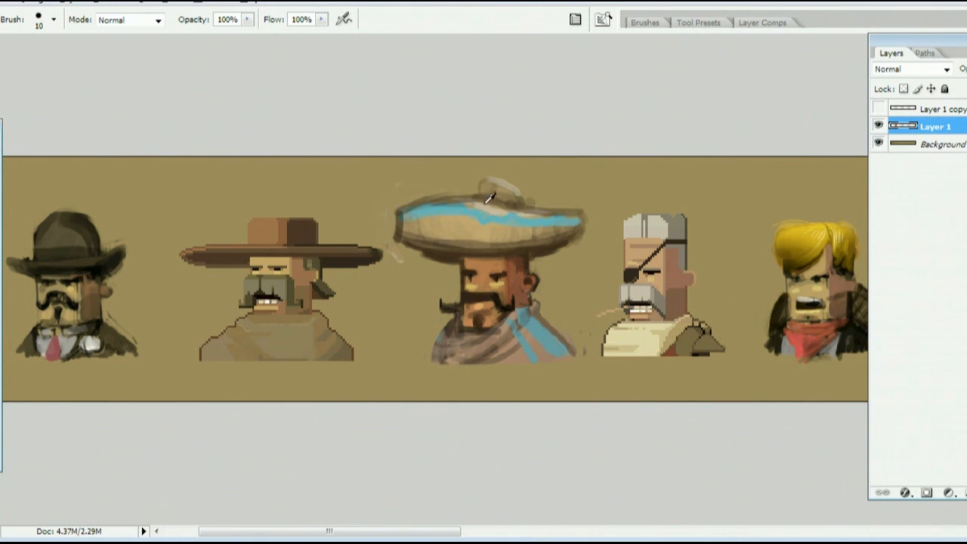
mouse_move(488, 198)
mouse_down()
mouse_move(408, 210)
mouse_move(581, 217)
mouse_up()
drag(392, 233, 438, 263)
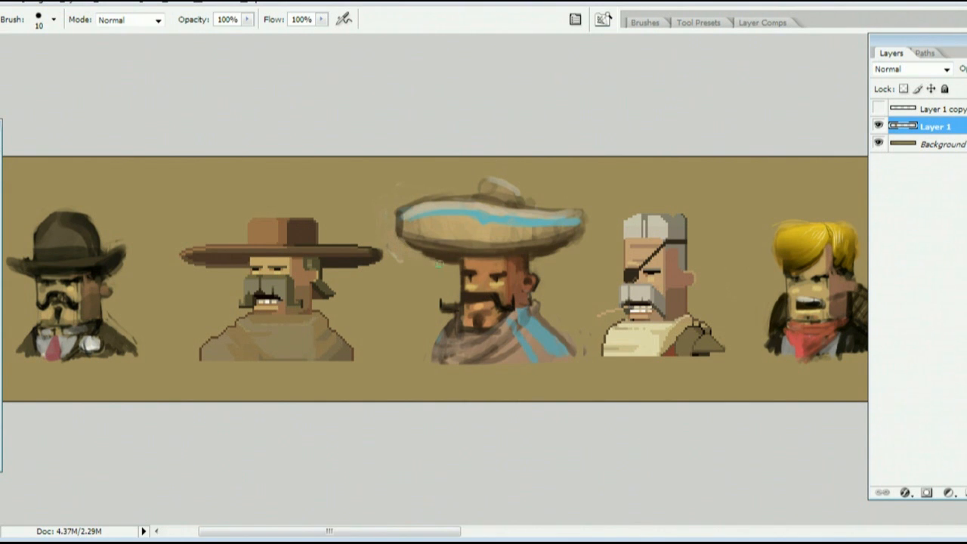
Step: Paint a highlight on the sombrero's crown and turn up the brim's tips with light edges
drag(503, 184, 491, 192)
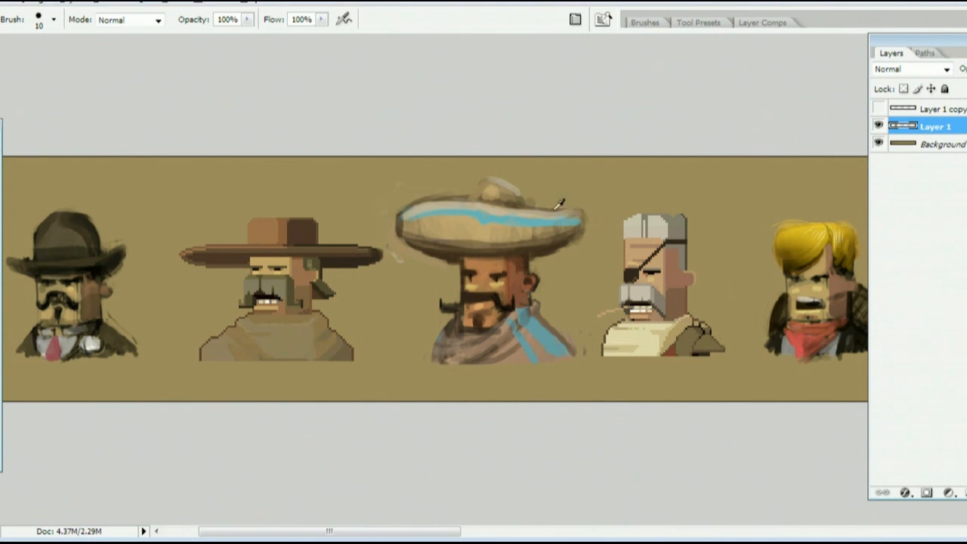
alt+click(422, 198)
mouse_move(399, 207)
mouse_down()
mouse_move(402, 225)
mouse_move(420, 234)
mouse_move(391, 199)
mouse_up()
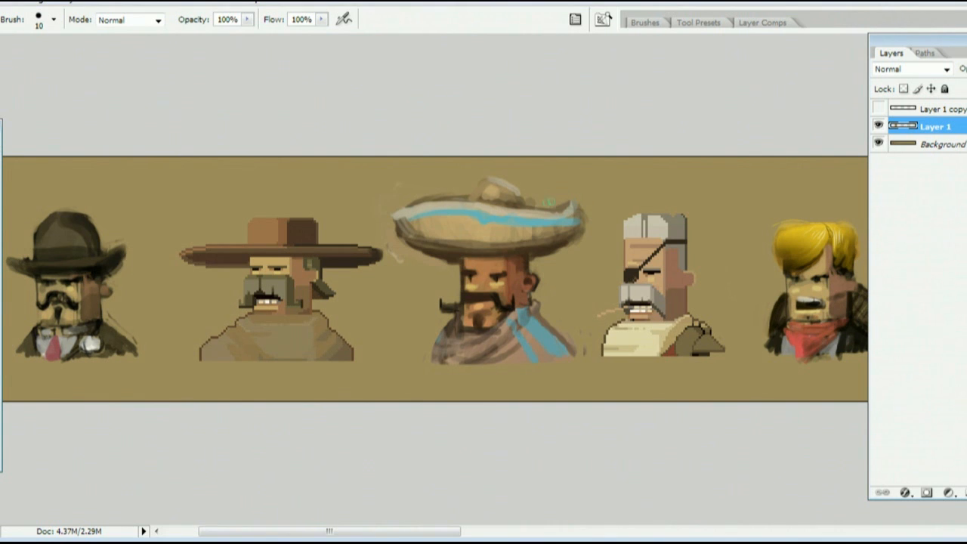
drag(577, 205, 546, 210)
mouse_move(403, 214)
mouse_down()
mouse_move(381, 228)
mouse_move(443, 248)
mouse_move(436, 215)
mouse_up()
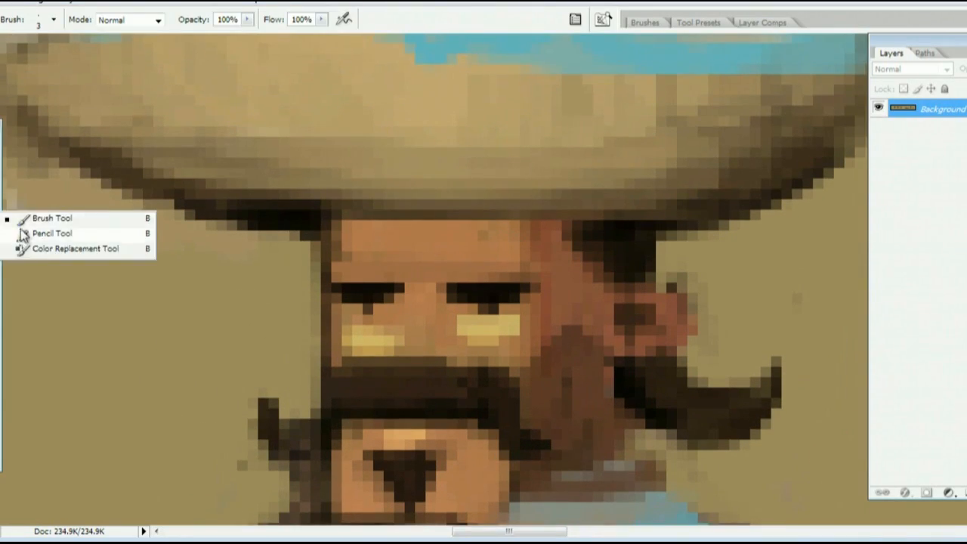
Step: Block in the sombrero man's eyes and brows as solid black shapes with the Pencil tool
click(68, 229)
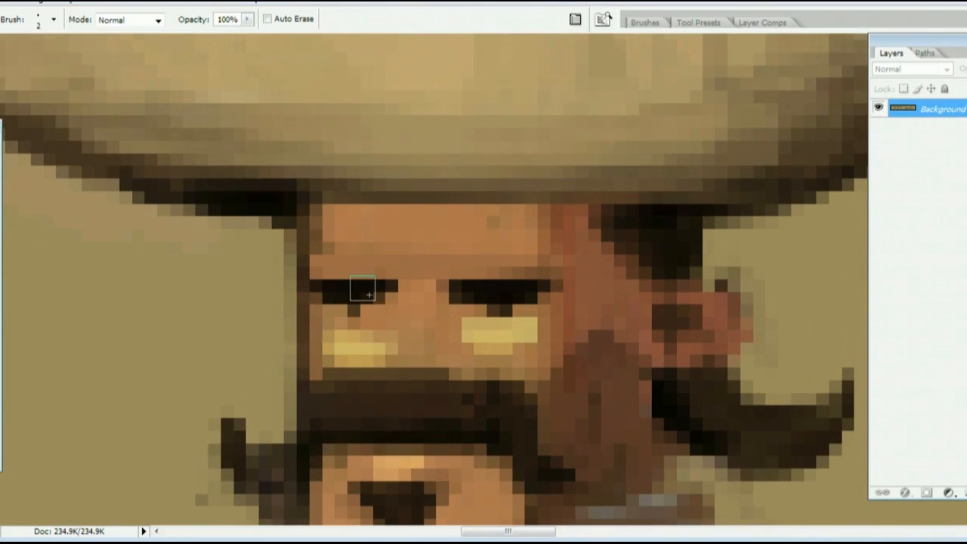
drag(369, 294, 319, 293)
click(464, 291)
click(538, 293)
click(500, 309)
click(348, 309)
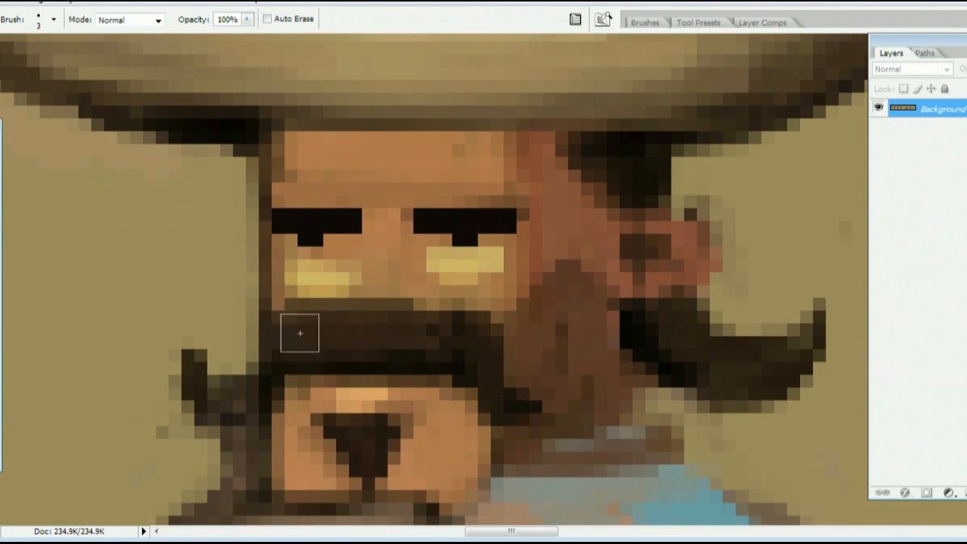
Step: Fill the moustache with flat dark brown and draw a solid black band along its underside
mouse_move(300, 333)
mouse_down()
mouse_move(479, 324)
mouse_move(278, 317)
mouse_up()
key(bracketleft)
key(bracketleft)
alt+click(393, 368)
drag(392, 363, 472, 361)
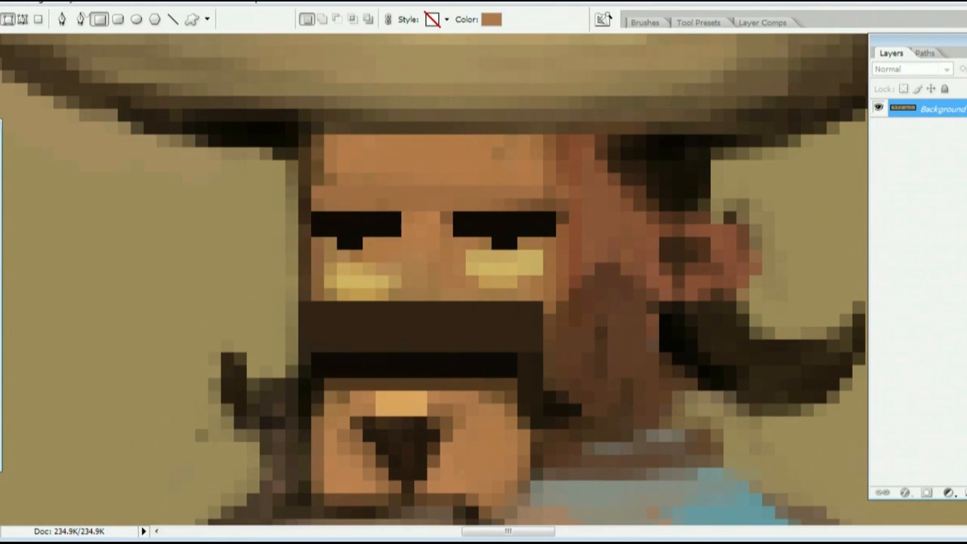
Step: Fill the forehead and the area between the eyes with flat skin-coloured rectangles on a new layer
key(ctrl+shift+alt+n)
mouse_move(318, 136)
mouse_down()
mouse_move(554, 198)
mouse_move(542, 210)
mouse_up()
key(ctrl+z)
click(38, 19)
key(ctrl+z)
alt+click(495, 159)
drag(401, 211, 451, 298)
Step: Block in flat yellow highlights below both eyes and square off their edges with skin colour
alt+click(472, 268)
drag(467, 251, 541, 274)
drag(329, 261, 399, 287)
key(b)
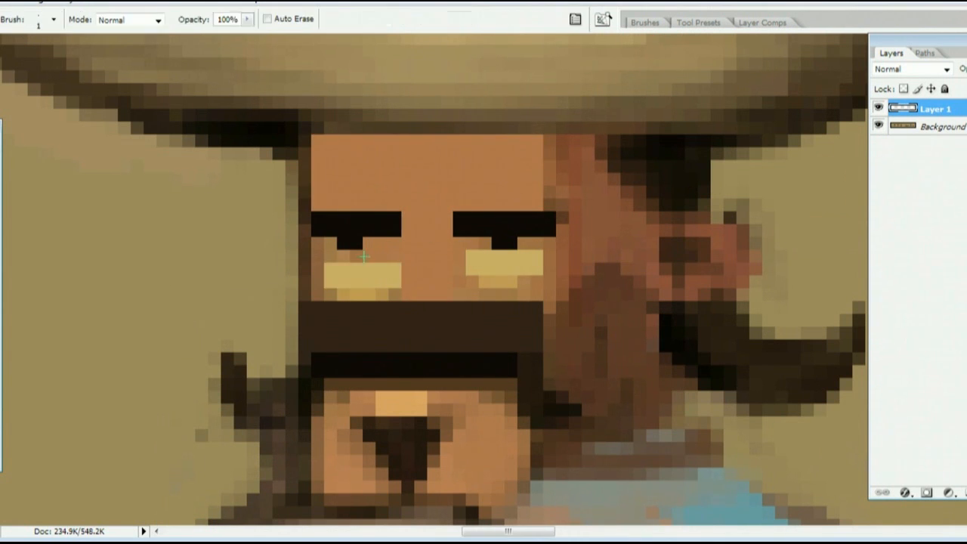
drag(317, 242, 382, 295)
drag(512, 294, 533, 244)
alt+click(490, 258)
drag(472, 282, 538, 282)
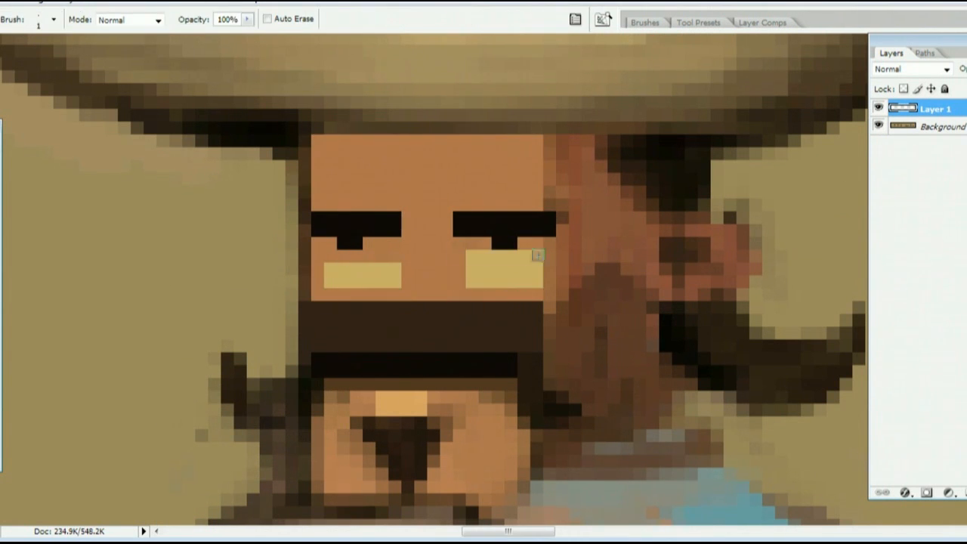
drag(468, 256, 541, 255)
Step: Fill the side of the head, the black hair and the jaw shadow with flat colours and crisp pixel edges
drag(550, 141, 545, 214)
mouse_move(550, 296)
mouse_down()
mouse_move(568, 160)
mouse_move(582, 222)
mouse_move(609, 222)
mouse_move(606, 264)
mouse_up()
drag(602, 141, 646, 213)
alt+click(640, 282)
mouse_move(639, 283)
mouse_down()
mouse_move(578, 331)
mouse_move(571, 375)
mouse_move(551, 376)
mouse_move(609, 356)
mouse_move(588, 412)
mouse_move(636, 373)
mouse_move(578, 410)
mouse_up()
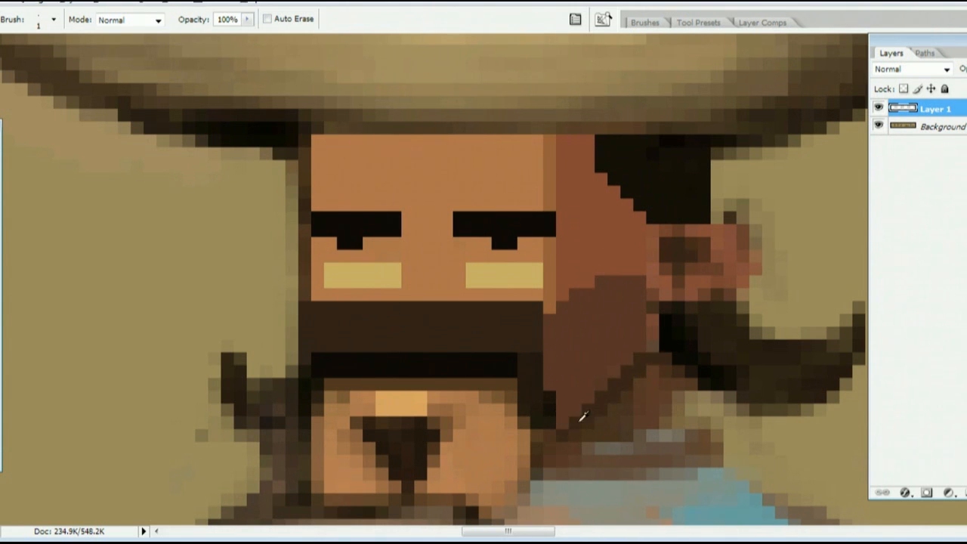
Step: Launch the GraphicsGale pixel editor and select a rectangular area around the sombrero man in the Photoshop document
key(z)
key(ctrl+alt+0)
click(158, 502)
key(super)
click(86, 240)
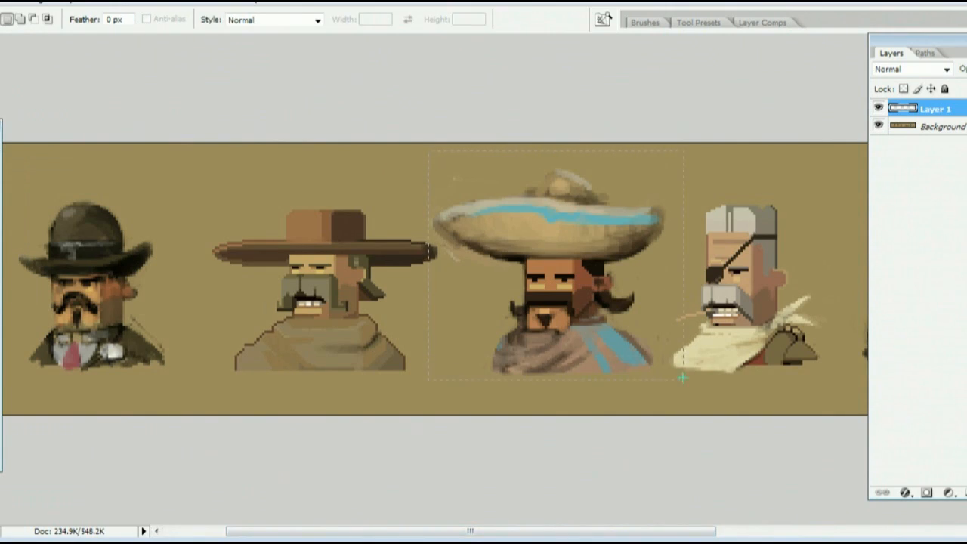
drag(429, 150, 668, 399)
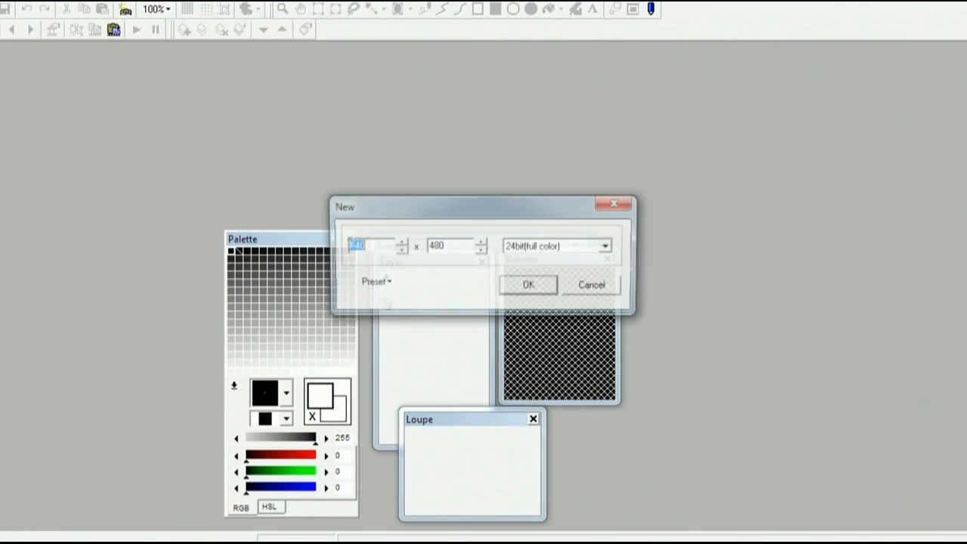
Step: Create a 640 x 480, 24-bit image in GraphicsGale and paste the copied sombrero portrait into it
key(Return)
key(alt+Tab)
key(alt+Tab)
key(ctrl+v)
drag(3, 110, 33, 142)
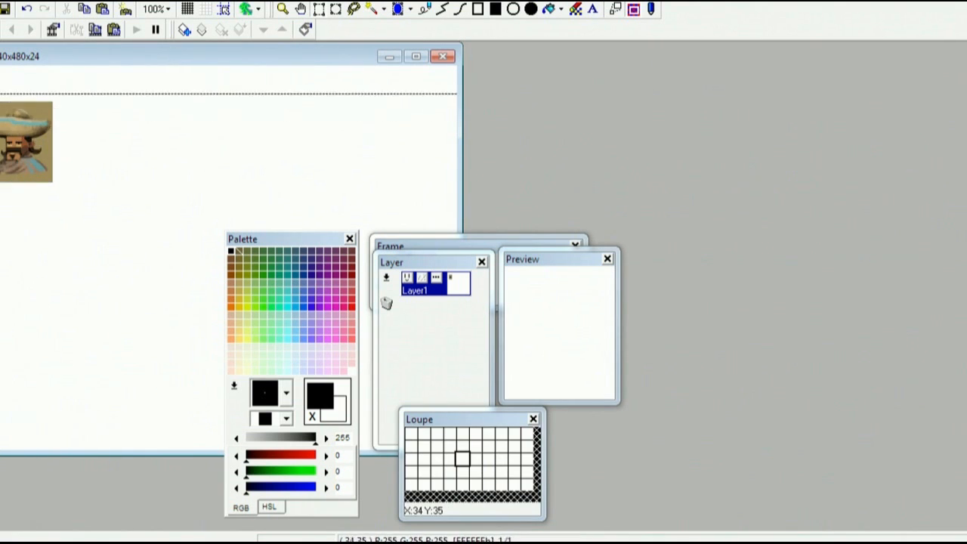
Step: Crop the new image to a small area around the pasted portrait
drag(0, 93, 61, 188)
click(75, 2)
click(95, 121)
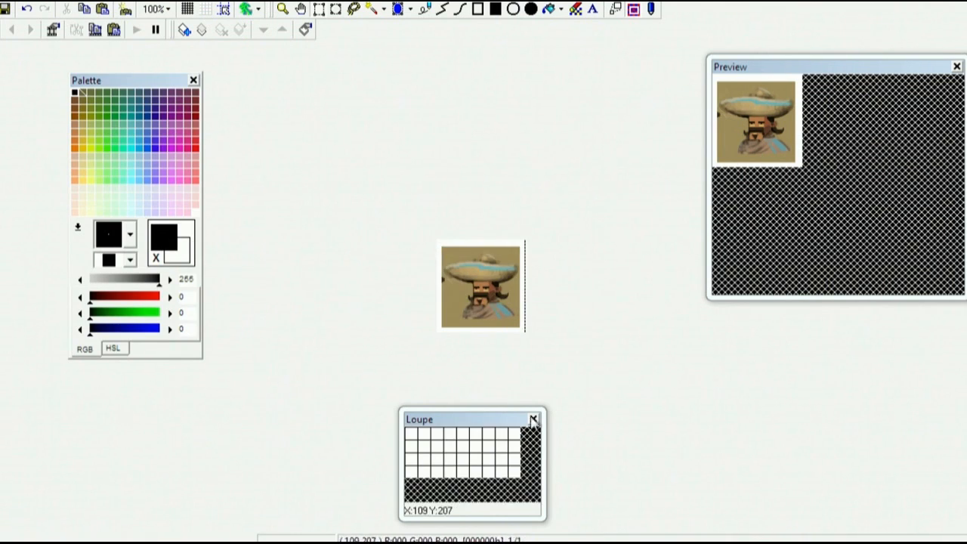
Step: Convert the cropped image to an indexed palette built from the portrait's own colours
click(457, 274)
right_click(459, 274)
click(78, 1)
click(131, 232)
key(Return)
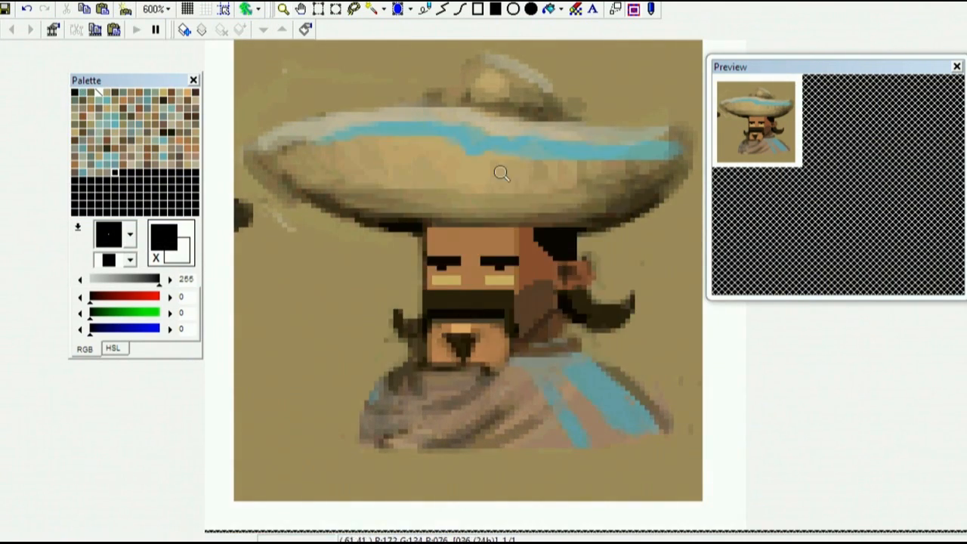
Step: Clean up the jaw shadow's edges and fill the base of the ear with sampled flat colours
scroll(499, 171, up, 9)
click(283, 10)
right_click(467, 352)
drag(465, 350, 448, 358)
right_click(500, 314)
drag(532, 348, 531, 395)
mouse_move(555, 298)
mouse_down()
mouse_move(572, 311)
mouse_move(559, 339)
mouse_up()
Step: Enlarge the Preview window and define the diagonal jawline beneath the cheek shadow
scroll(747, 226, up, 2)
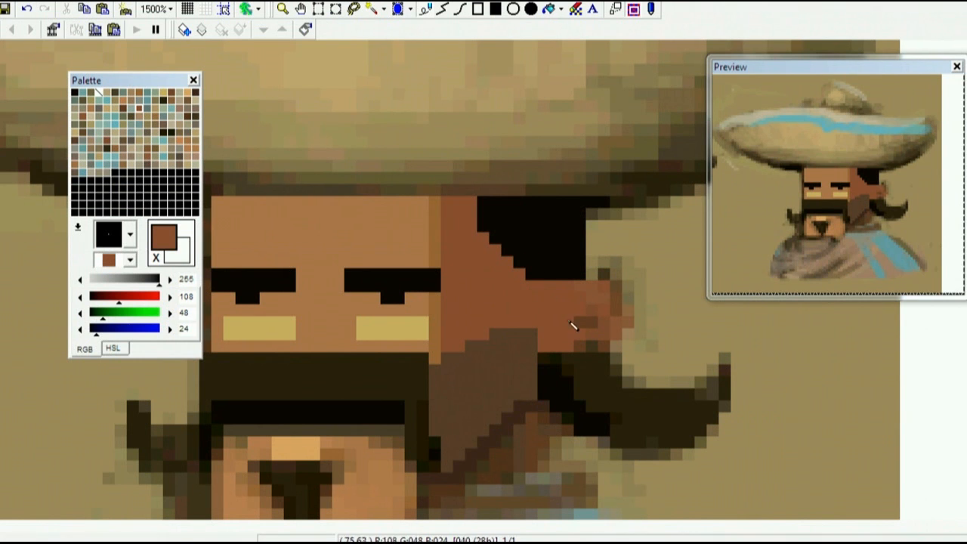
click(869, 257)
drag(962, 298, 966, 401)
right_click(472, 444)
drag(475, 455, 530, 408)
scroll(501, 456, down, 3)
right_click(442, 361)
mouse_move(423, 371)
mouse_down()
mouse_move(514, 340)
mouse_move(546, 298)
mouse_up()
Step: Clean up the pixels below the ear and inside it with sampled colours
scroll(548, 303, up, 1)
right_click(553, 333)
drag(543, 347, 553, 351)
right_click(589, 313)
drag(570, 311, 577, 325)
scroll(586, 340, up, 1)
Step: Fill the lower inner part of the hair curl behind the jaw with solid black and dark brown pixels
right_click(602, 430)
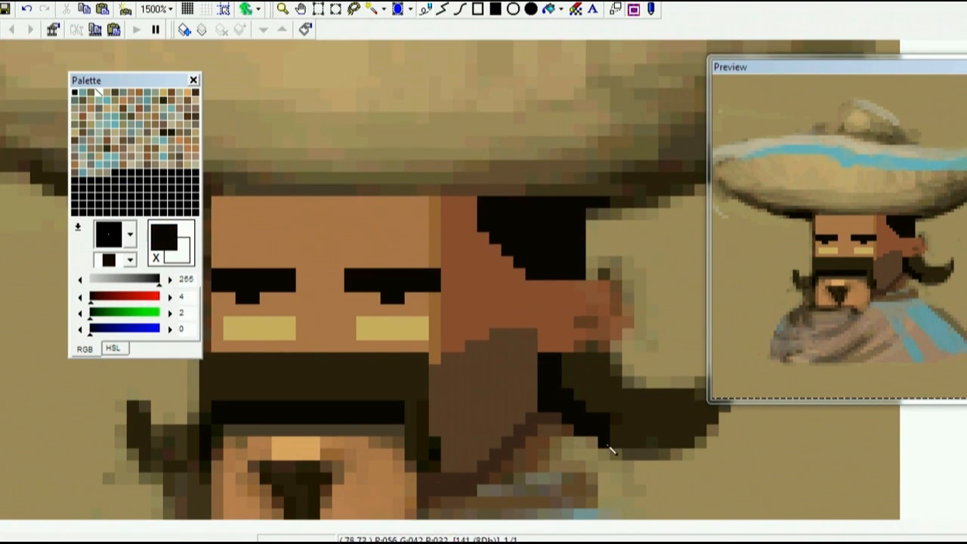
mouse_move(610, 446)
mouse_down()
mouse_move(619, 393)
mouse_move(628, 443)
mouse_up()
right_click(612, 390)
drag(604, 418, 616, 432)
right_click(592, 429)
click(594, 440)
right_click(638, 443)
scroll(453, 240, up, 1)
scroll(616, 175, down, 2)
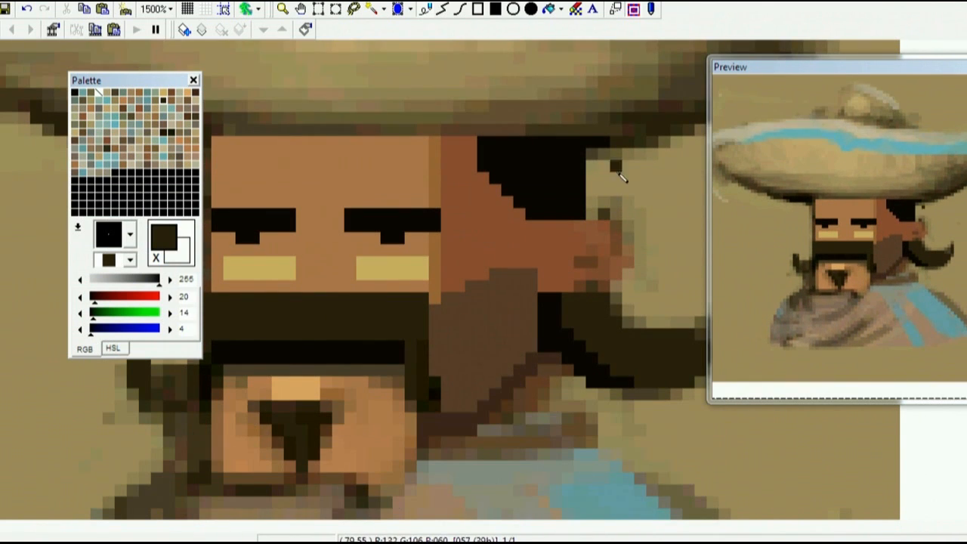
Step: Extend the brow nearest the ear inward, and square off the ear in solid brown against a clean background
right_click(619, 174)
click(616, 167)
right_click(352, 220)
drag(339, 214, 338, 227)
right_click(595, 273)
drag(582, 262, 604, 285)
right_click(631, 198)
mouse_move(603, 209)
mouse_down()
mouse_move(634, 267)
mouse_move(617, 239)
mouse_up()
right_click(610, 272)
Step: Give the hair curl crisp stepped edges against the background, and move the Preview window aside
right_click(631, 230)
drag(618, 296, 652, 323)
right_click(620, 329)
drag(759, 66, 809, 69)
right_click(700, 346)
mouse_move(701, 334)
mouse_down()
mouse_move(713, 322)
mouse_move(665, 323)
mouse_up()
right_click(725, 263)
drag(720, 370, 701, 385)
right_click(689, 362)
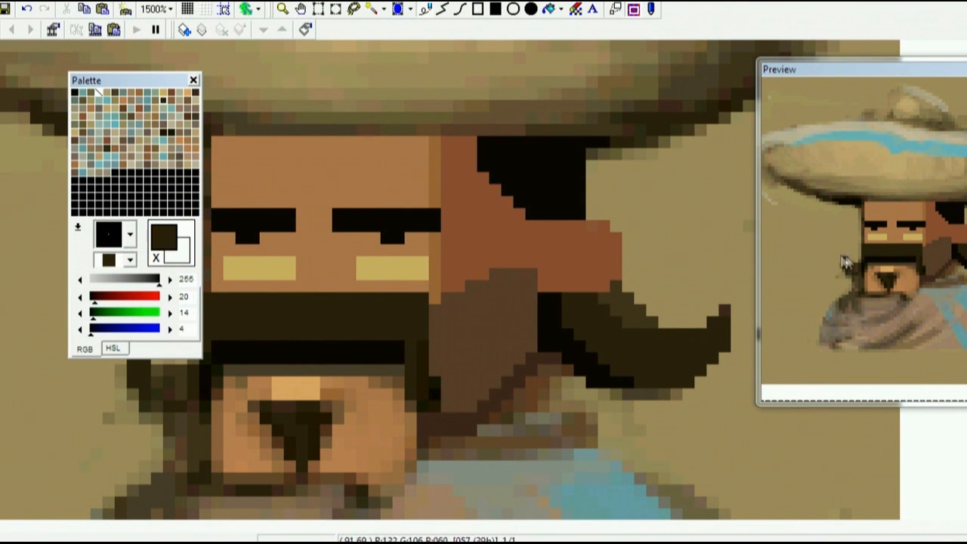
Step: Add a lighter brown band along the upper edge of the hair curl
right_click(641, 323)
drag(653, 335, 690, 338)
click(712, 323)
Step: Shade the underside of the hair curl black and trim its edges with the background colour
right_click(661, 414)
click(618, 384)
right_click(600, 382)
drag(616, 392, 677, 393)
right_click(652, 372)
drag(629, 382, 617, 382)
right_click(674, 411)
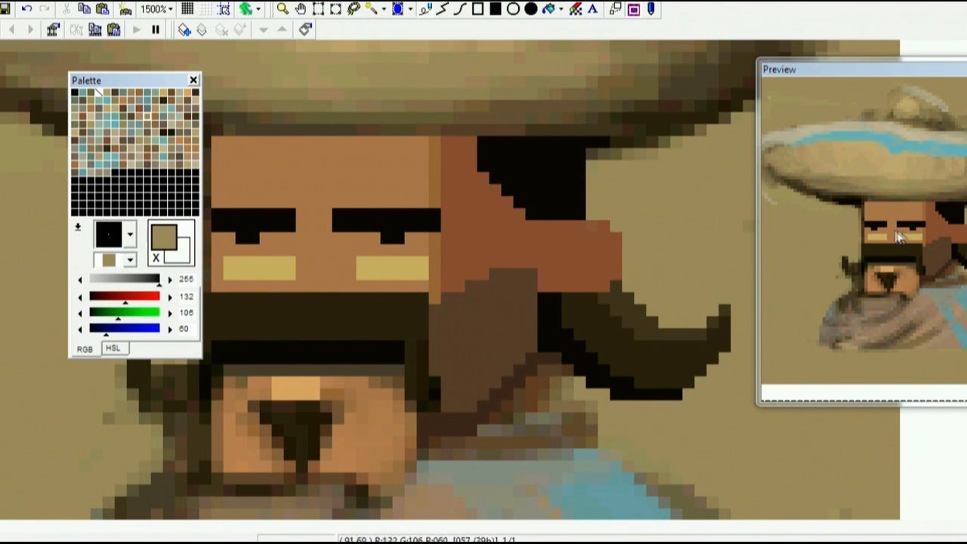
click(609, 394)
right_click(810, 129)
drag(614, 293, 640, 336)
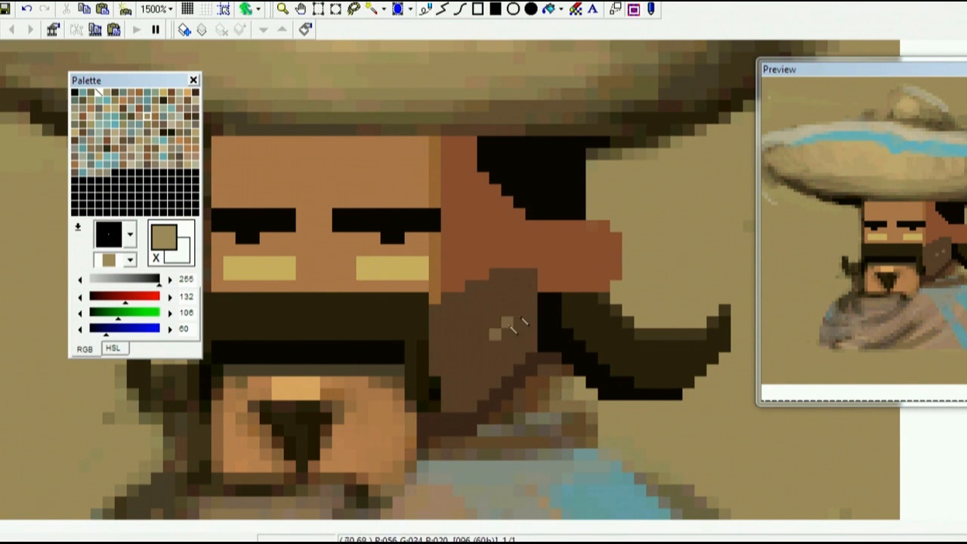
Step: Move the Preview window aside and trim the underside of the hat brim above the ear into crisp steps against the background
scroll(521, 323, up, 5)
scroll(519, 292, down, 2)
drag(831, 68, 313, 233)
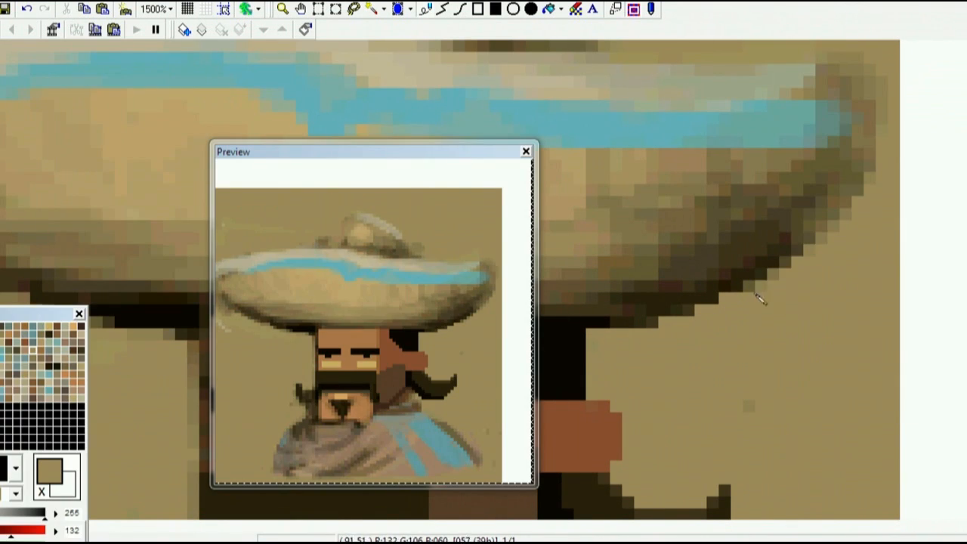
right_click(645, 337)
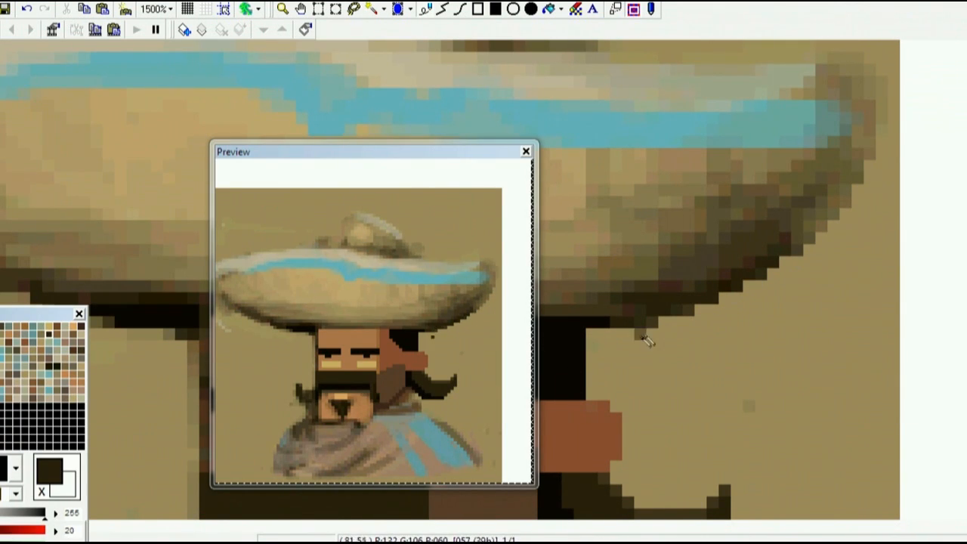
right_click(827, 231)
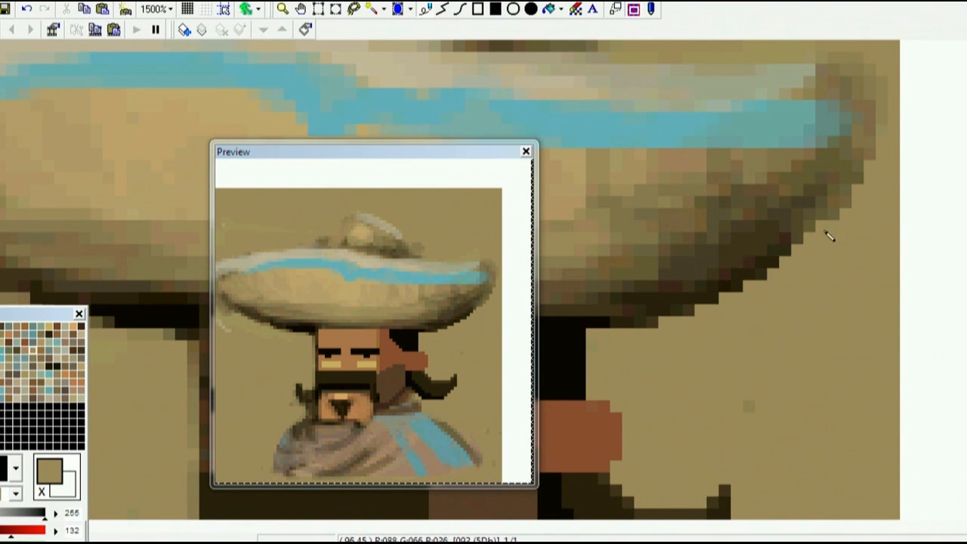
scroll(892, 179, up, 1)
scroll(891, 179, down, 1)
Step: Outline the sombrero's brim and crown with a thin, near-black stepped line
right_click(721, 291)
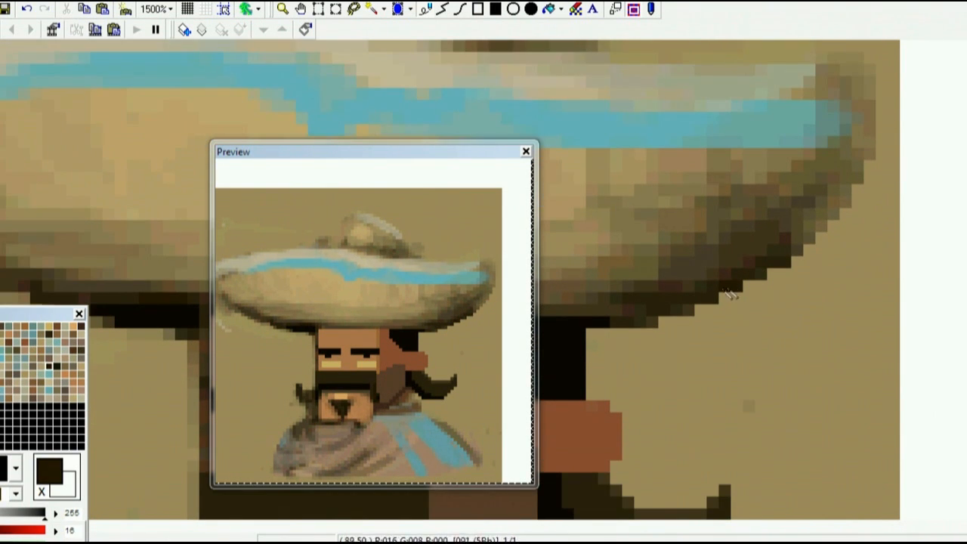
scroll(829, 287, up, 1)
mouse_move(829, 287)
mouse_down()
mouse_move(859, 242)
mouse_move(873, 136)
mouse_up()
mouse_move(381, 268)
mouse_down()
mouse_move(362, 324)
mouse_move(248, 292)
mouse_move(141, 233)
mouse_move(102, 185)
mouse_up()
right_click(299, 306)
key(ctrl+z)
mouse_move(281, 313)
mouse_down()
mouse_move(216, 283)
mouse_move(138, 265)
mouse_move(71, 203)
mouse_move(34, 113)
mouse_up()
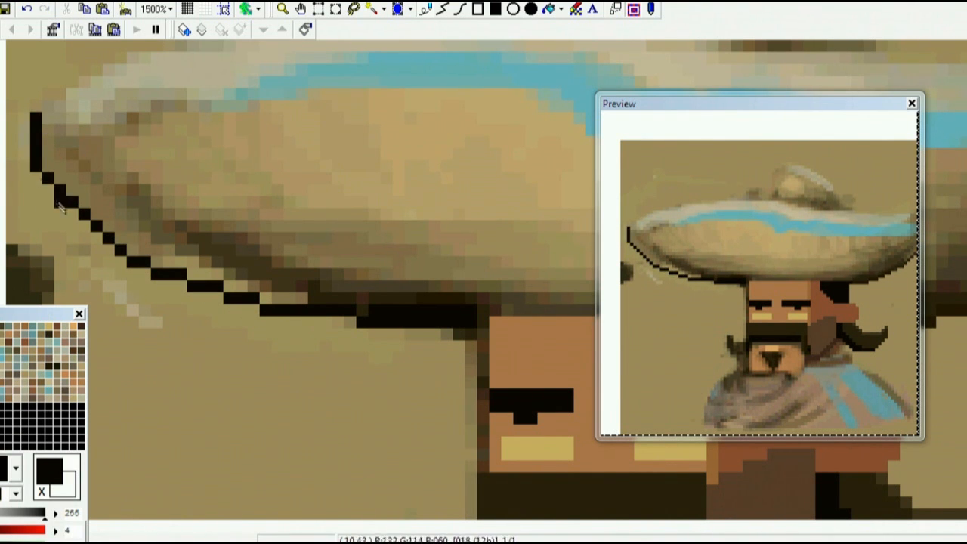
scroll(250, 268, down, 3)
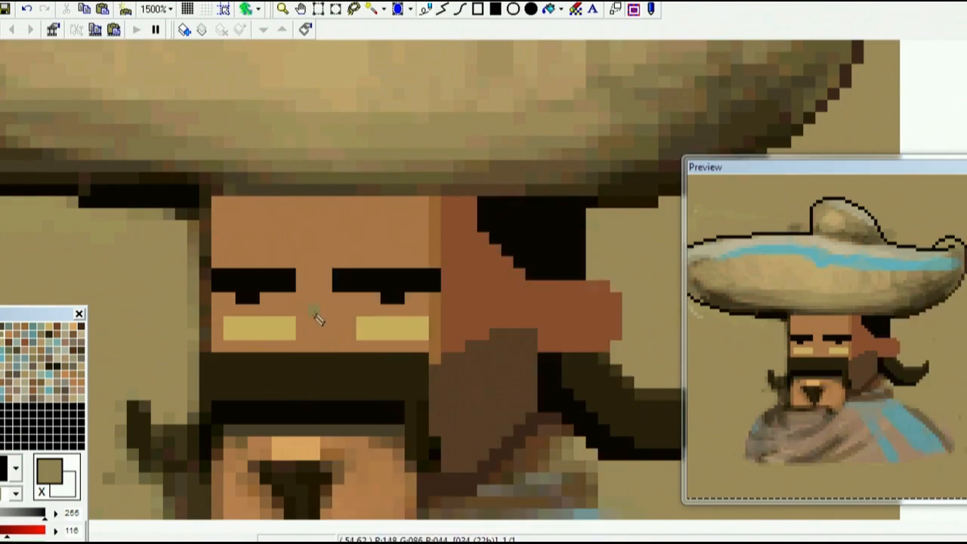
Step: Draw a dark brown edge down the outer side of the face, from the hat brim to the moustache
scroll(319, 320, up, 4)
drag(344, 132, 572, 172)
scroll(315, 263, down, 3)
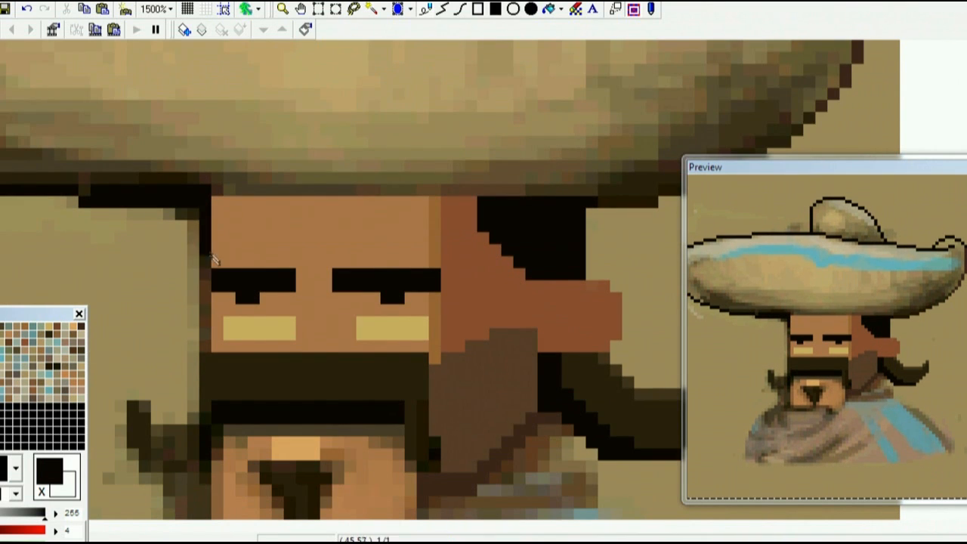
alt+click(196, 251)
alt+click(221, 253)
Step: Repaint the collar behind the neck in flat gray tones with a solid brown inner shadow
scroll(221, 253, down, 3)
alt+click(553, 362)
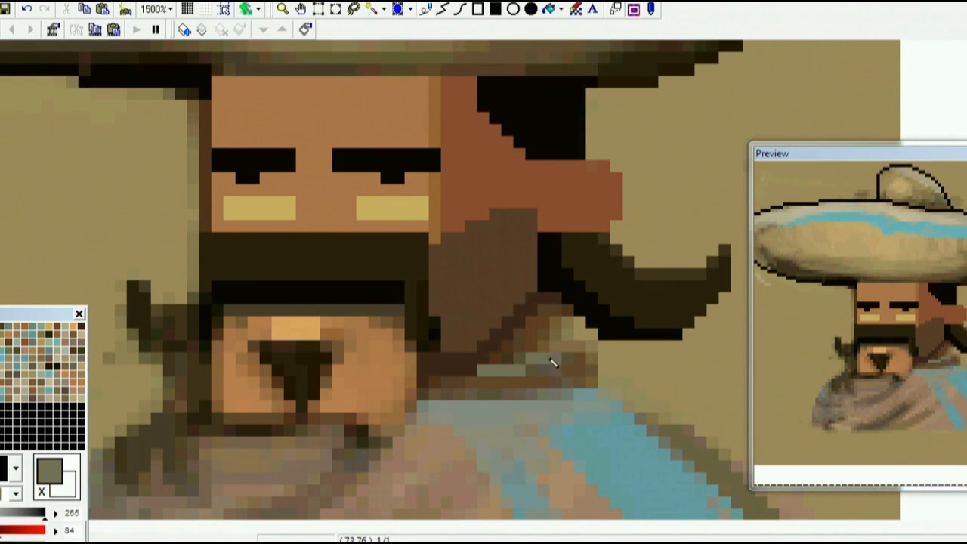
click(556, 323)
alt+click(568, 361)
mouse_move(551, 349)
mouse_down()
mouse_move(521, 355)
mouse_move(544, 336)
mouse_up()
alt+click(580, 412)
mouse_move(562, 373)
mouse_down()
mouse_move(529, 367)
mouse_move(572, 371)
mouse_move(484, 387)
mouse_up()
alt+click(537, 355)
alt+click(556, 374)
Step: Trim the collar's outer edge with the background colour and add a lighter gray-green line along its inner rim
alt+click(588, 374)
drag(589, 355, 590, 393)
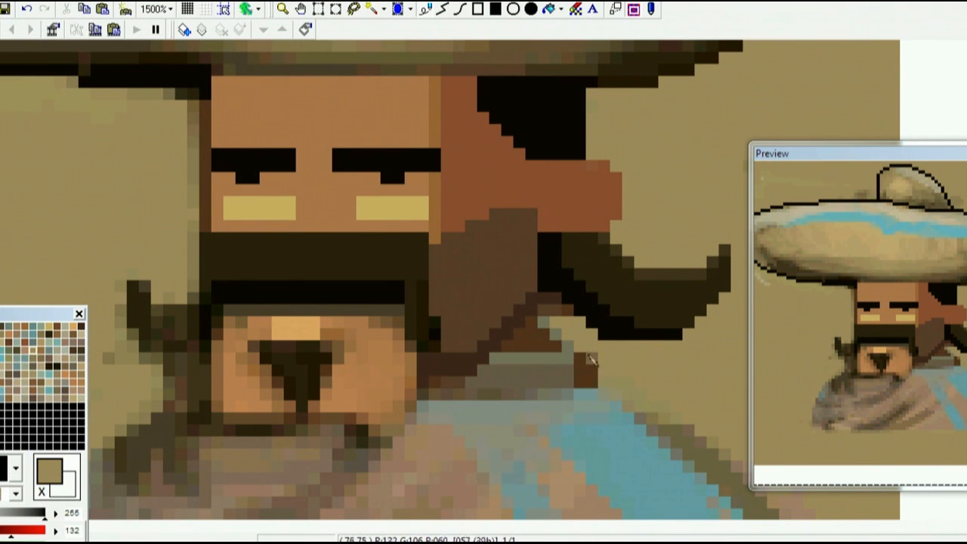
click(547, 336)
alt+click(545, 337)
drag(579, 355, 579, 385)
Step: Extend the neck shadow down beside the chin in solid dark brown
scroll(491, 318, down, 3)
alt+click(437, 311)
drag(435, 321, 431, 339)
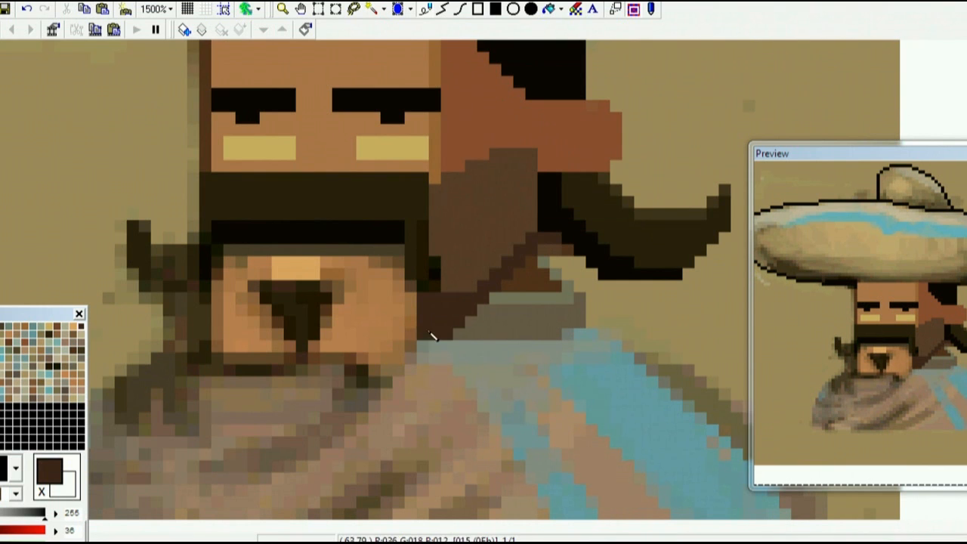
Step: Flatten the chin skin beside the goatee and redraw the goatee as a solid dark brown inverted triangle
scroll(268, 349, up, 3)
alt+click(346, 303)
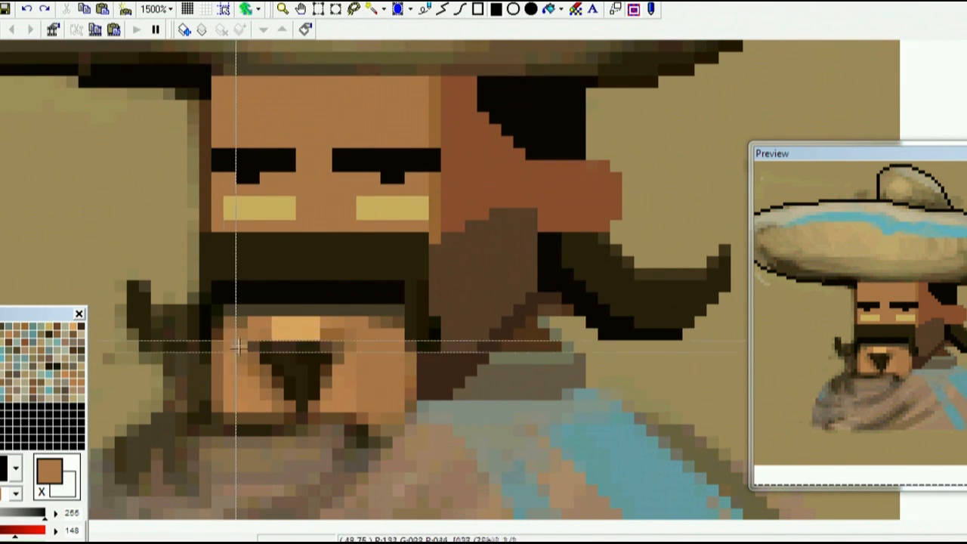
alt+click(307, 380)
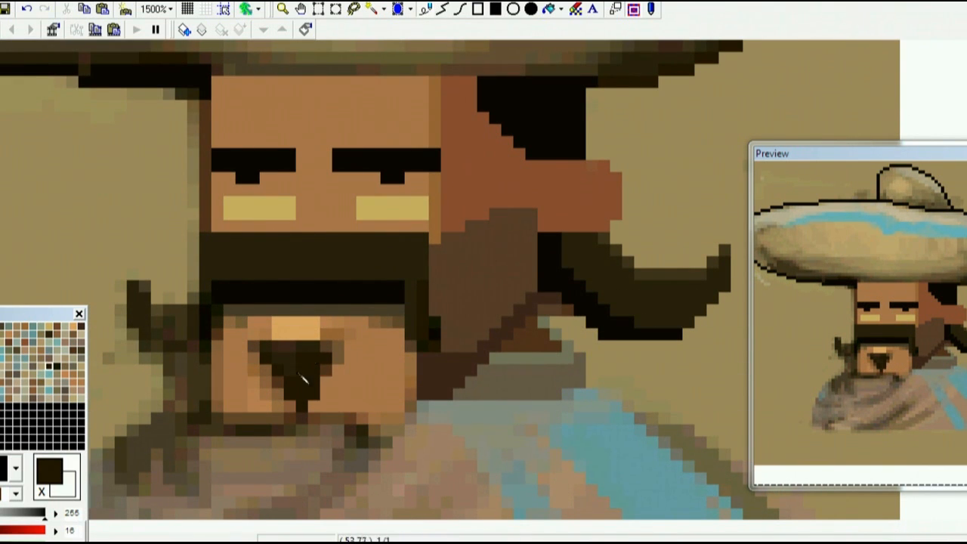
mouse_move(307, 380)
mouse_down()
mouse_move(294, 349)
mouse_move(329, 388)
mouse_move(275, 374)
mouse_move(371, 355)
mouse_move(399, 322)
mouse_up()
Step: Clean the blurry pixels around the goatee and in the chin's upper corners with flat skin colour
alt+click(360, 378)
right_click(389, 310)
right_click(379, 336)
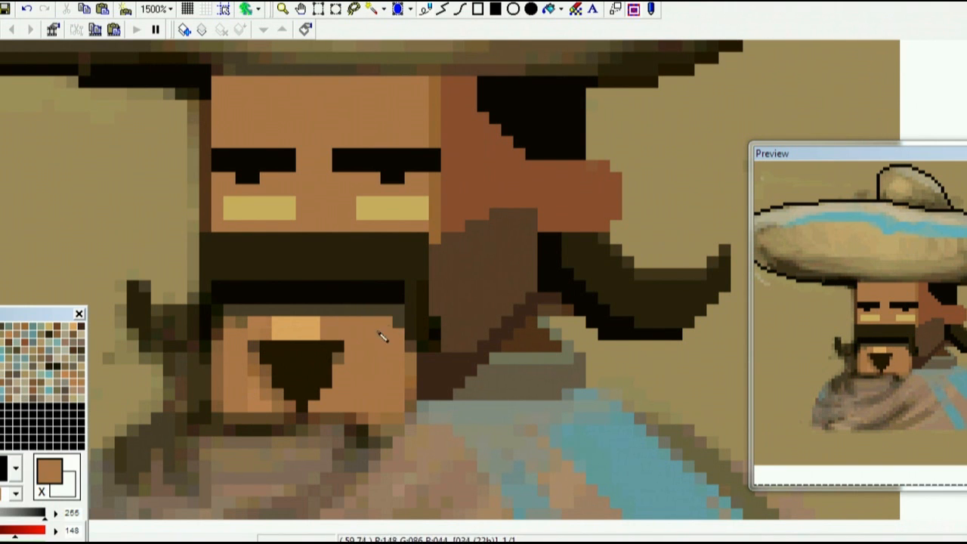
right_click(363, 310)
mouse_move(229, 322)
mouse_down()
mouse_move(241, 322)
mouse_move(229, 322)
mouse_up()
right_click(239, 333)
right_click(268, 350)
right_click(243, 356)
mouse_move(254, 358)
mouse_down()
mouse_move(283, 406)
mouse_move(255, 397)
mouse_up()
Step: Soften the goatee's upper corners and tips with lighter brown pixels
right_click(287, 359)
right_click(256, 347)
click(266, 346)
click(343, 367)
right_click(339, 359)
click(352, 348)
right_click(255, 347)
click(266, 359)
drag(352, 348, 339, 359)
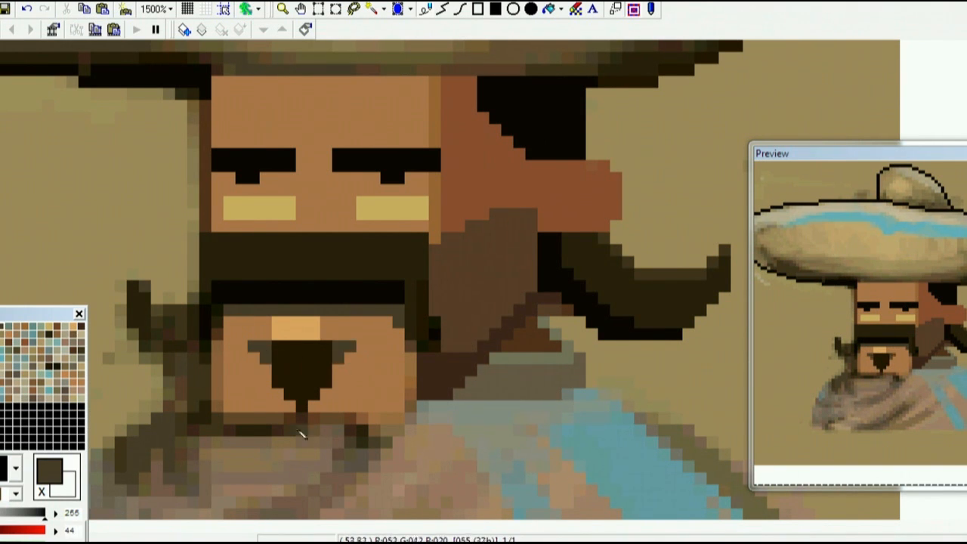
right_click(294, 367)
click(267, 347)
Step: Redraw the diagonal shadow line where the jaw meets the neck, using the brown jaw and neck tones
right_click(257, 381)
right_click(461, 304)
drag(531, 298, 484, 347)
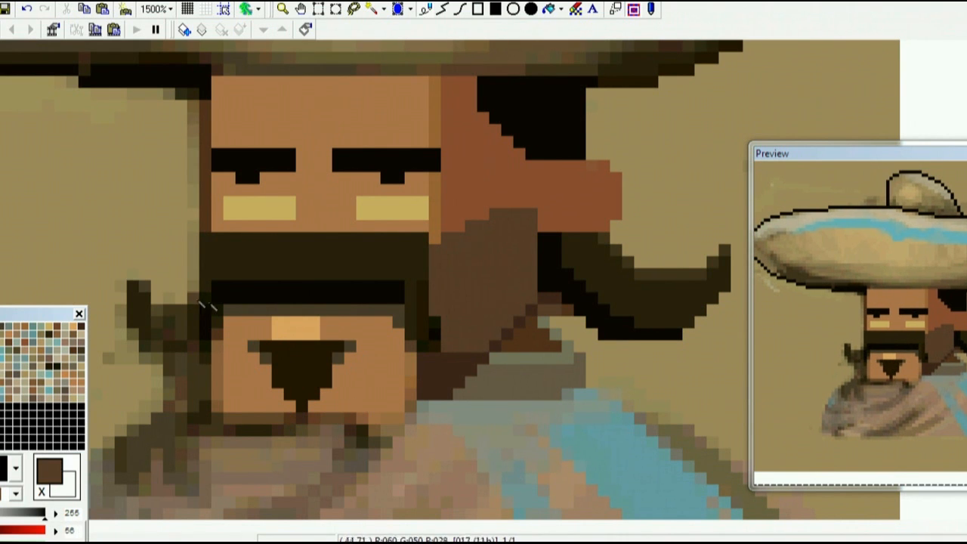
right_click(520, 324)
drag(532, 322, 496, 359)
right_click(521, 372)
Step: Draw a dark line under the chin and add a darker skin shade along its lower edge
right_click(321, 377)
mouse_move(218, 430)
mouse_down()
mouse_move(394, 435)
mouse_move(360, 420)
mouse_move(395, 419)
mouse_move(229, 418)
mouse_up()
right_click(435, 231)
right_click(346, 418)
right_click(394, 419)
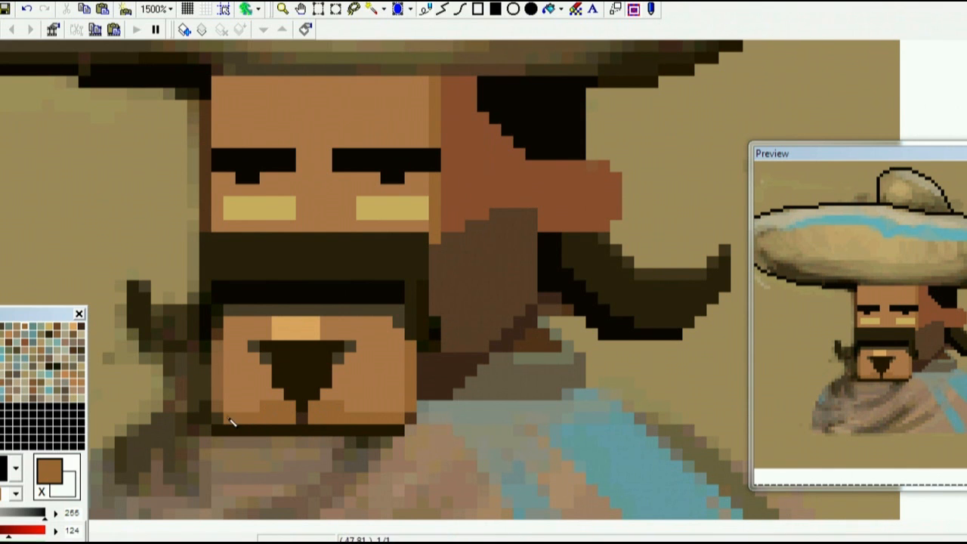
Step: Shade the chin's outer side with darker skin and square off the upper chin corners against the moustache in dark pixels
right_click(190, 415)
right_click(229, 418)
drag(218, 337, 218, 407)
right_click(259, 343)
click(218, 311)
right_click(402, 310)
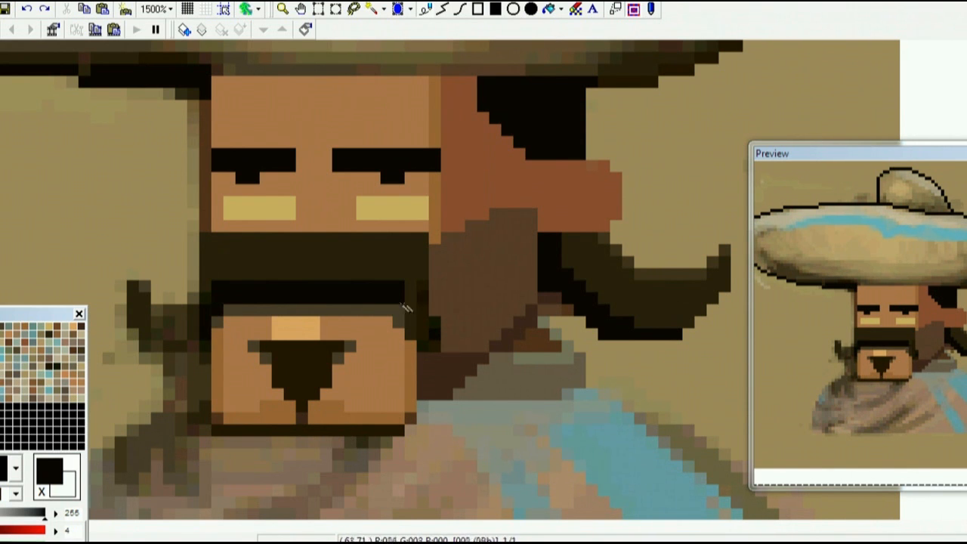
click(401, 308)
Step: Straighten the poncho's top edge below the collar and extend the wide blue stripe along it
scroll(572, 314, up, 3)
scroll(563, 333, down, 4)
right_click(555, 361)
click(423, 346)
right_click(498, 334)
right_click(552, 346)
click(568, 334)
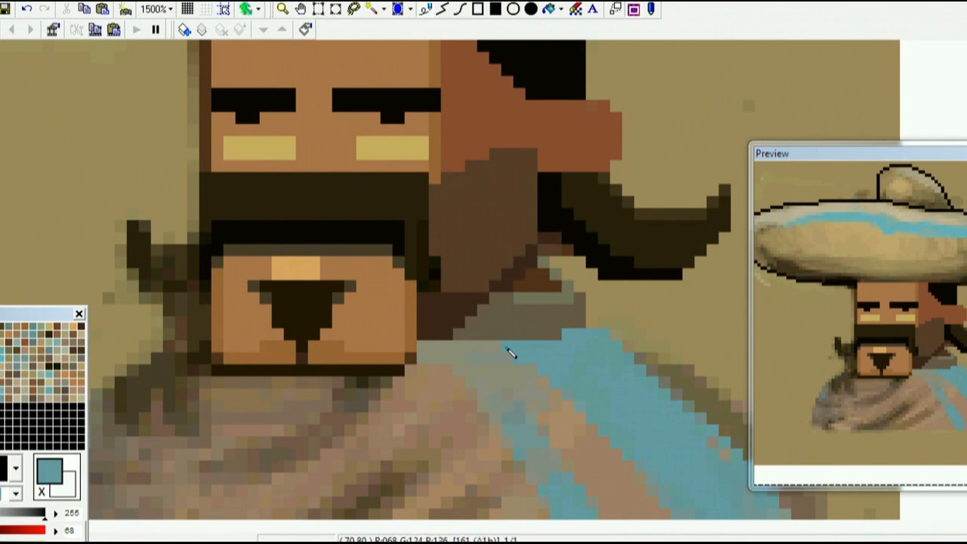
Step: Clean the upper shoulder edge of the poncho, start a gray border along it, and move the Preview window aside
right_click(647, 362)
right_click(642, 357)
drag(628, 346, 593, 334)
right_click(671, 342)
drag(847, 154, 818, 58)
right_click(656, 344)
click(662, 359)
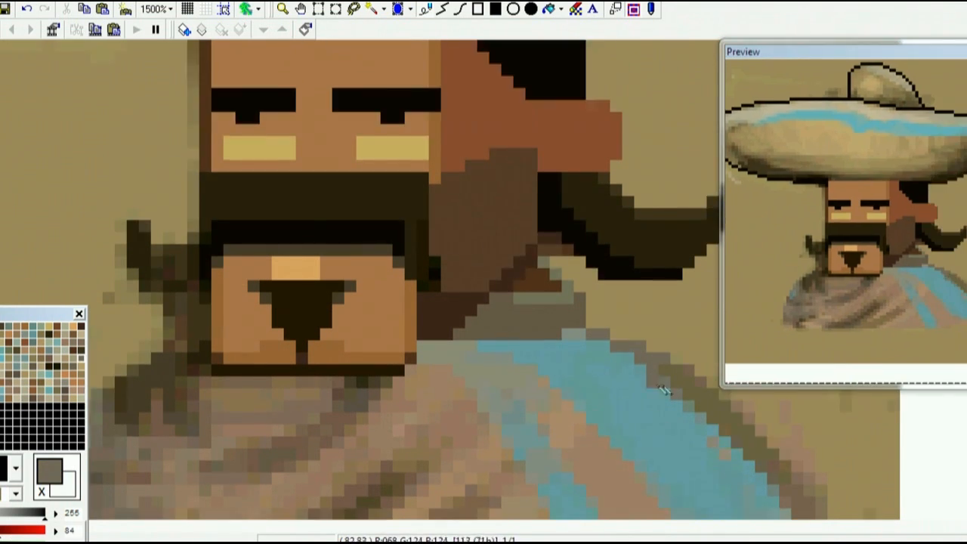
Step: Continue the gray stepped border down the poncho's outer shoulder edge to the hem
right_click(805, 447)
scroll(802, 444, up, 1)
right_click(705, 436)
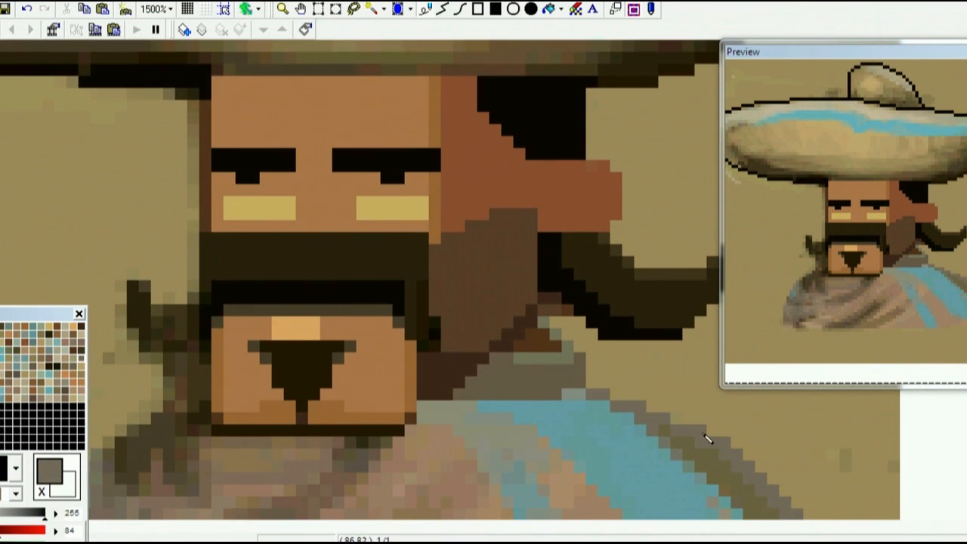
scroll(708, 438, down, 2)
drag(832, 455, 832, 467)
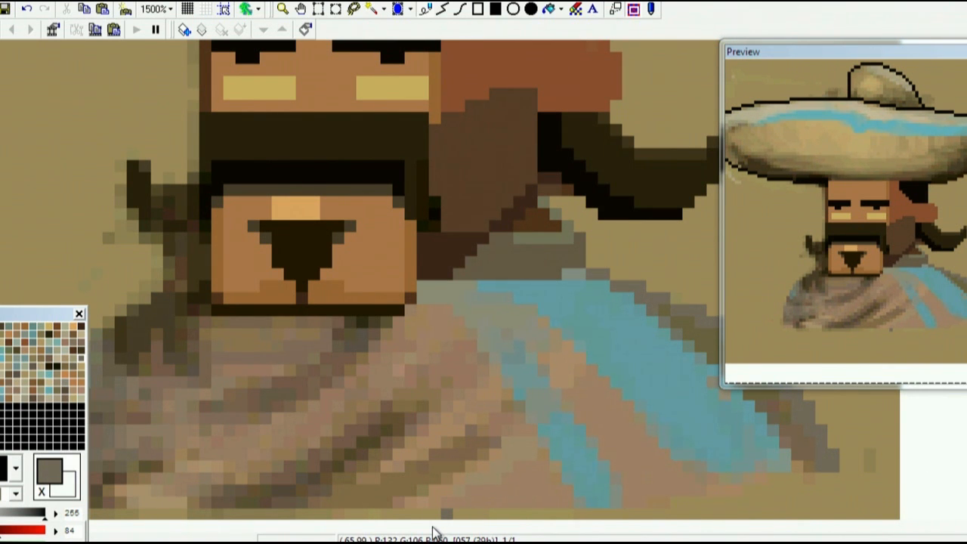
Step: Sharpen the upper part of the narrow blue stripe and fill the area above it with flat gray-green
right_click(597, 329)
drag(510, 373, 542, 379)
right_click(522, 311)
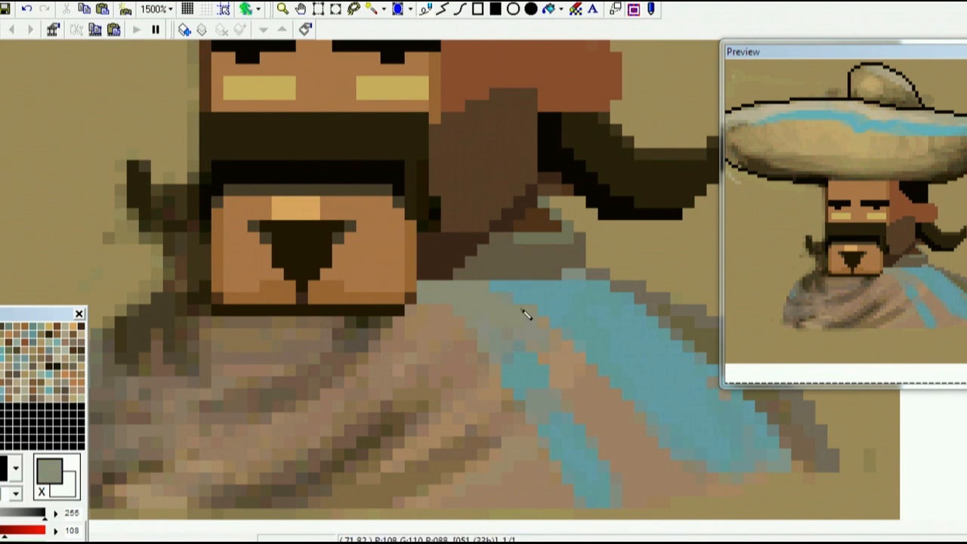
mouse_move(521, 311)
mouse_down()
mouse_move(506, 356)
mouse_move(464, 318)
mouse_move(420, 304)
mouse_move(543, 348)
mouse_up()
right_click(523, 367)
click(531, 347)
Step: Flatten the tan cloth between the two blue stripes and define the lower part of the narrow stripe in teal
right_click(563, 354)
right_click(617, 412)
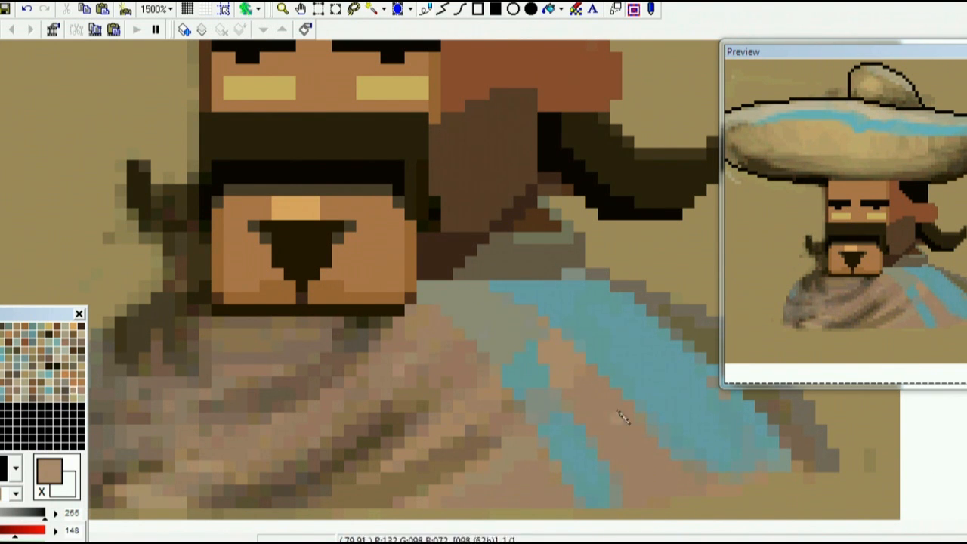
click(569, 383)
right_click(499, 325)
drag(534, 412, 551, 404)
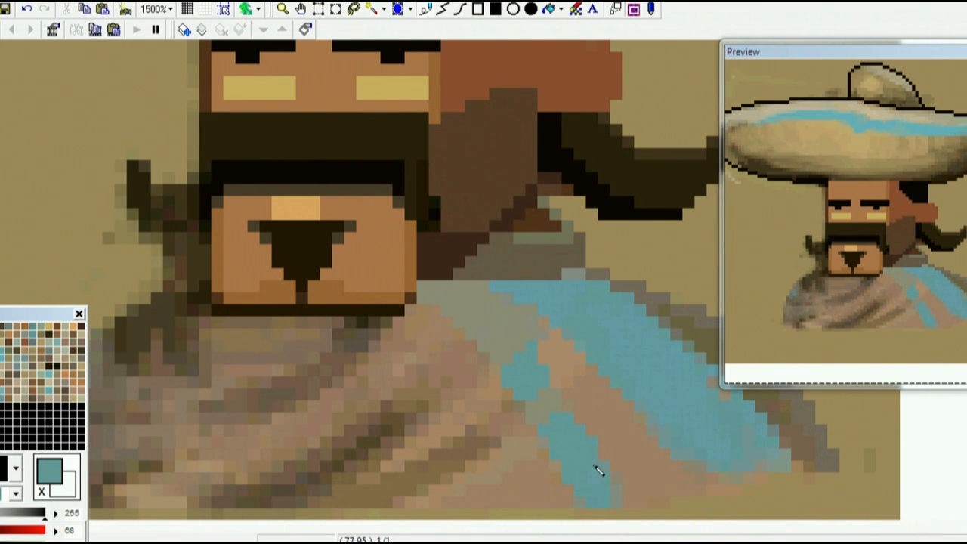
Step: Fill the wide stripe with solid blue down to a squared lower end, and reposition the Preview window
right_click(627, 355)
drag(591, 350, 703, 477)
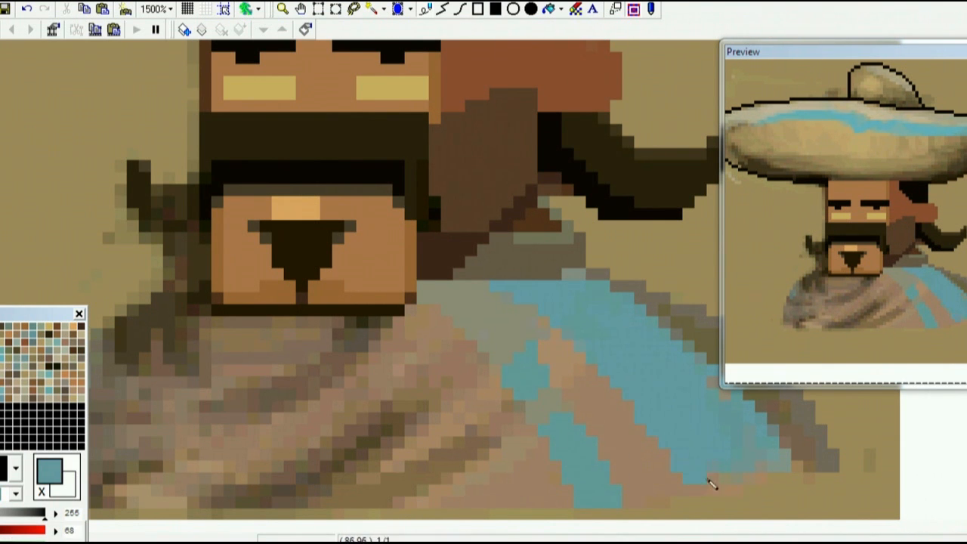
drag(802, 53, 768, 108)
scroll(839, 287, down, 1)
drag(822, 445, 822, 361)
scroll(831, 264, up, 1)
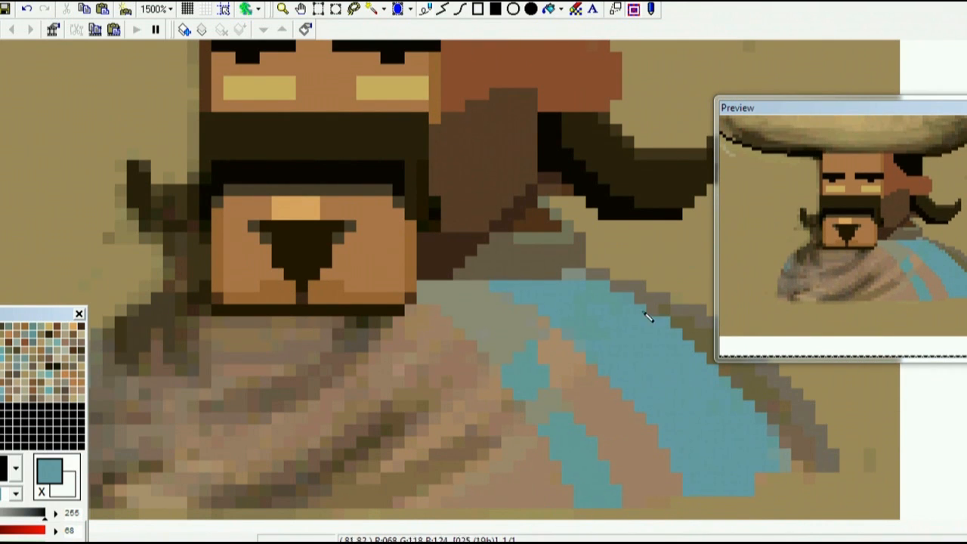
Step: Fill the band beside the wide blue stripe with flat olive and widen the gray border at the poncho's lower corner
right_click(778, 415)
mouse_move(771, 432)
mouse_down()
mouse_move(786, 458)
mouse_move(810, 464)
mouse_up()
scroll(734, 438, up, 1)
scroll(734, 424, down, 1)
right_click(809, 408)
drag(819, 419, 834, 451)
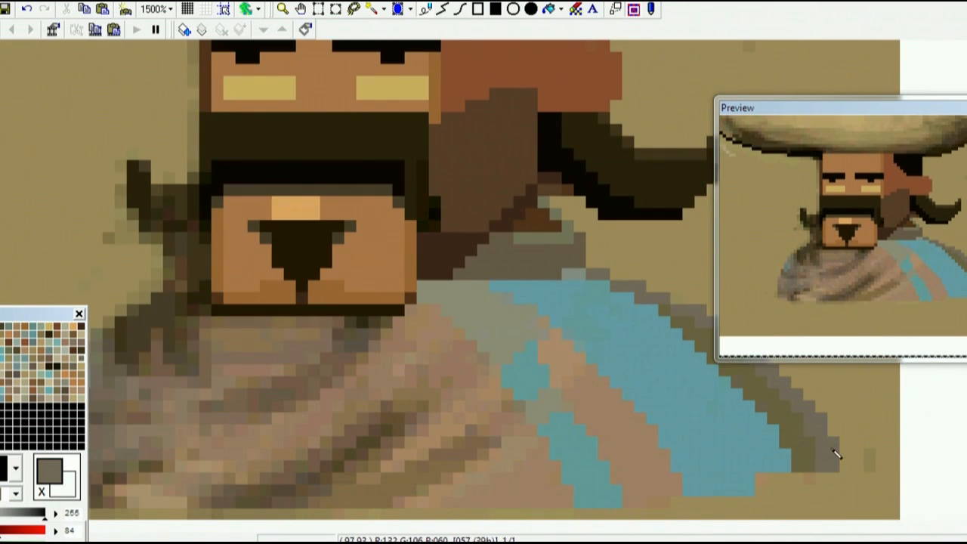
Step: Recolour the line beneath the chin in a softer dark brown on both sides of the goatee tip
right_click(392, 323)
mouse_move(386, 318)
mouse_down()
mouse_move(310, 298)
mouse_move(276, 335)
mouse_up()
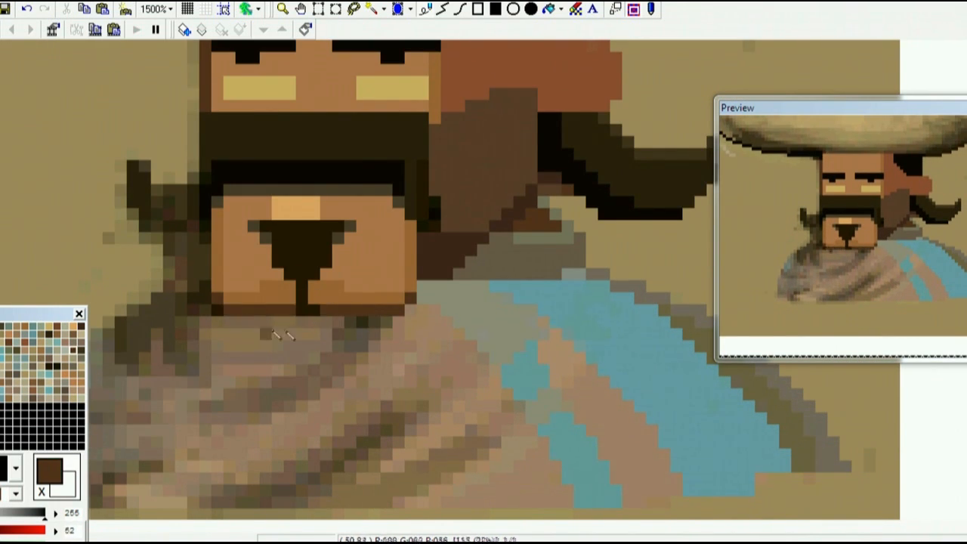
Step: Extend the narrow stripe in teal across the top of the poncho to the chin, around the gray-green patch
right_click(582, 391)
scroll(523, 428, up, 1)
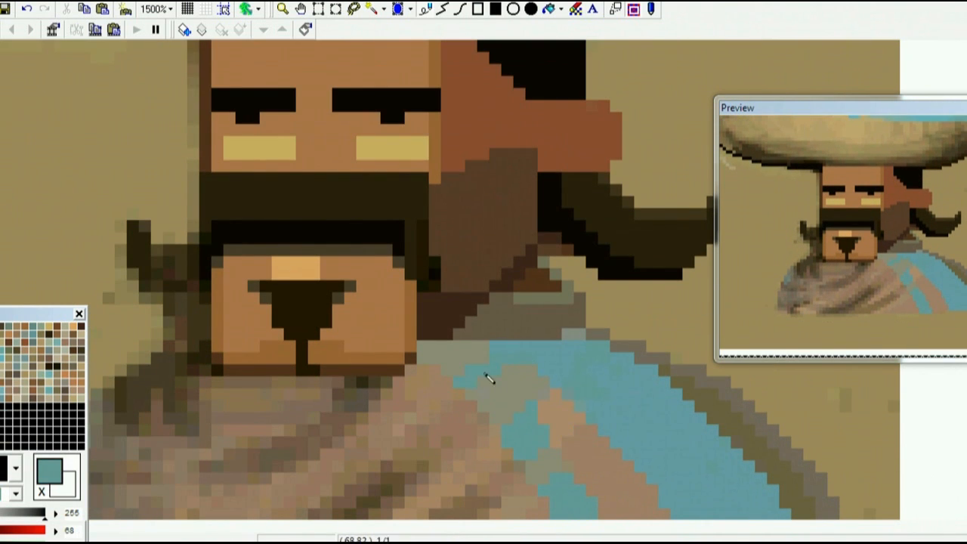
right_click(438, 346)
click(495, 357)
right_click(524, 365)
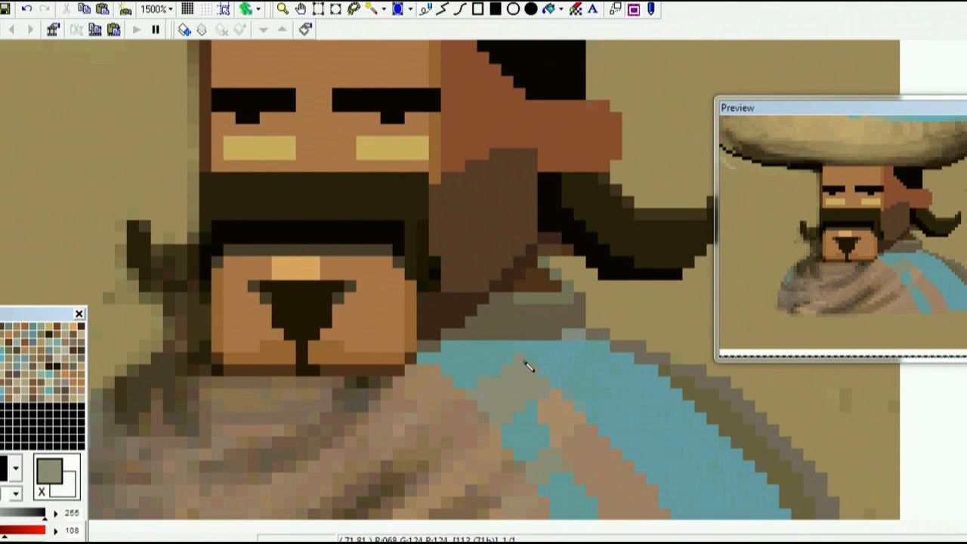
Step: Paint lighter tan patches on the cloth between the two blue stripes
scroll(524, 365, down, 1)
right_click(596, 426)
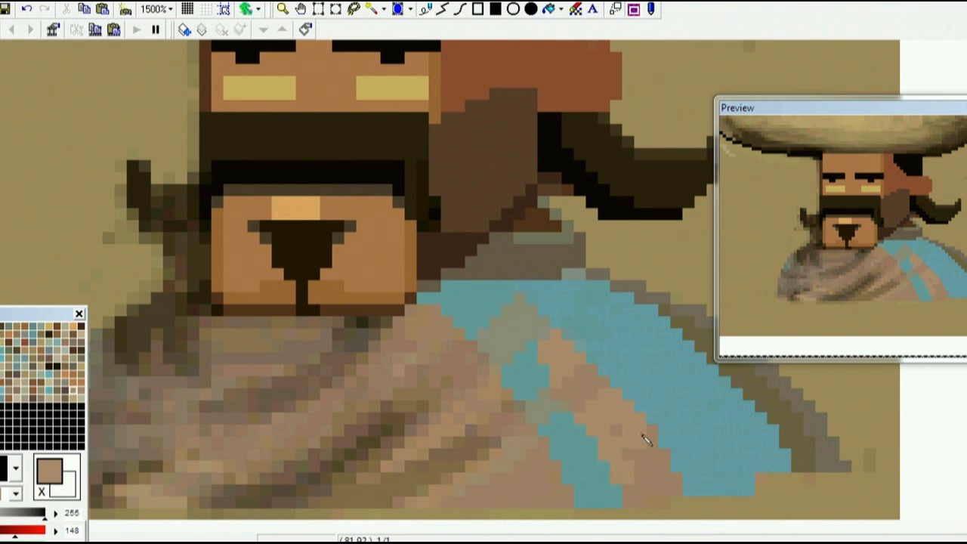
right_click(642, 445)
click(809, 309)
Step: Square off the moustache curl on the far side of the face and clean the background around and below it
right_click(278, 235)
scroll(277, 235, down, 7)
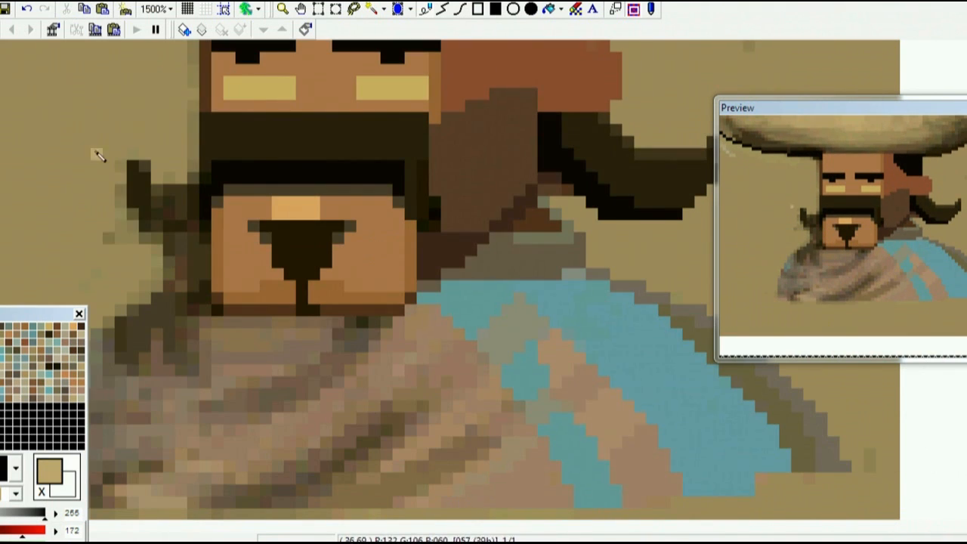
right_click(144, 226)
scroll(146, 276, up, 1)
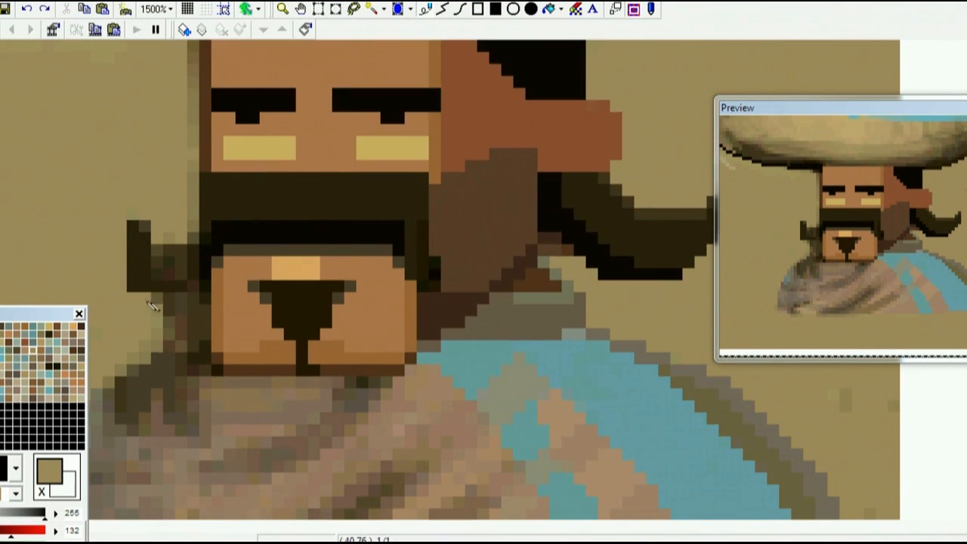
scroll(145, 249, down, 2)
scroll(120, 200, down, 1)
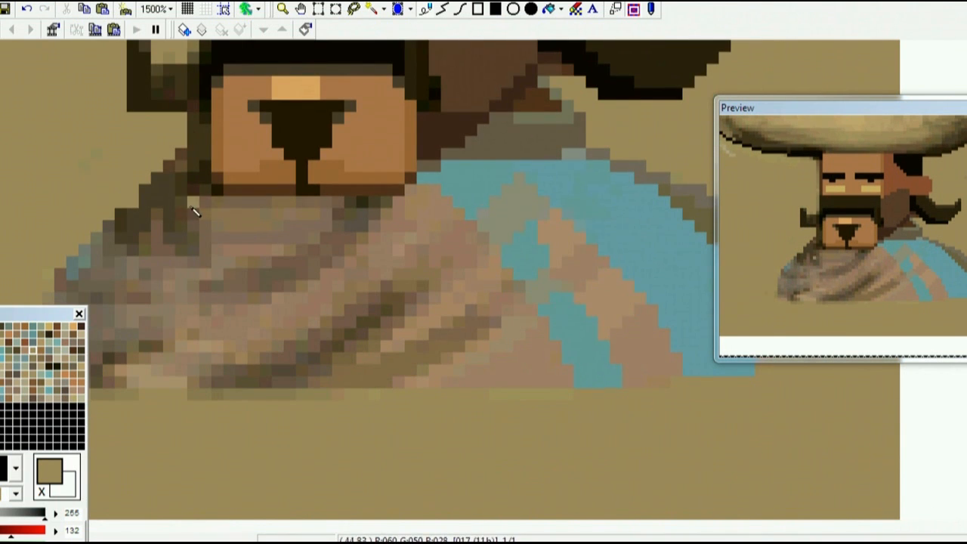
Step: Paint a blue-gray edge down the poncho's far shoulder and clean the background outside it
scroll(161, 237, up, 3)
right_click(572, 400)
right_click(550, 389)
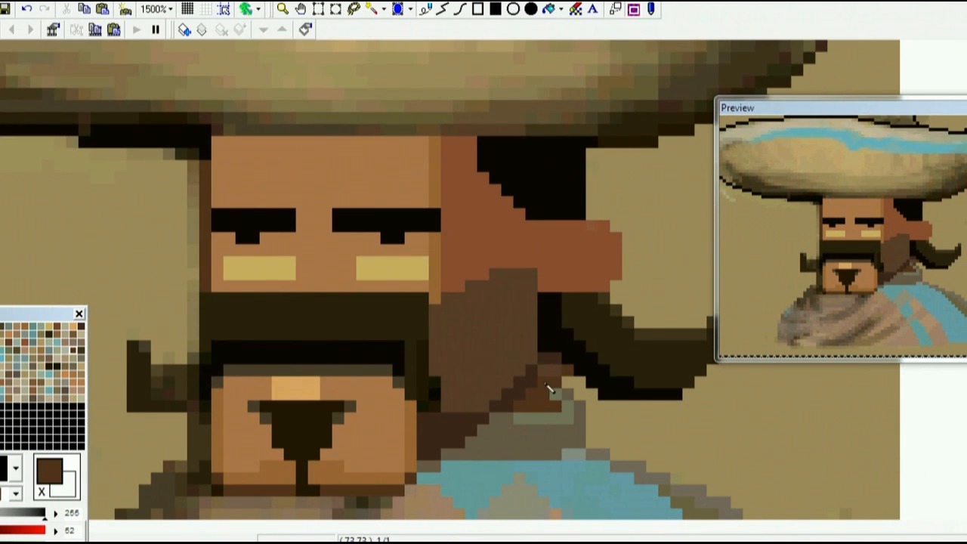
scroll(303, 304, down, 4)
right_click(87, 326)
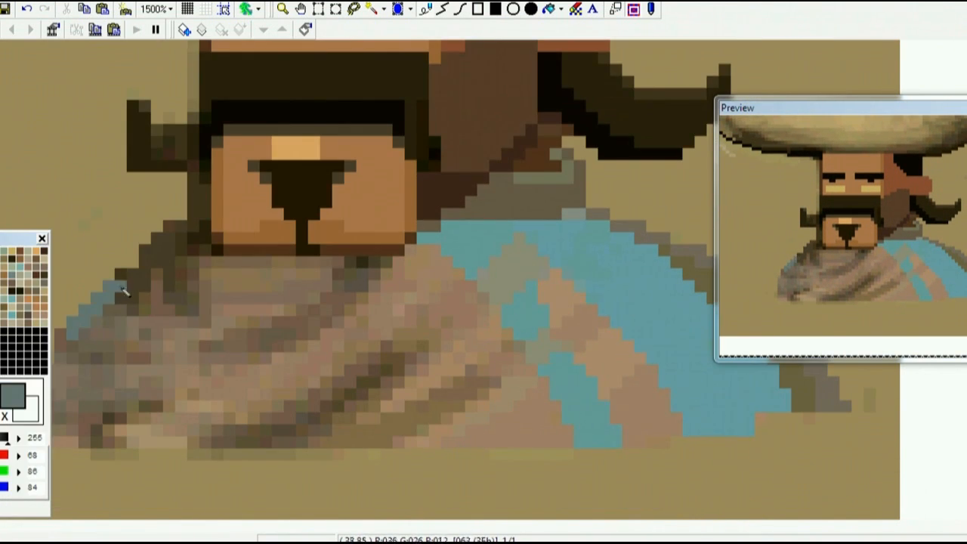
scroll(125, 332, down, 2)
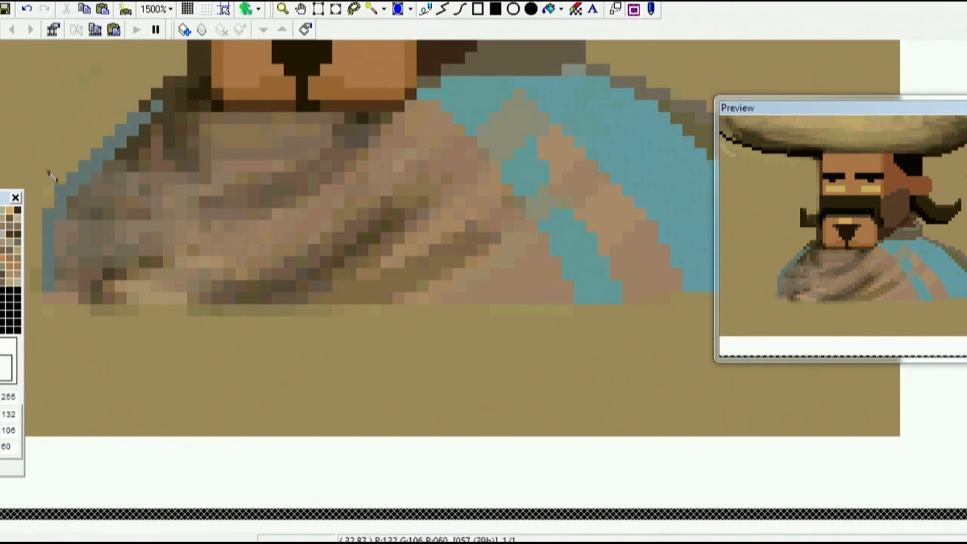
Step: Draw a black line along the base of the hat's crown where it meets the brim
scroll(139, 237, up, 4)
right_click(138, 237)
drag(138, 237, 176, 293)
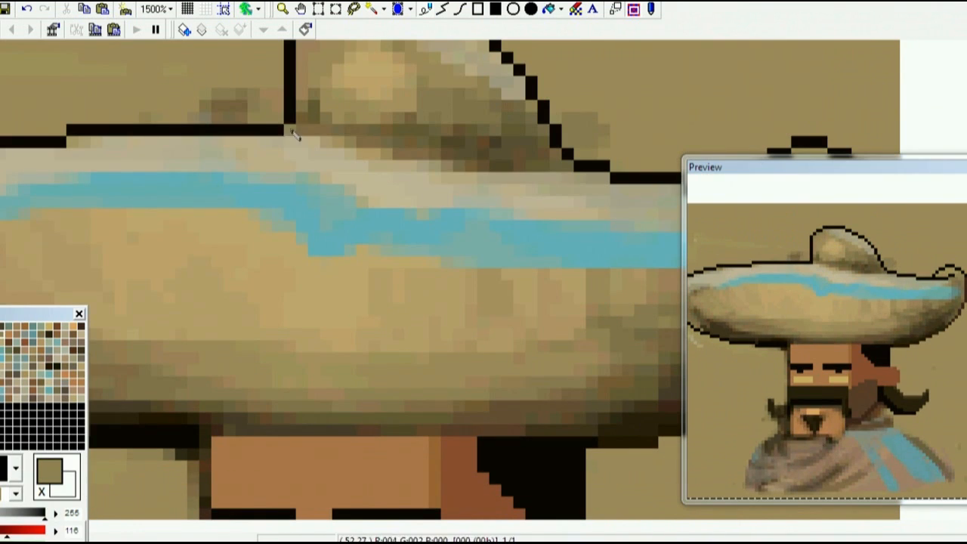
drag(295, 133, 569, 176)
scroll(209, 272, down, 3)
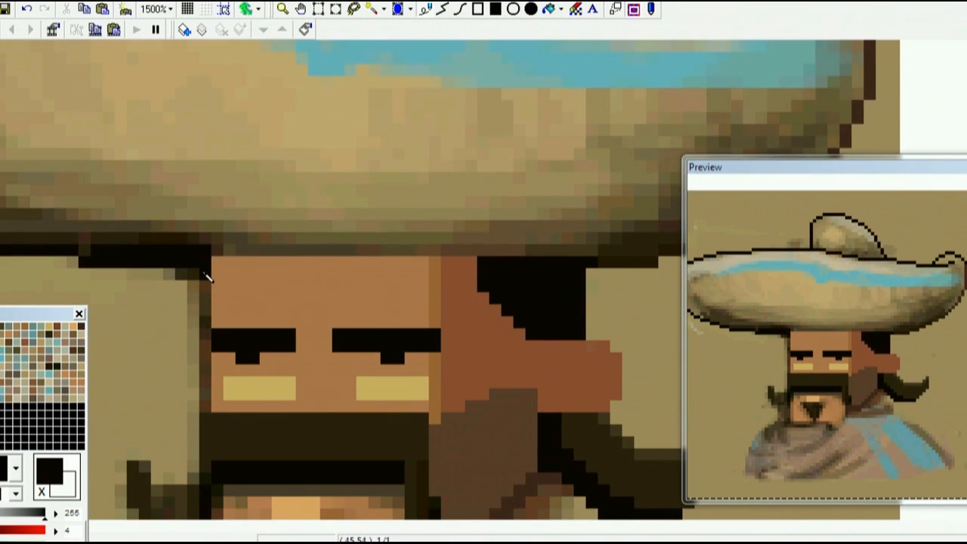
drag(198, 274, 212, 211)
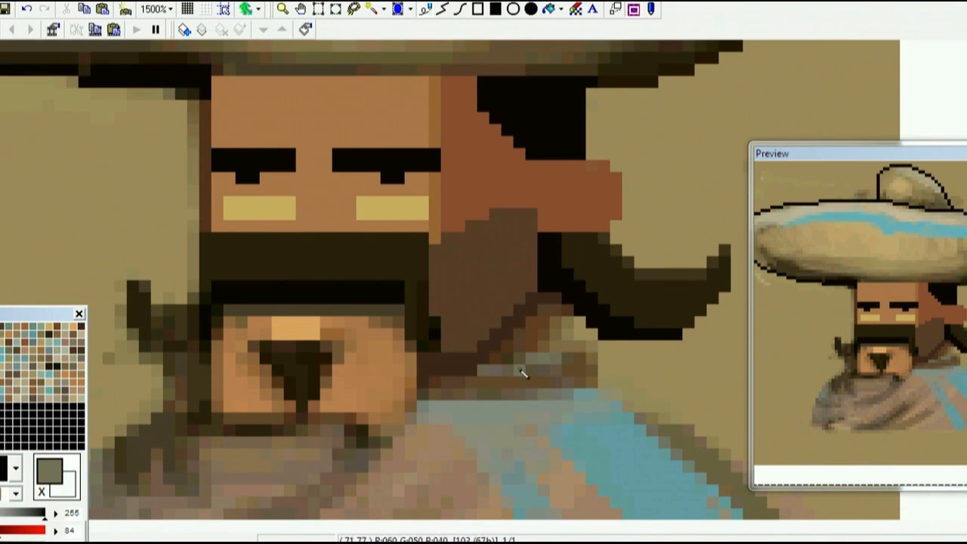
Step: Paint the collar behind the neck in flat gray-green and darker gray bands with a brown patch beneath the hair
right_click(575, 333)
right_click(503, 363)
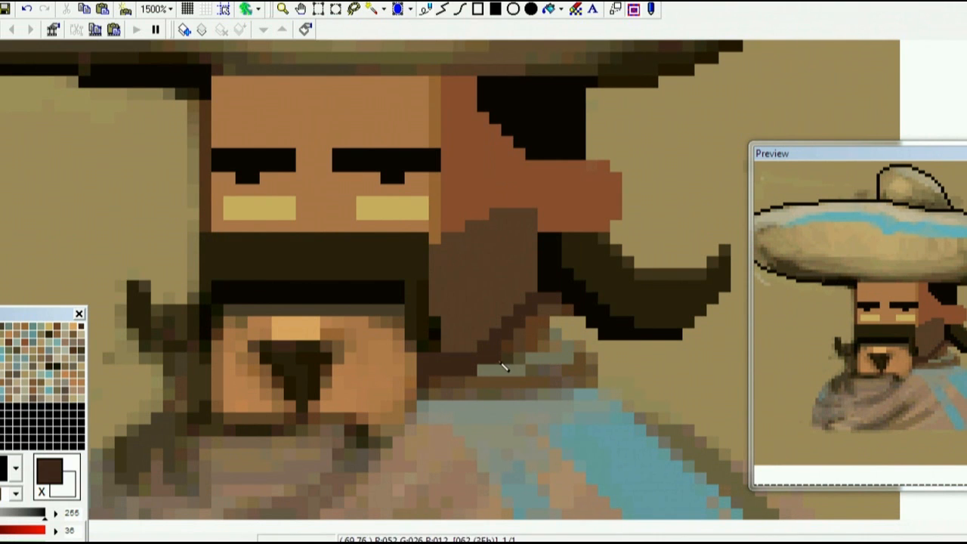
mouse_move(529, 348)
mouse_down()
mouse_move(548, 332)
mouse_move(553, 355)
mouse_move(512, 345)
mouse_up()
right_click(529, 369)
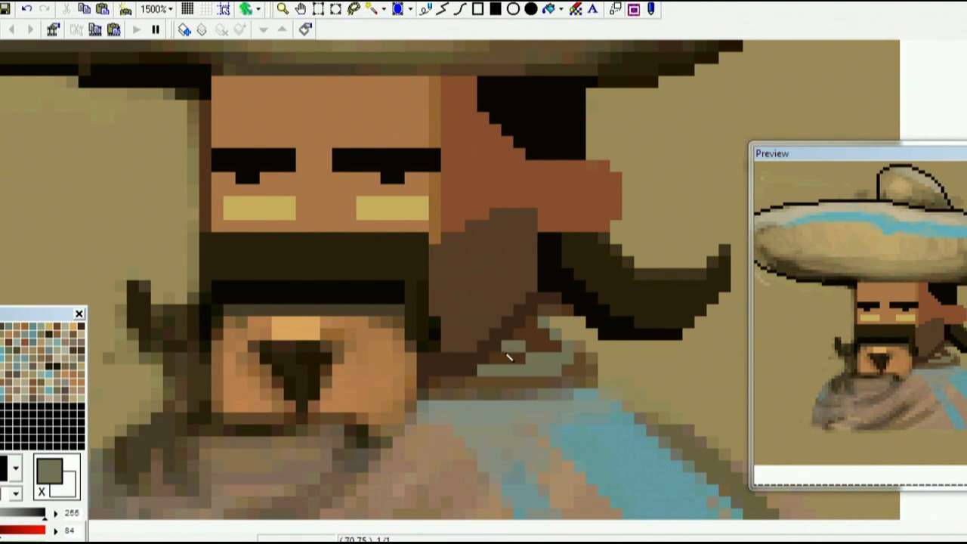
drag(509, 391, 485, 387)
right_click(589, 351)
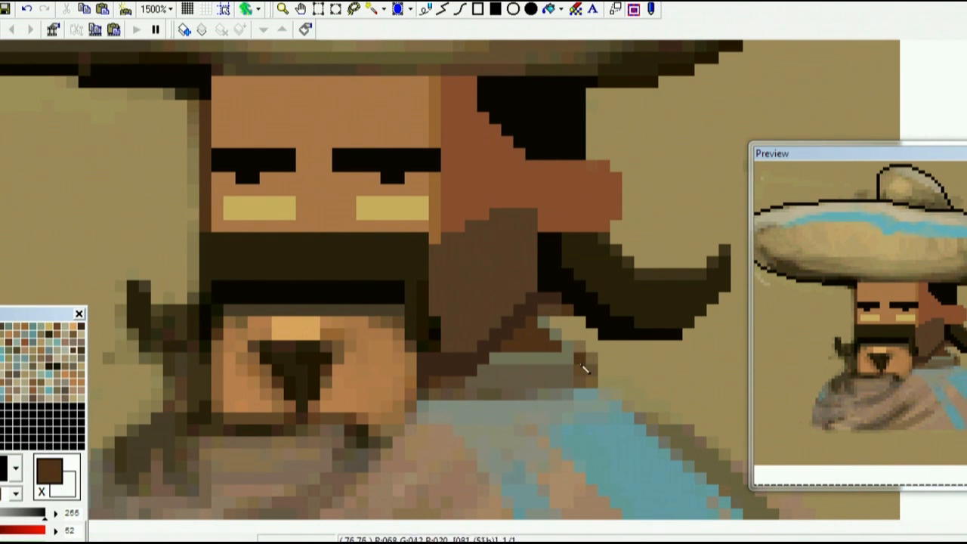
Step: Square off the collar's outer end against the background and fill the neck shadow under the jaw in dark brown
right_click(584, 376)
right_click(586, 370)
right_click(563, 382)
scroll(563, 333, down, 2)
right_click(454, 325)
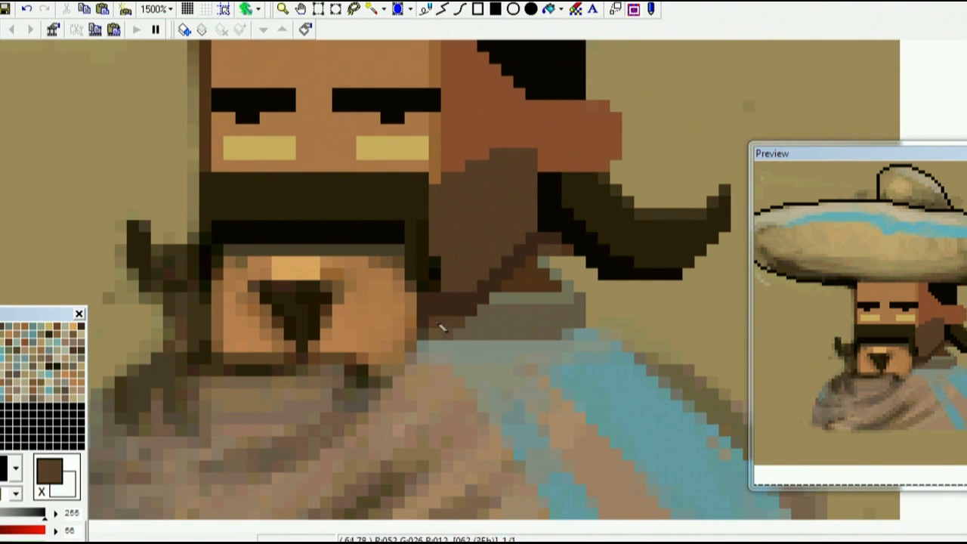
drag(454, 331, 425, 333)
scroll(439, 325, up, 2)
Step: Flatten the chin skin beside the goatee in tan and reshape the goatee as a solid dark brown wedge
drag(411, 420, 370, 359)
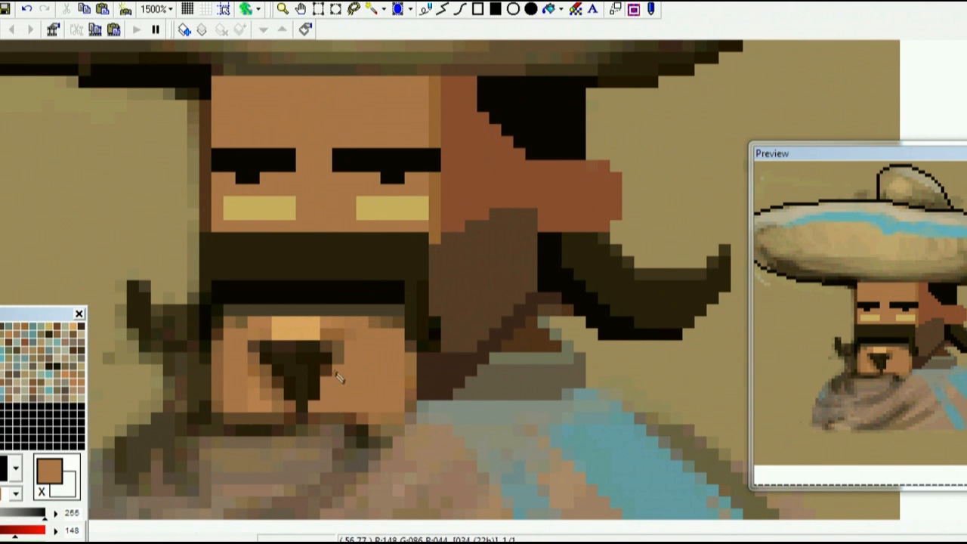
right_click(298, 381)
drag(272, 346, 274, 352)
drag(332, 346, 281, 384)
right_click(302, 333)
click(330, 338)
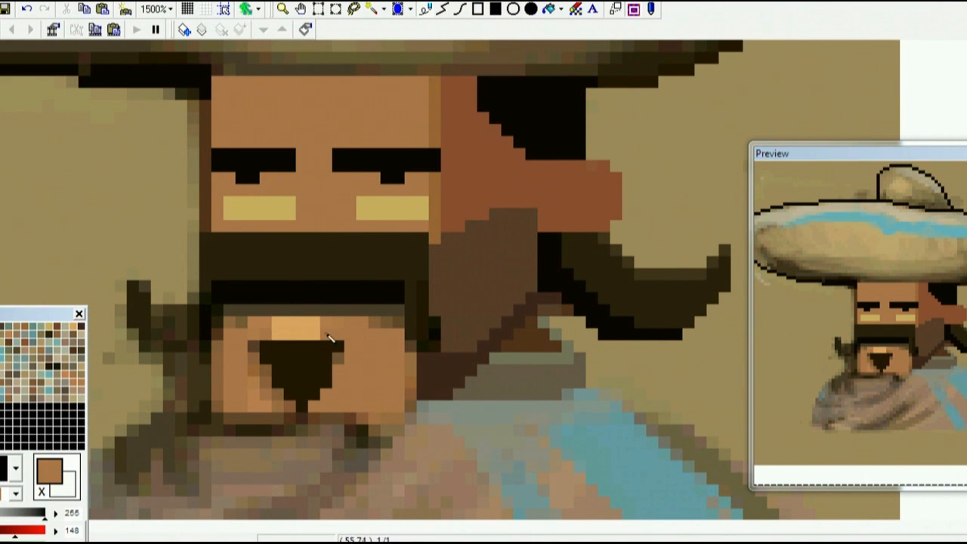
Step: Flatten the chin skin on the goatee's far side and soften the goatee's upper corners with gray-brown pixels
right_click(286, 361)
right_click(242, 378)
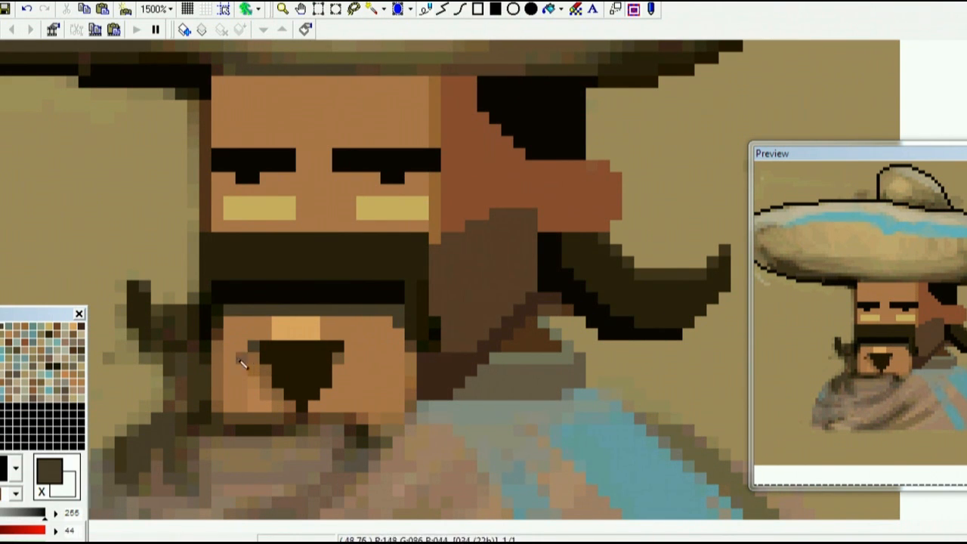
drag(253, 359, 259, 400)
right_click(254, 345)
click(254, 346)
right_click(339, 359)
click(350, 347)
right_click(256, 347)
click(266, 357)
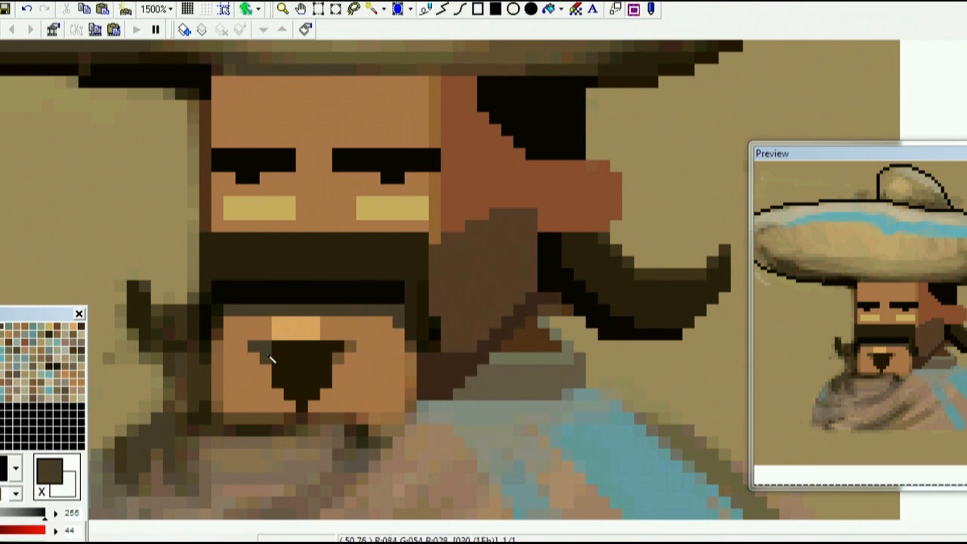
drag(350, 347, 339, 358)
right_click(278, 351)
click(266, 347)
Step: Extend the brown jaw over the dark neck line and tidy the pixels where the neck meets the collar
right_click(285, 404)
right_click(521, 294)
mouse_move(531, 299)
mouse_down()
mouse_move(485, 347)
mouse_move(530, 323)
mouse_up()
right_click(495, 346)
right_click(496, 377)
Step: Draw a straight dark line under the chin and shade the chin's lower corners and sides in darker tan
right_click(316, 406)
mouse_move(219, 429)
mouse_down()
mouse_move(395, 431)
mouse_move(339, 414)
mouse_move(229, 418)
mouse_up()
right_click(463, 311)
right_click(349, 418)
click(411, 418)
right_click(410, 406)
click(216, 418)
right_click(217, 334)
right_click(272, 361)
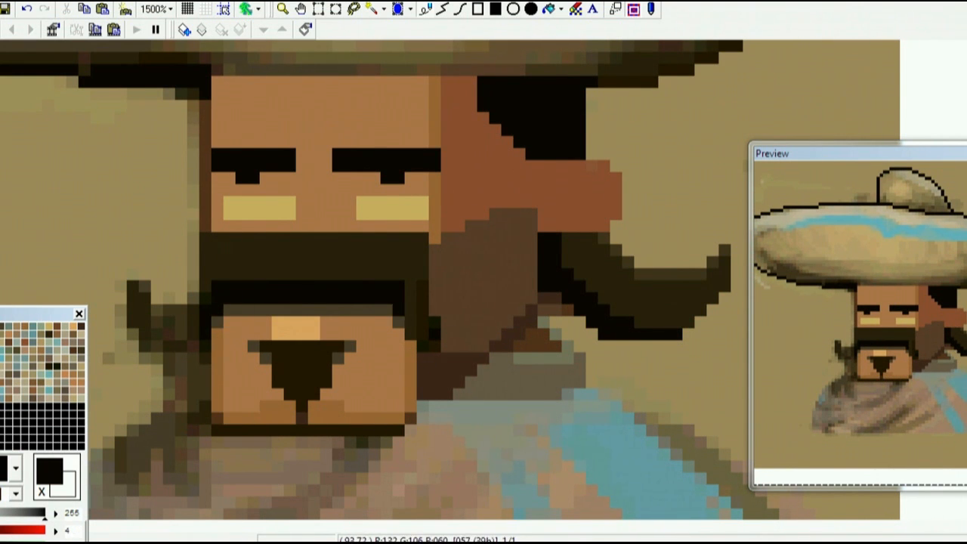
Step: Flatten the wide blue stripe on the poncho, edge the shoulder in gray-brown and clean the background beside it
scroll(540, 346, down, 1)
right_click(539, 345)
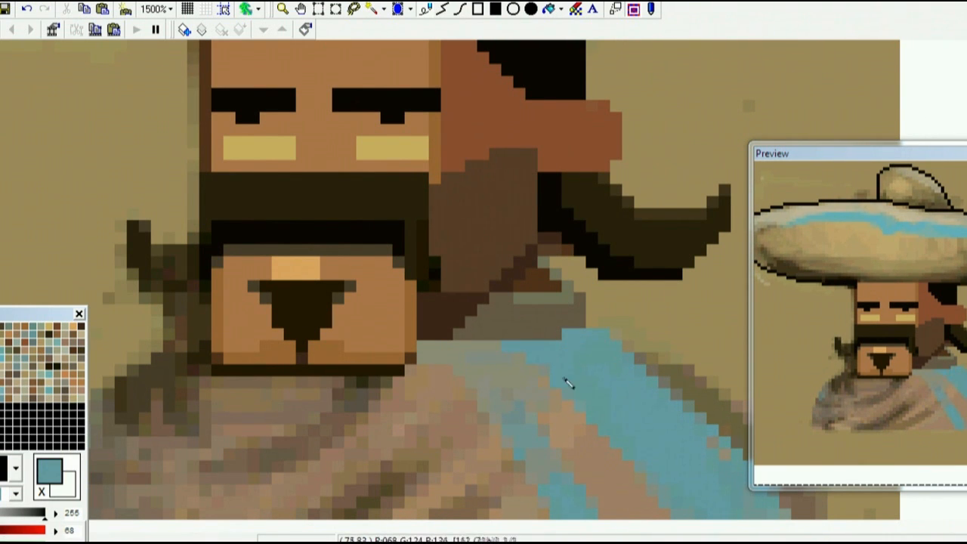
right_click(627, 349)
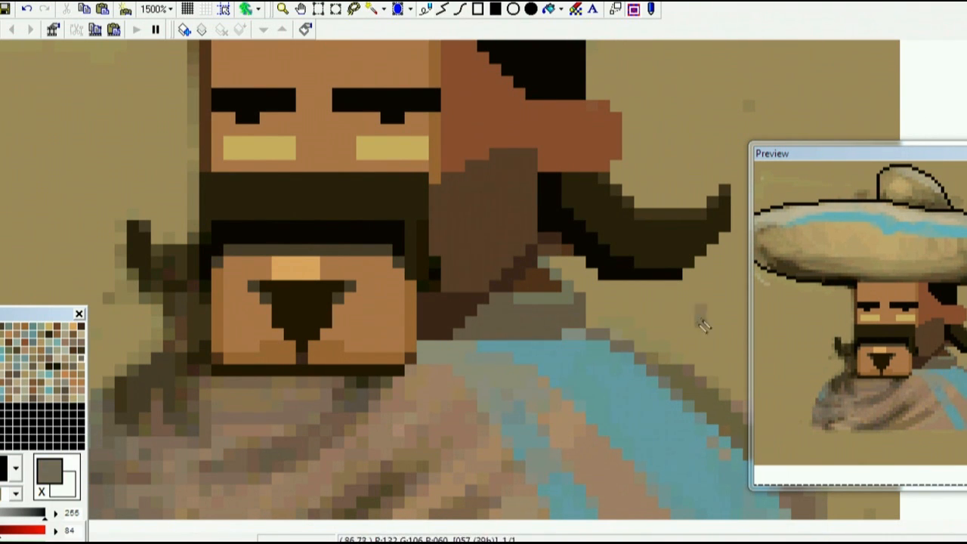
right_click(701, 320)
right_click(634, 349)
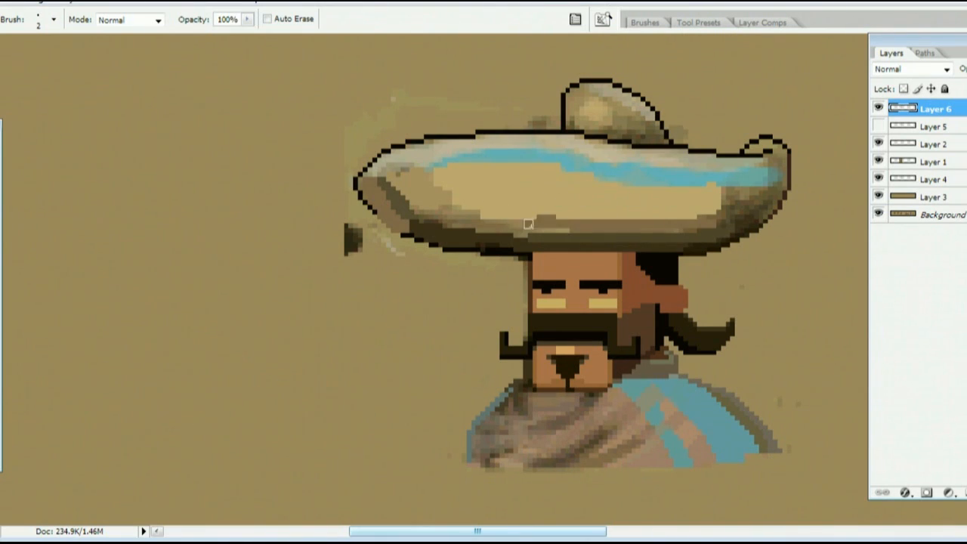
Step: In Photoshop, try blocky tan and brown shading along the lower edge and near end of the hat brim on Layer 6
drag(444, 215, 555, 218)
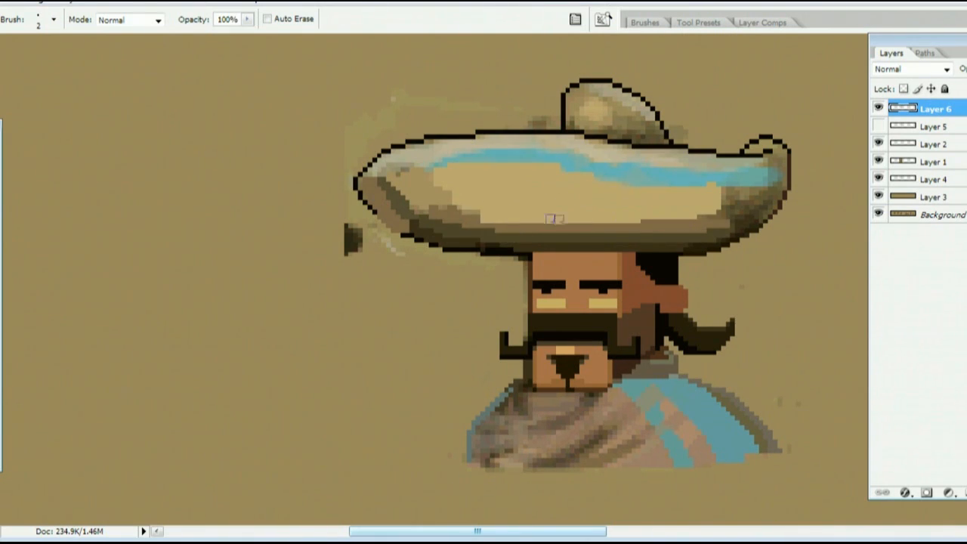
mouse_move(759, 206)
mouse_down()
mouse_move(723, 199)
mouse_move(705, 227)
mouse_move(670, 233)
mouse_up()
drag(776, 173, 714, 228)
key(Tab)
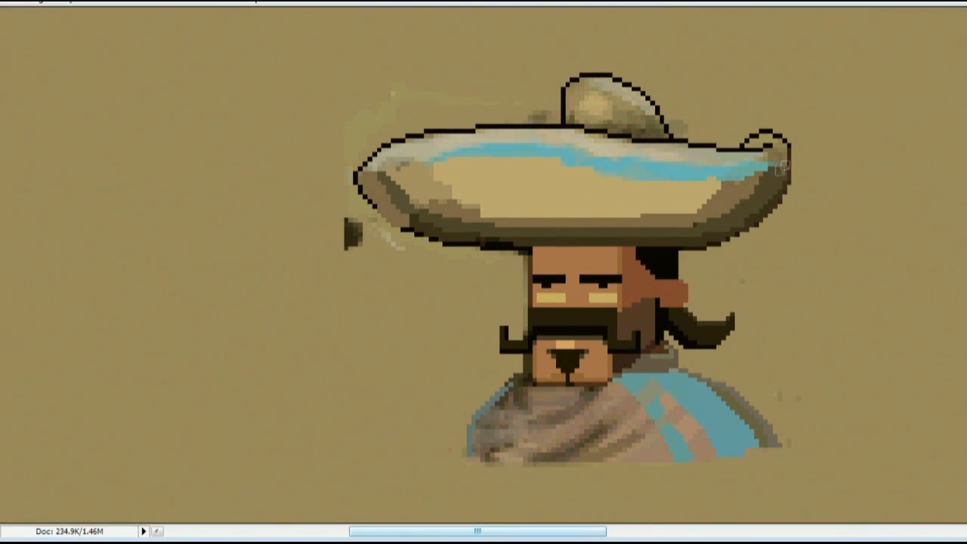
key(ctrl+minus)
key(Tab)
Step: Hide Layer 6, add a new layer and set the pencil's opacity to Pen Pressure under Other Dynamics
key(ctrl+plus)
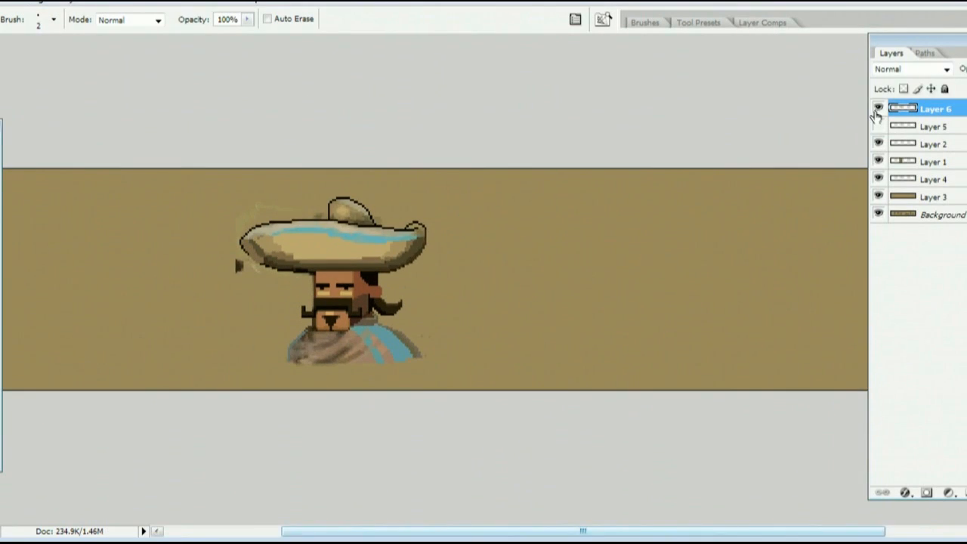
key(ctrl+plus)
key(F5)
click(657, 156)
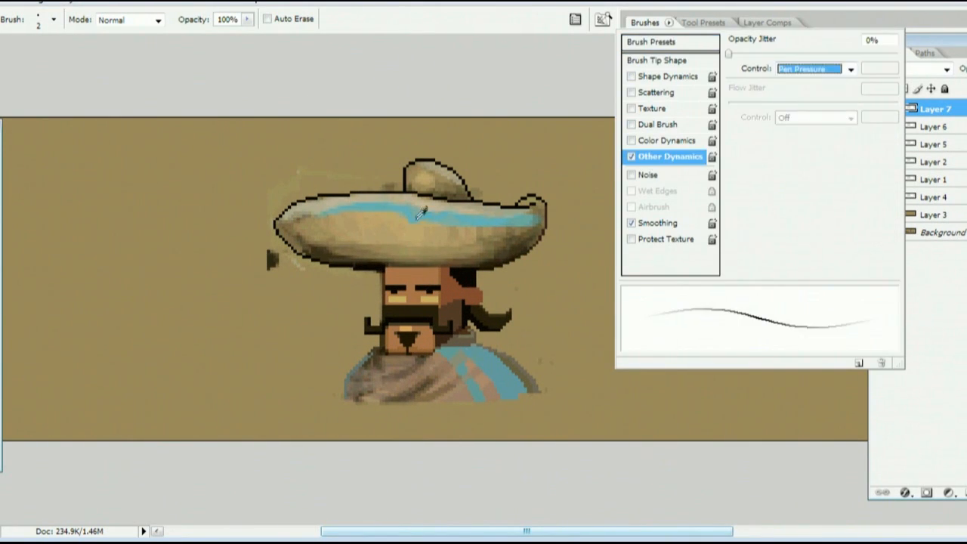
key(F5)
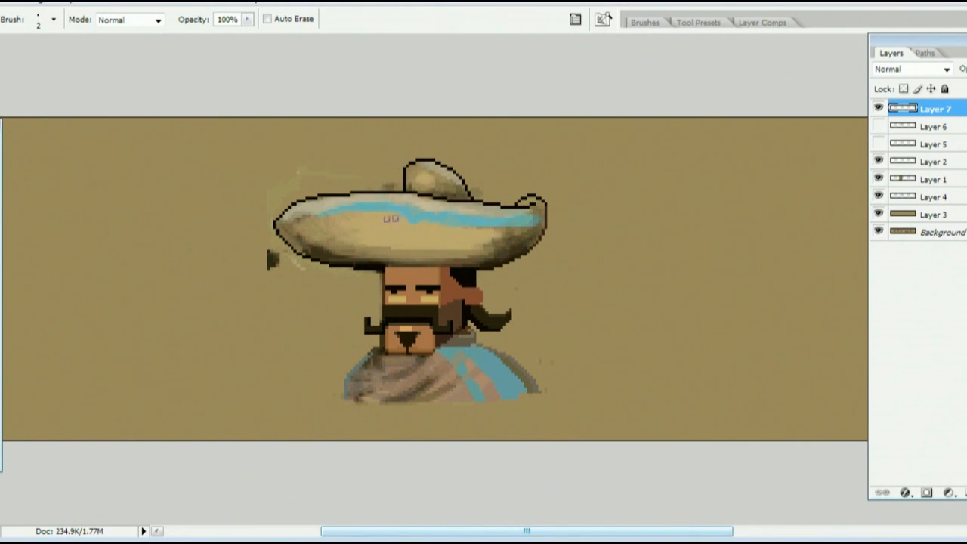
Step: Repaint the brim's underside in smooth tan with a dark lower edge and a brown patch at the far tip
drag(293, 226, 334, 240)
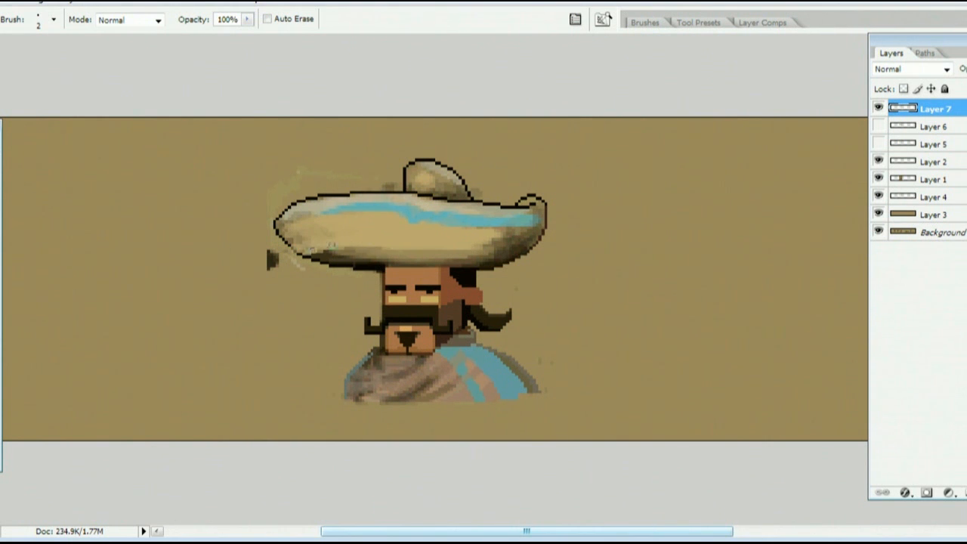
drag(456, 217, 489, 231)
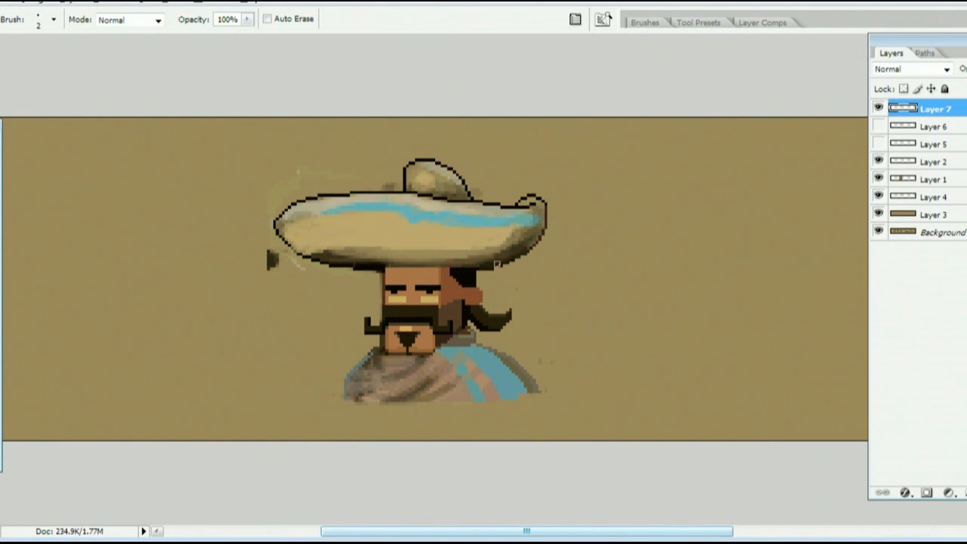
key(e)
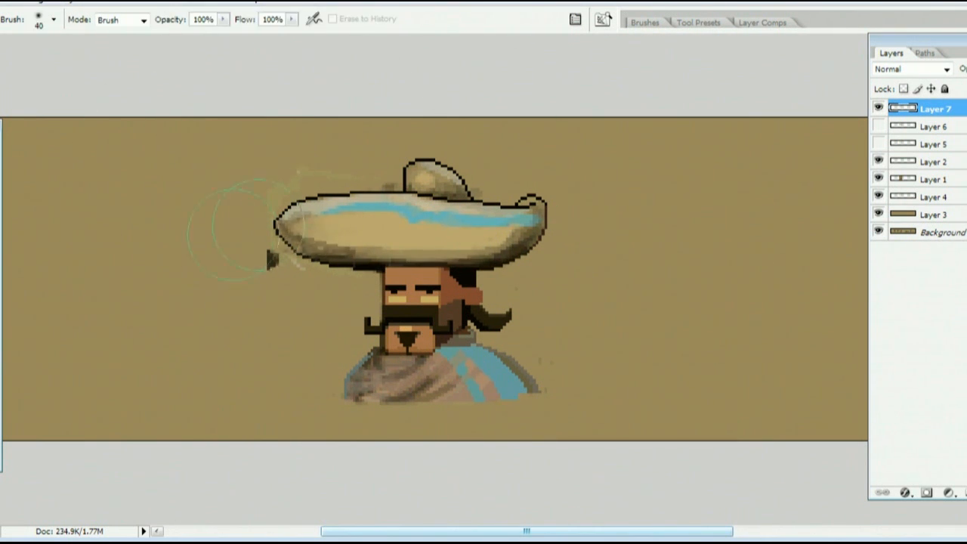
key(b)
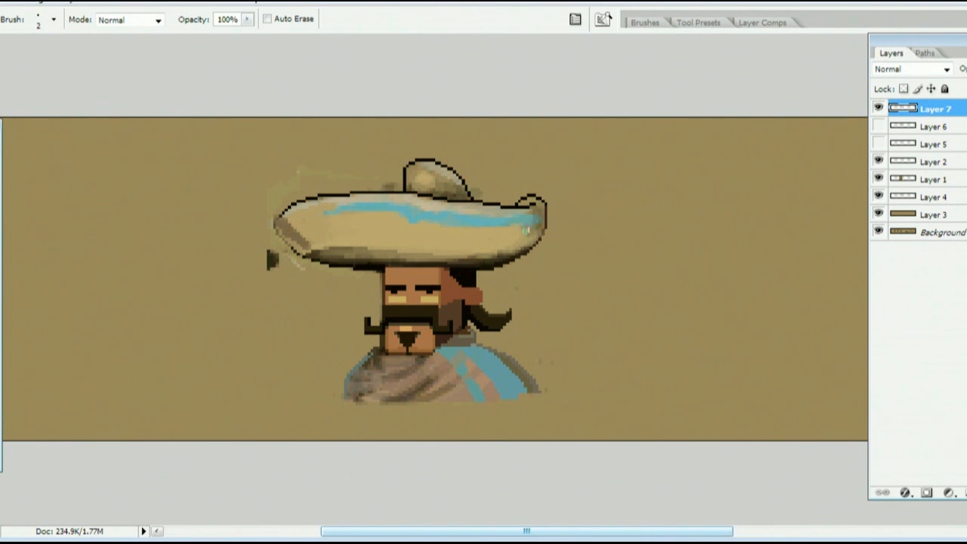
Step: Redraw the brim's blue stripe as an even band, add a new layer and repaint the crown in flat tan with brown shading
key(ctrl+minus)
key(ctrl+minus)
key(ctrl+minus)
key(ctrl+alt+shift+n)
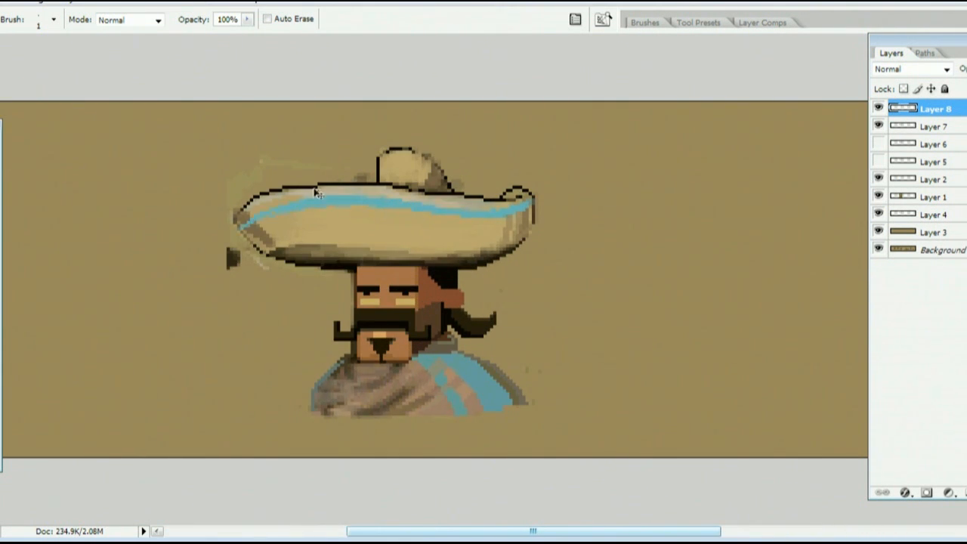
key(ctrl+minus)
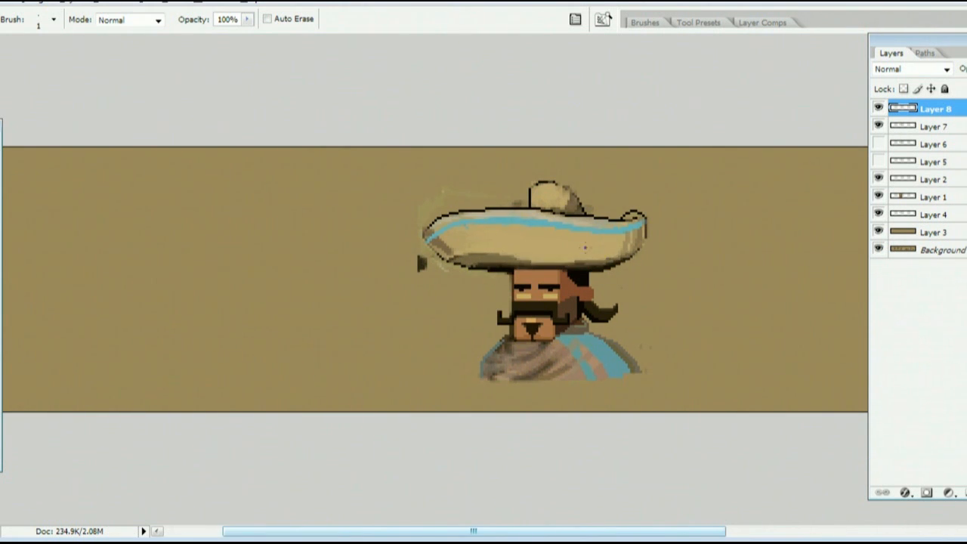
scroll(612, 255, up, 1)
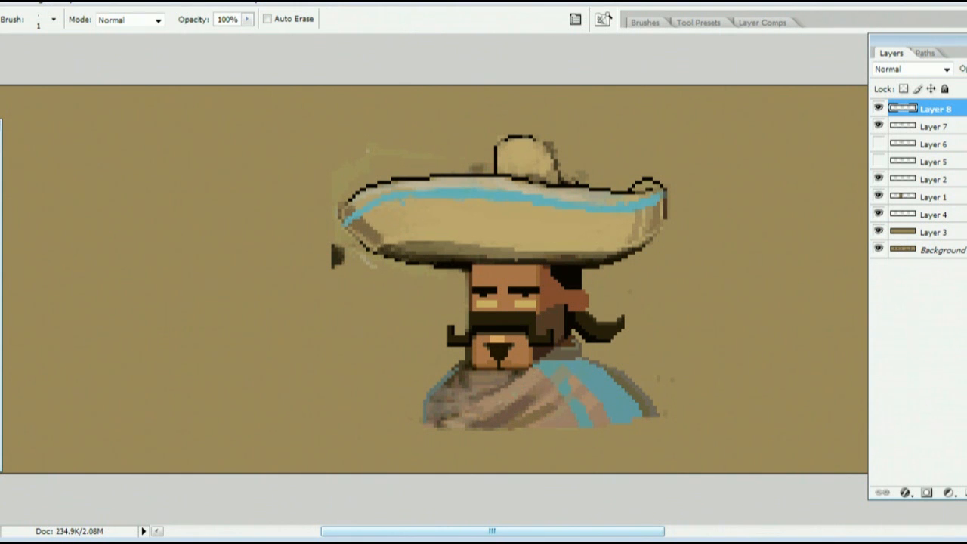
Step: Undo stray strokes and repaint the poncho's chest in flat gray-brown with a darker shoulder edge and a gray collar fold
key(ctrl+z)
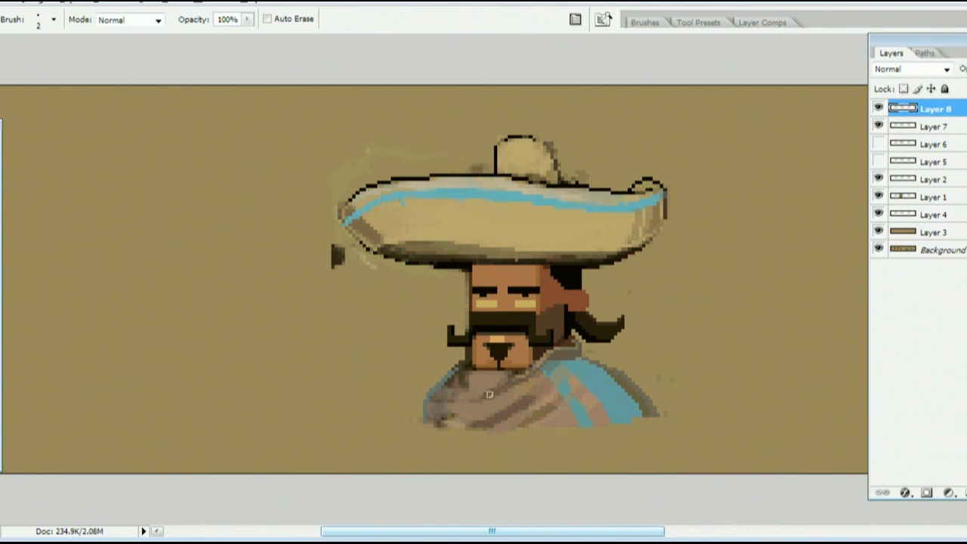
key(ctrl+z)
key(ctrl+z)
key(ctrl+z)
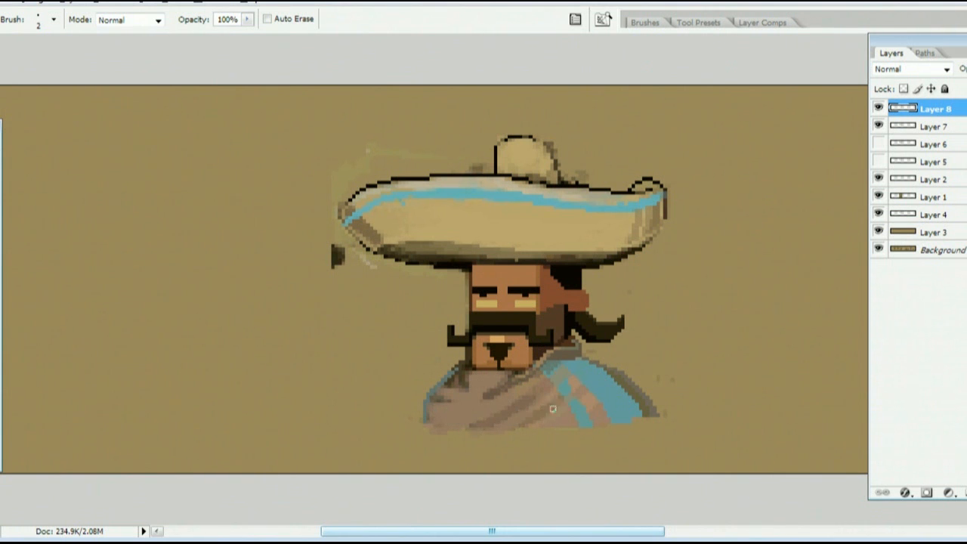
scroll(619, 479, down, 3)
scroll(576, 364, up, 4)
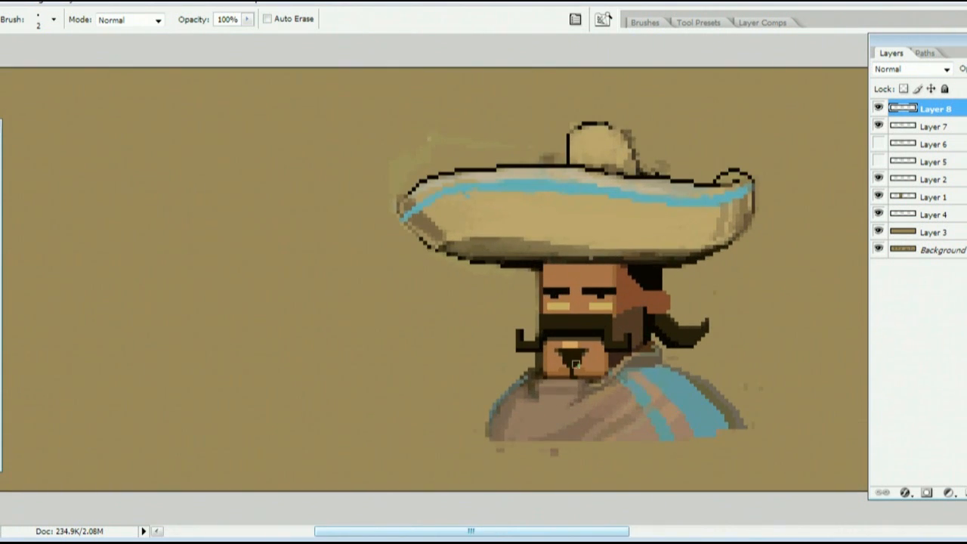
Step: Clean the blurry fringe along the far edge of the face, from the moustache up to the hat brim
scroll(574, 370, up, 2)
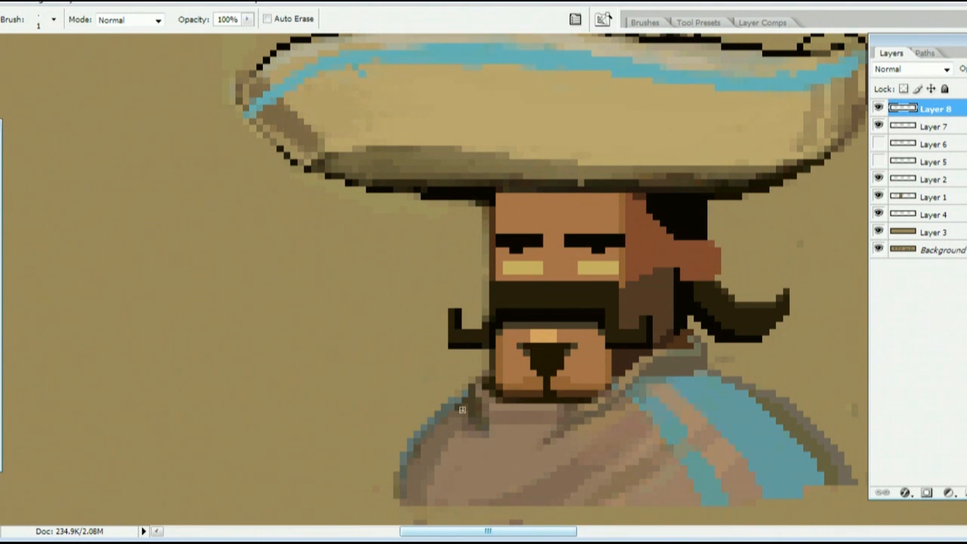
drag(486, 321, 486, 208)
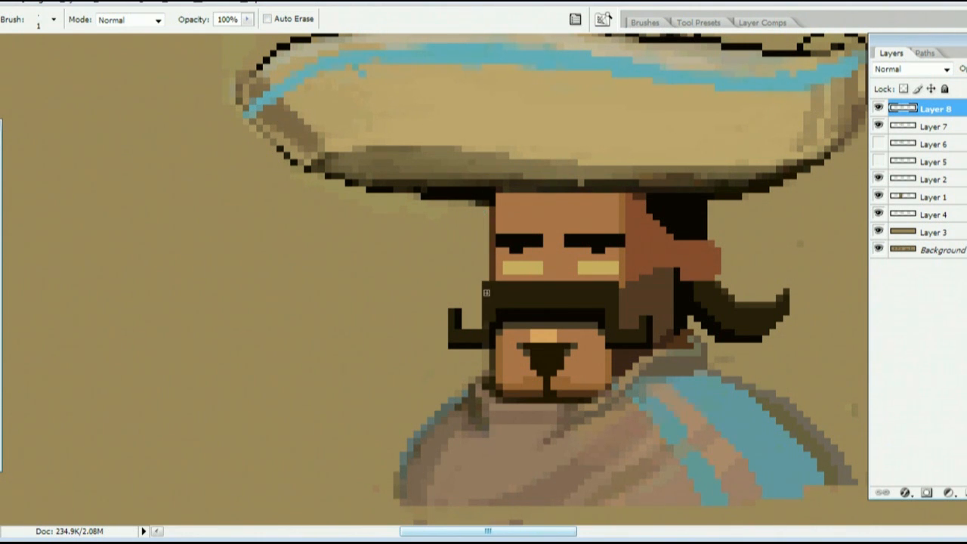
Step: Select the whole sombrero portrait and transfer it to GraphicsGale for pixel cleanup
scroll(566, 232, down, 10)
scroll(398, 380, up, 8)
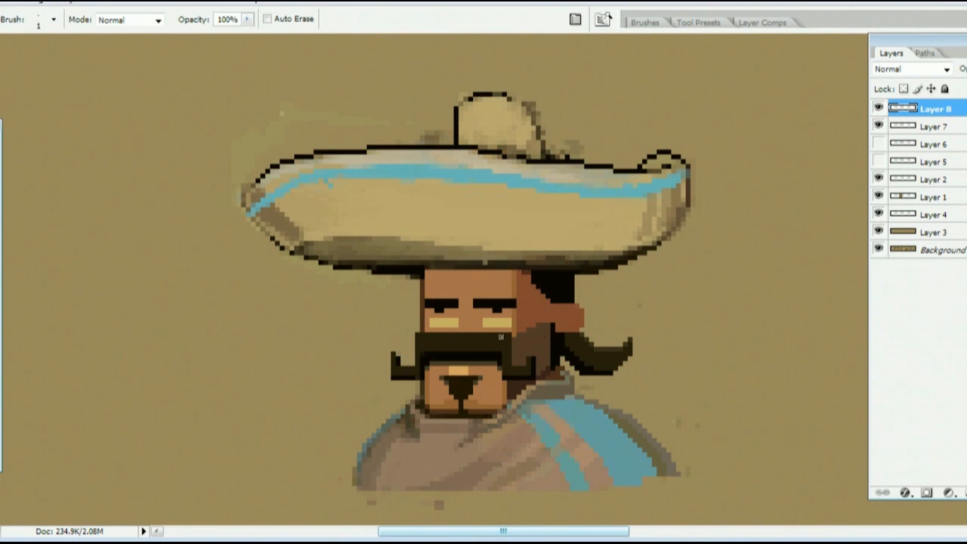
scroll(530, 345, down, 2)
scroll(478, 268, up, 3)
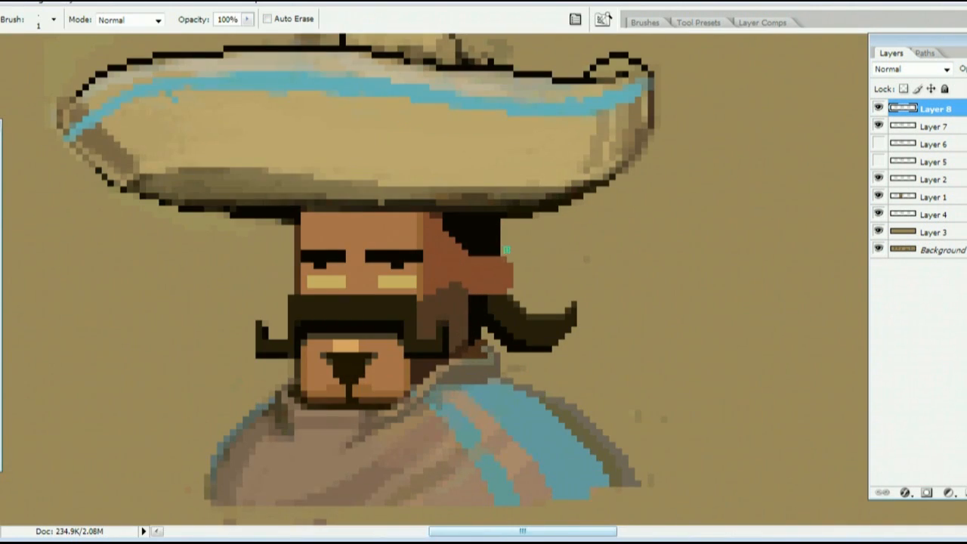
scroll(506, 249, down, 1)
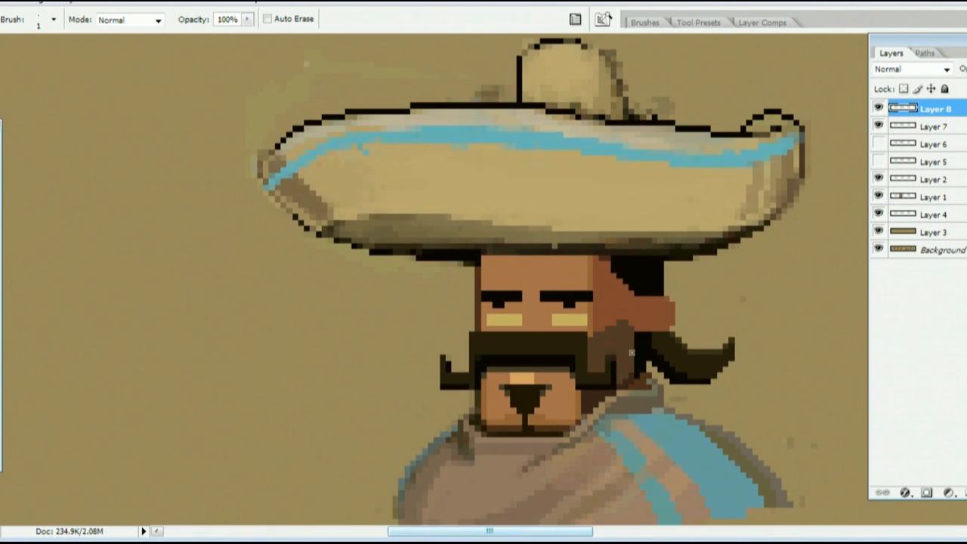
scroll(371, 267, up, 2)
scroll(431, 254, down, 4)
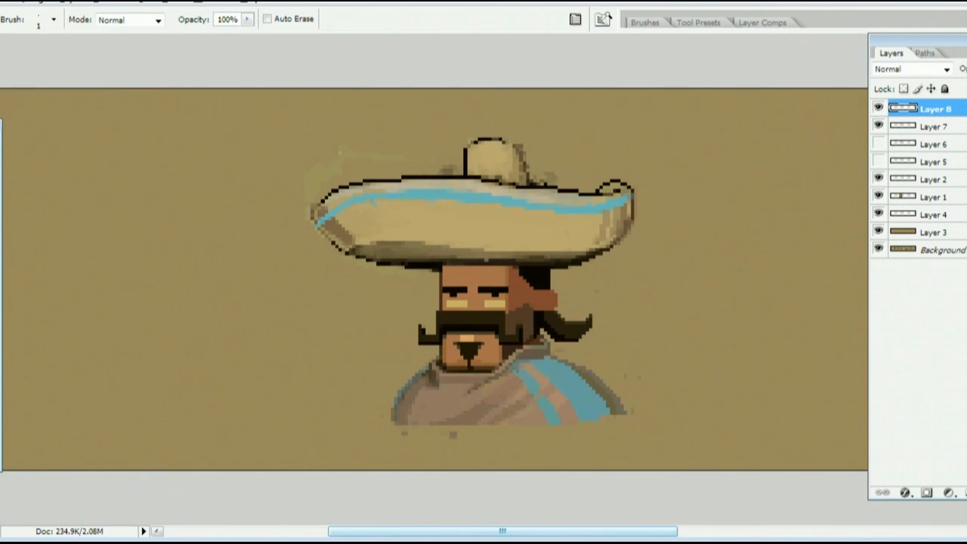
key(m)
key(ctrl+a)
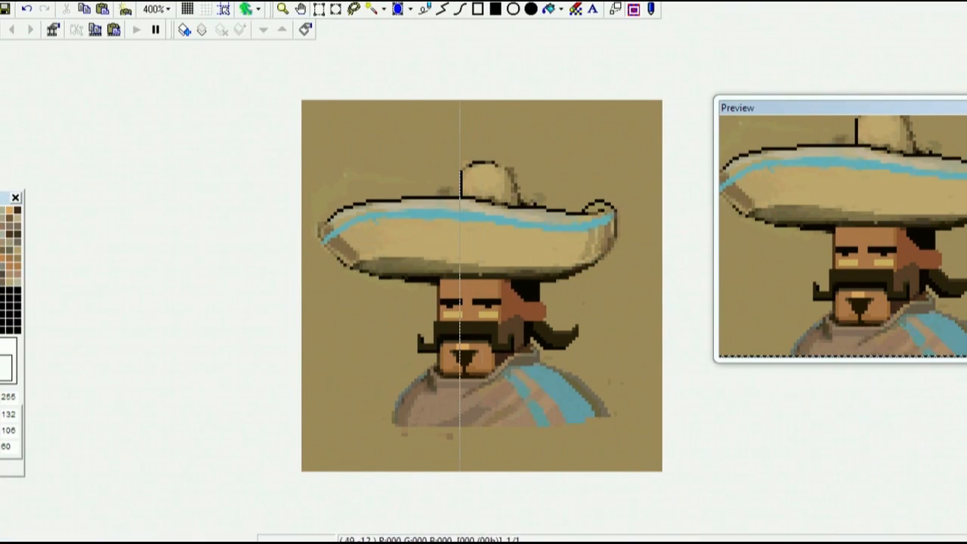
Step: Clean the edge between the chin, neck and poncho collar with solid dark-brown pixels
scroll(476, 378, up, 3)
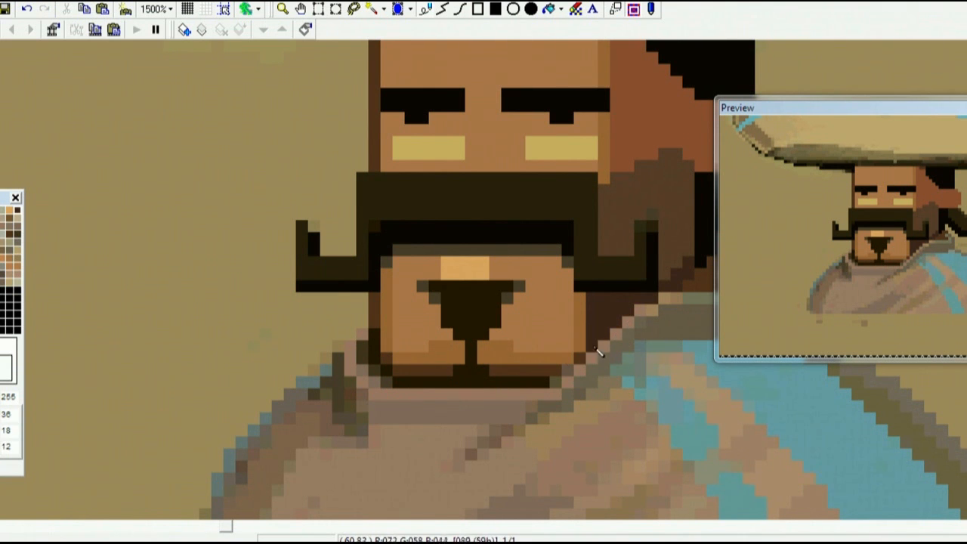
scroll(642, 299, up, 2)
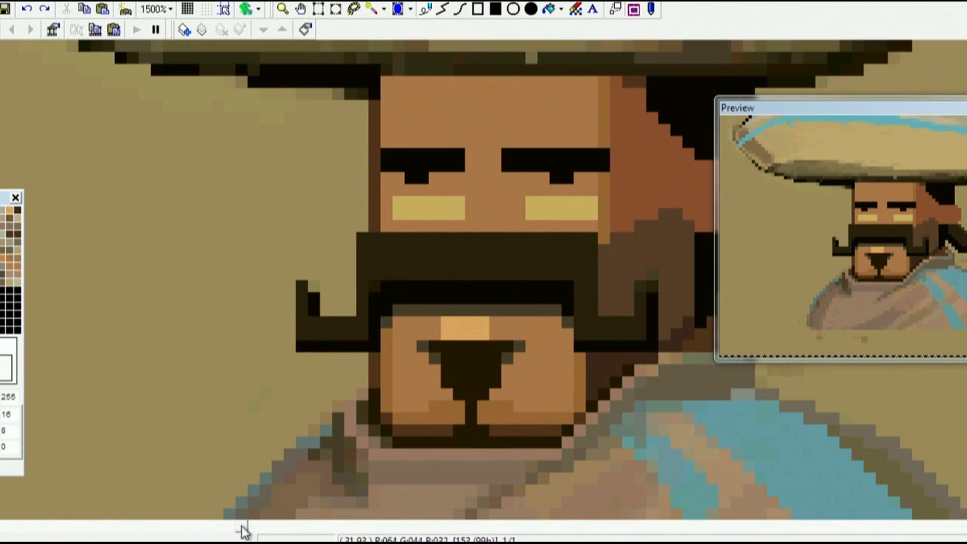
scroll(566, 358, right, 5)
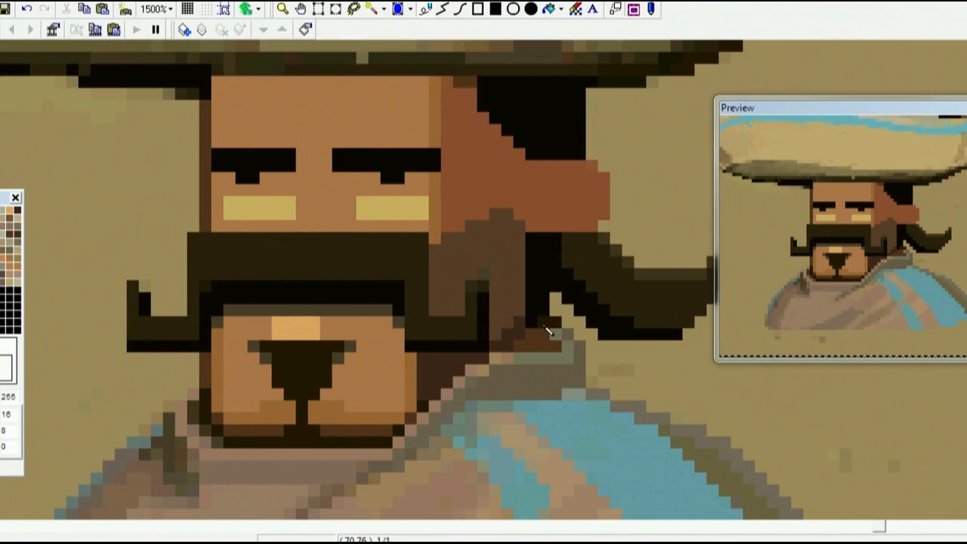
Step: Redraw the yellow patch under the eye nearer the ear smaller and higher, and add a light highlight atop the ear
scroll(388, 326, up, 2)
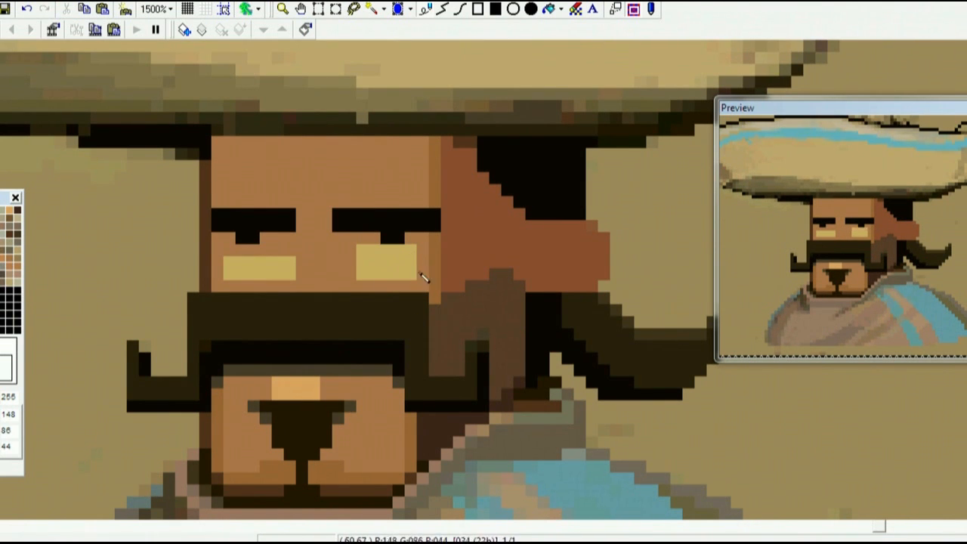
scroll(408, 389, up, 4)
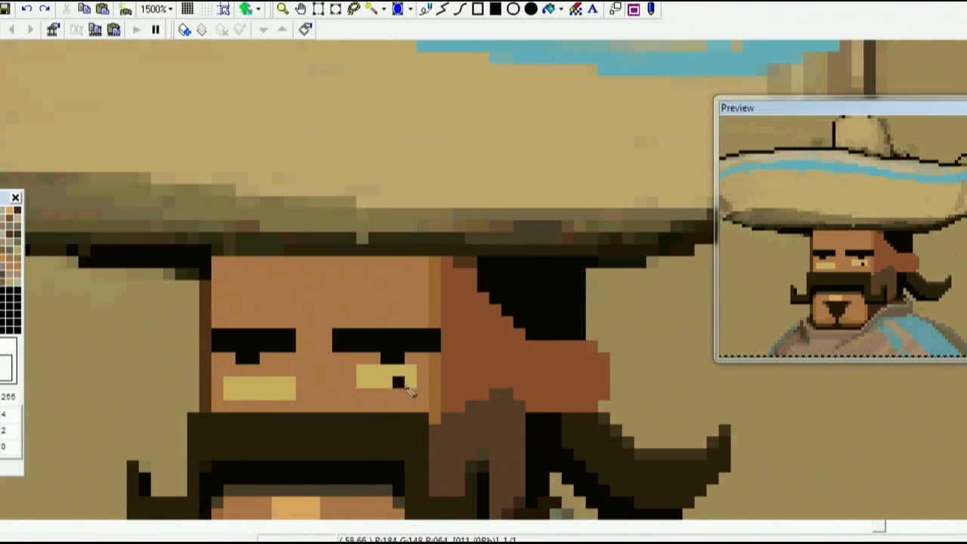
scroll(589, 304, down, 2)
scroll(335, 204, up, 2)
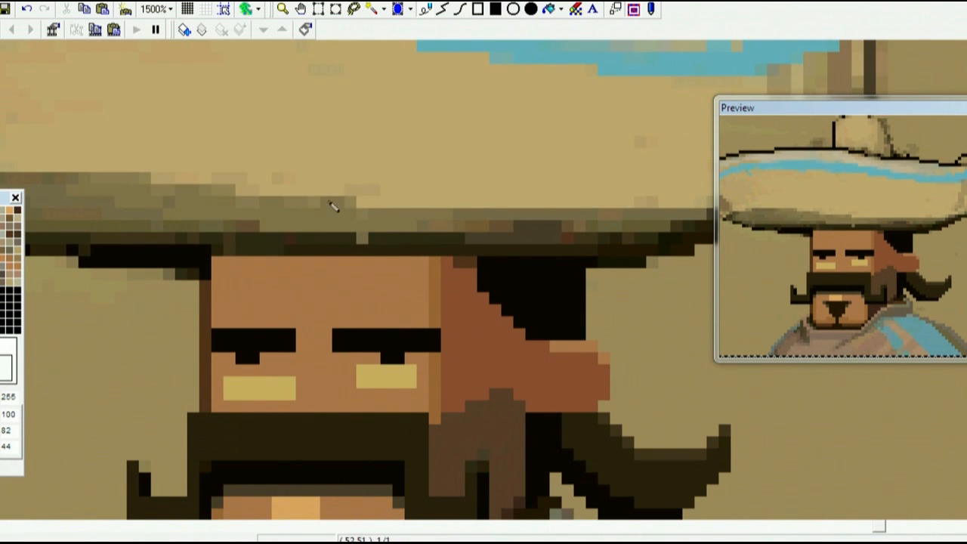
Step: Repaint the shadow along the brim's lower edge as flat horizontal bands of olive and dark brown
scroll(325, 200, left, 6)
mouse_move(318, 194)
mouse_down()
mouse_move(280, 211)
mouse_move(262, 185)
mouse_move(270, 197)
mouse_move(107, 213)
mouse_move(225, 230)
mouse_move(406, 227)
mouse_move(88, 217)
mouse_move(461, 247)
mouse_move(160, 244)
mouse_move(202, 259)
mouse_up()
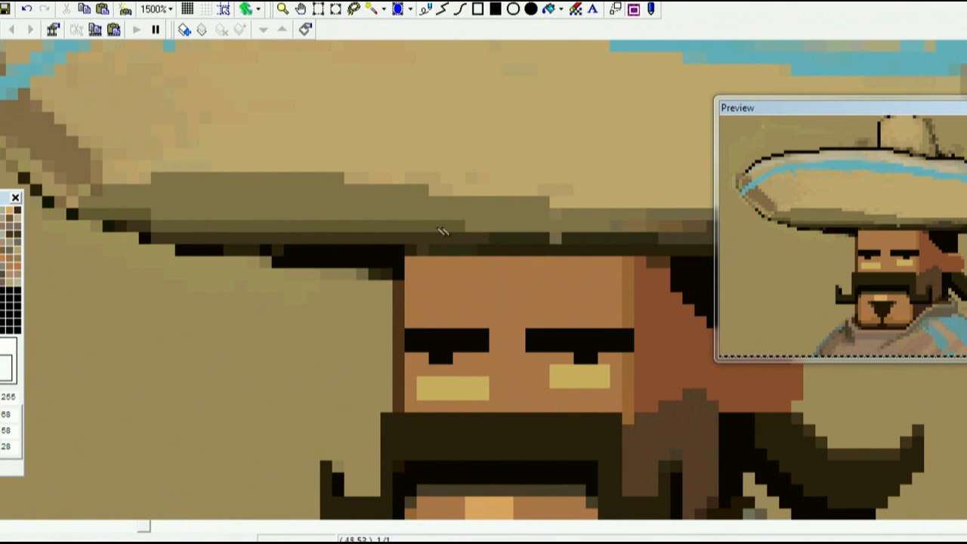
mouse_move(443, 226)
mouse_down()
mouse_move(626, 246)
mouse_move(468, 238)
mouse_move(615, 233)
mouse_move(531, 218)
mouse_move(636, 228)
mouse_up()
scroll(631, 241, right, 5)
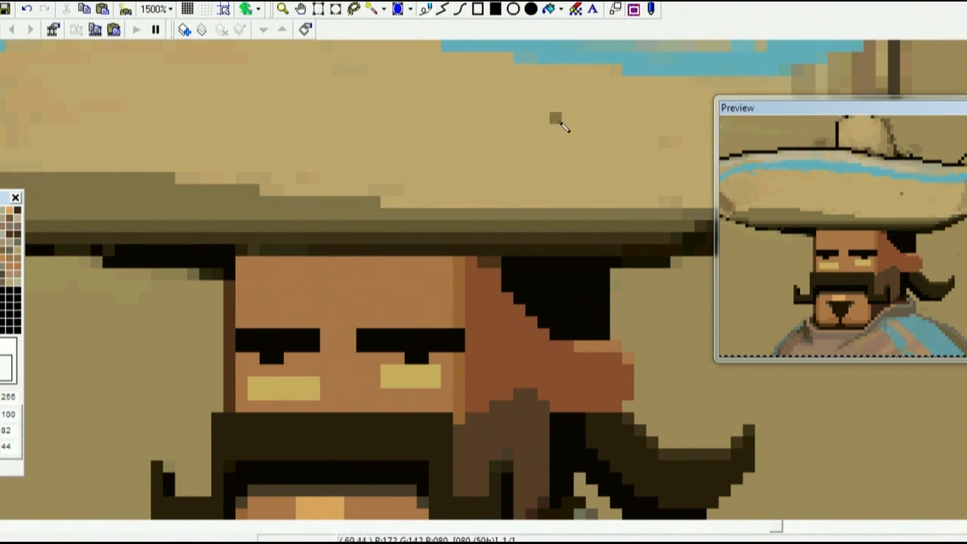
drag(777, 527, 338, 526)
drag(94, 215, 495, 214)
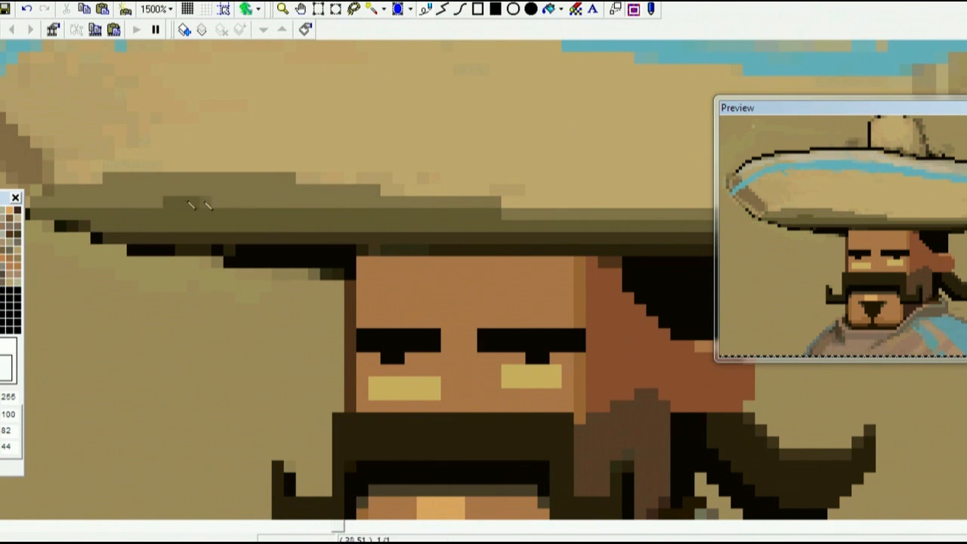
click(433, 527)
drag(337, 215, 680, 216)
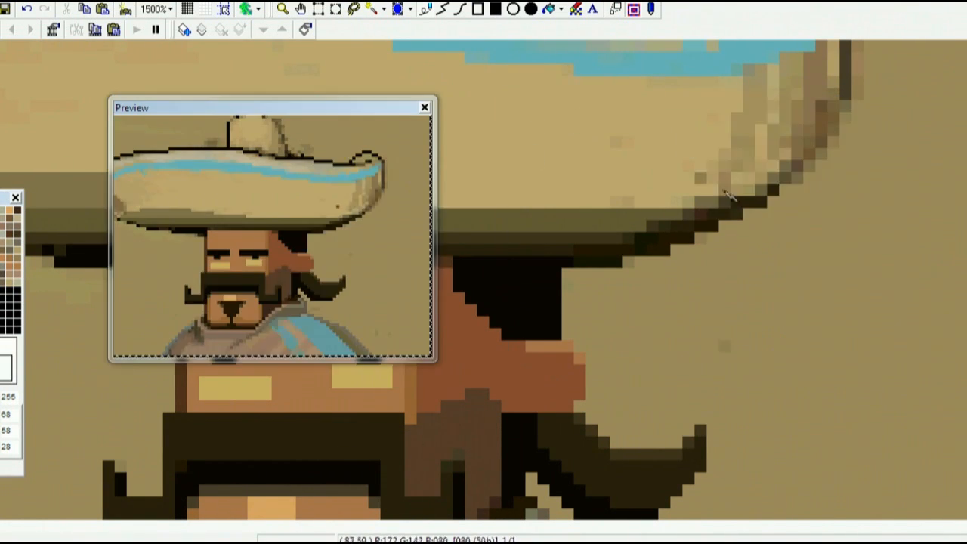
Step: Redraw the outer edge of the upturned brim tip as a clean, dark one-pixel outline
scroll(730, 195, up, 3)
mouse_move(756, 298)
mouse_down()
mouse_move(830, 236)
mouse_move(834, 153)
mouse_up()
right_click(845, 204)
right_click(869, 136)
drag(857, 106, 858, 215)
click(765, 322)
mouse_move(768, 325)
mouse_down()
mouse_move(810, 295)
mouse_move(798, 283)
mouse_move(847, 225)
mouse_move(765, 326)
mouse_up()
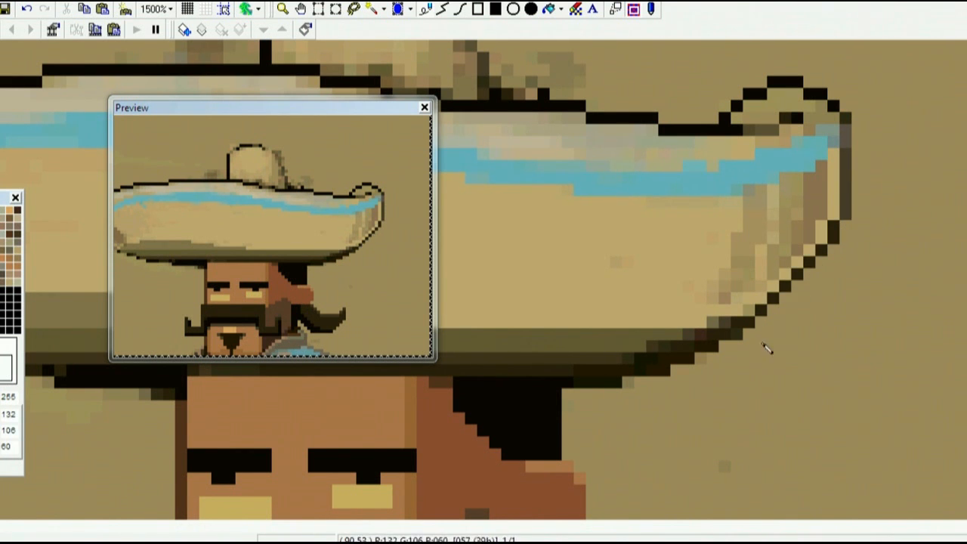
Step: Shade the inner side of the upturned brim tip in flat brown along its dark outline
drag(833, 153, 773, 310)
right_click(798, 275)
right_click(789, 274)
drag(798, 274, 773, 298)
right_click(821, 202)
drag(822, 225, 821, 238)
drag(835, 160, 834, 216)
mouse_move(810, 249)
mouse_down()
mouse_move(793, 272)
mouse_move(820, 260)
mouse_move(772, 216)
mouse_move(772, 276)
mouse_move(754, 310)
mouse_up()
click(797, 238)
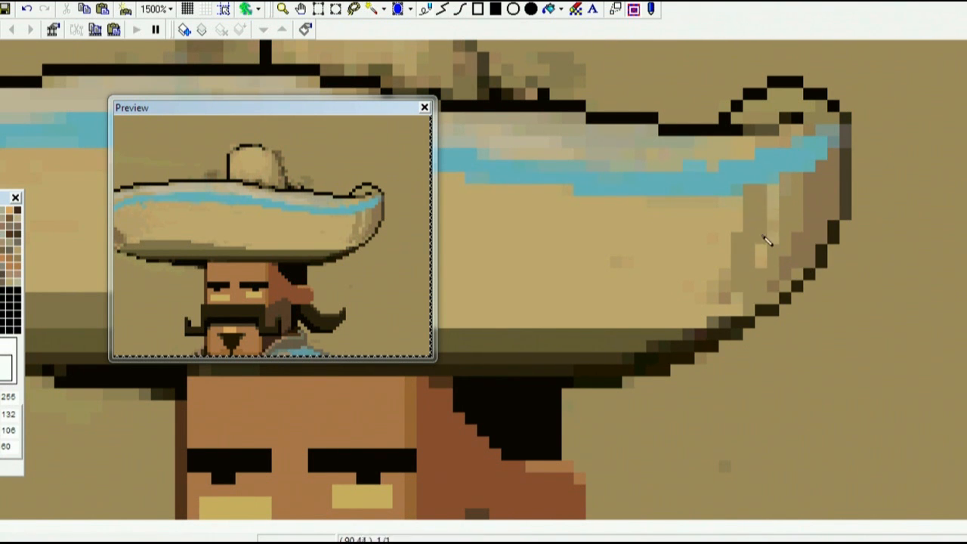
Step: Repaint the blurry fold streaks inside the upturned brim tip as flat tan and beige strips
right_click(712, 275)
mouse_move(760, 274)
mouse_down()
mouse_move(773, 222)
mouse_move(746, 304)
mouse_move(712, 322)
mouse_up()
right_click(797, 238)
click(740, 323)
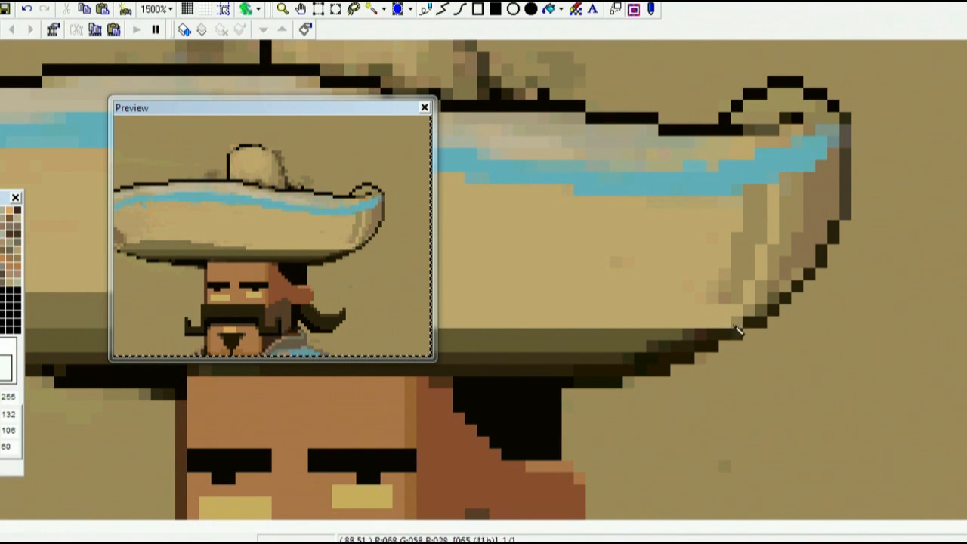
click(759, 308)
click(729, 324)
key(ctrl+z)
right_click(730, 323)
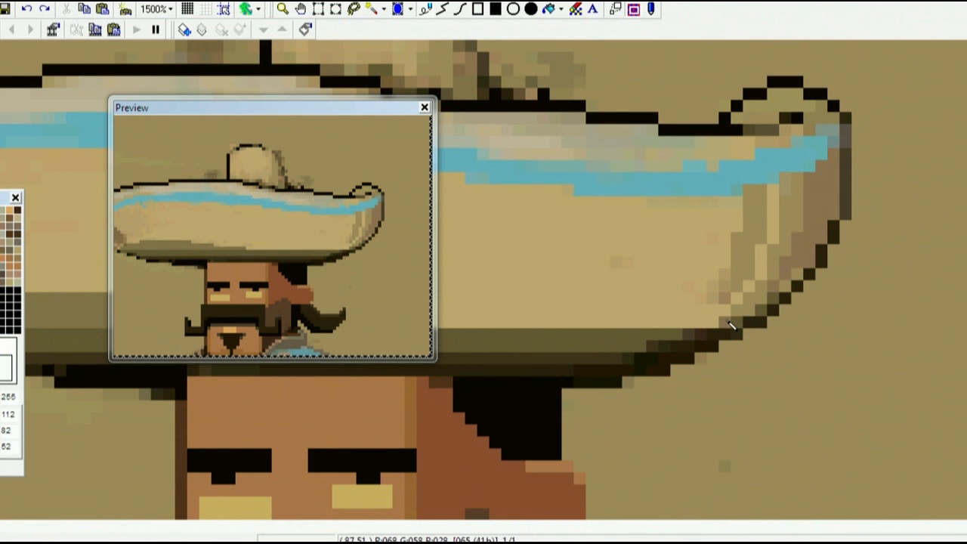
Step: Clean the corner where the upturned brim tip meets the olive shadow band, using flat tan and brown pixels
right_click(716, 338)
drag(724, 334, 741, 339)
right_click(717, 330)
click(714, 323)
click(713, 311)
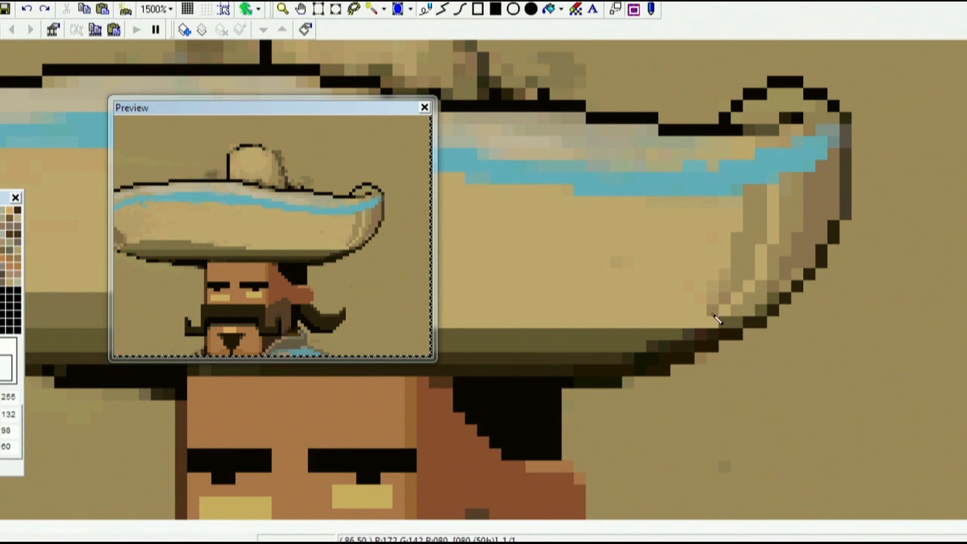
click(703, 324)
right_click(716, 324)
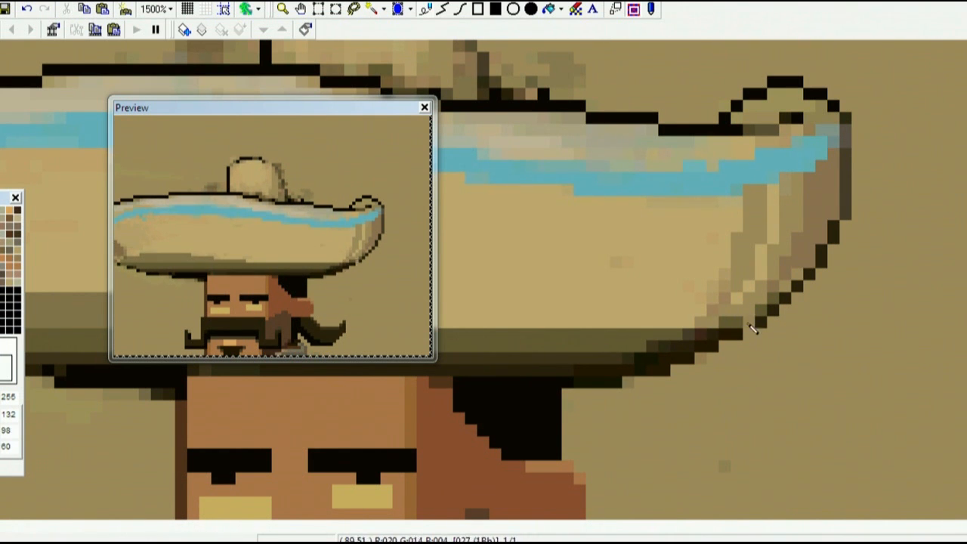
drag(814, 272, 831, 210)
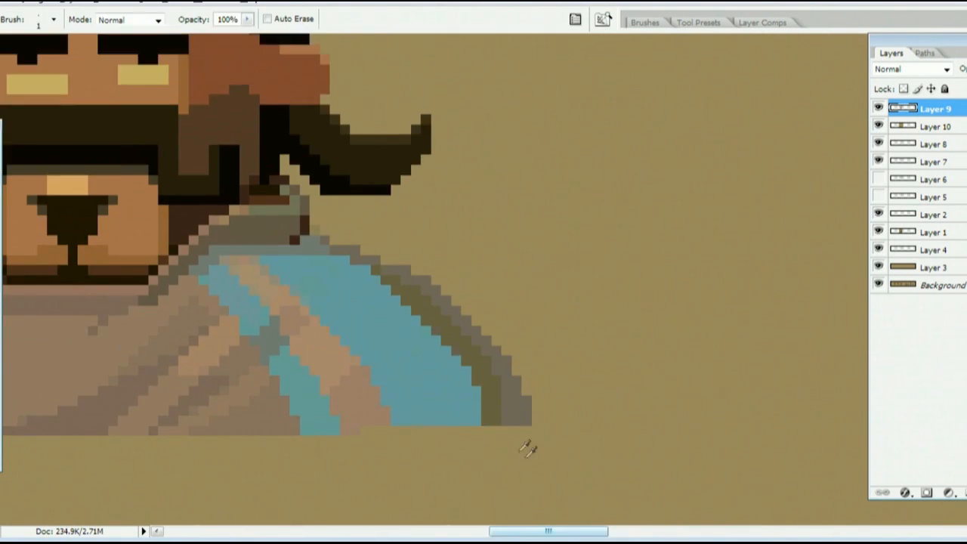
Step: In Photoshop, add a new layer and outline the poncho's blue-striped shoulder with dark-brown pixels
key(ctrl+plus)
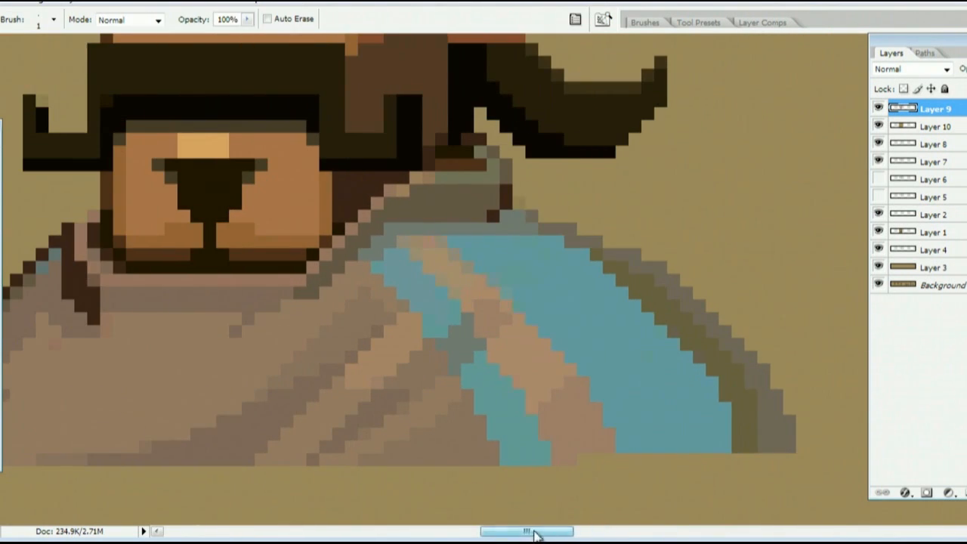
key(ctrl+shift+alt+n)
mouse_move(568, 228)
mouse_down()
mouse_move(644, 254)
mouse_move(690, 289)
mouse_move(746, 345)
mouse_move(789, 446)
mouse_up()
key(z)
alt+click(565, 375)
click(566, 375)
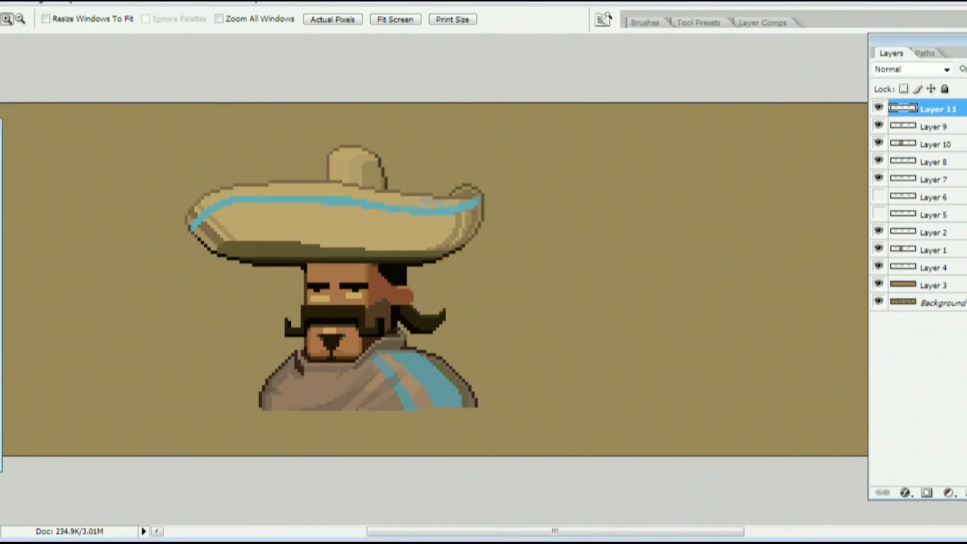
Step: Merge Layer 11 and Layer 9 down into Layer 10
key(u)
key(ctrl+e)
key(ctrl+plus)
key(ctrl+e)
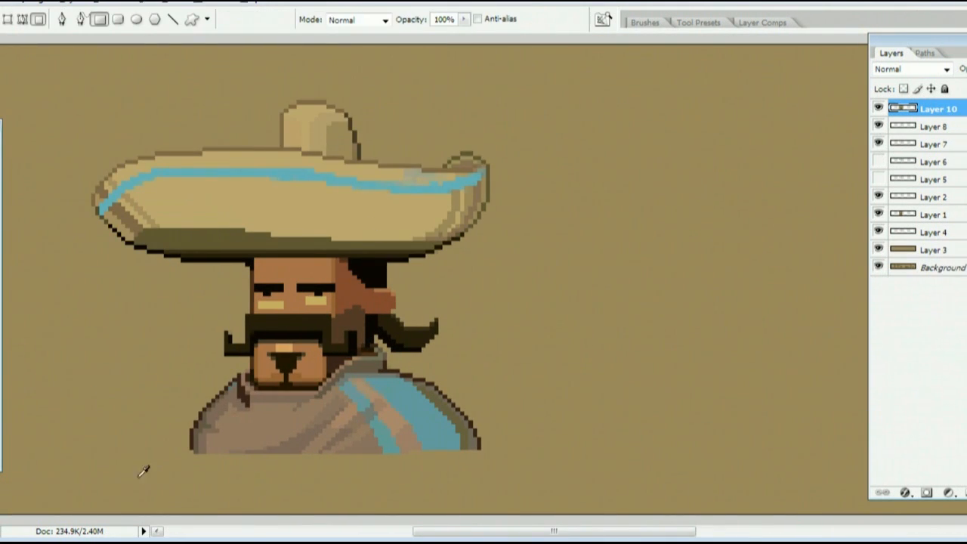
Step: Try rounding the chin's lower corners with darker brown pixels
key(ctrl+plus)
key(ctrl+plus)
key(b)
key(ctrl+plus)
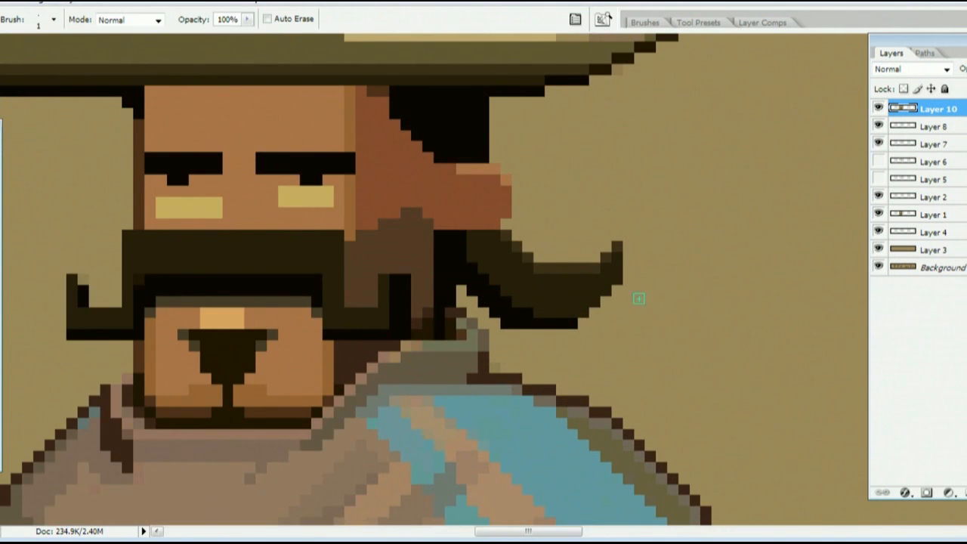
key(ctrl+minus)
key(ctrl+minus)
key(ctrl+minus)
key(ctrl+plus)
key(ctrl+plus)
key(ctrl+plus)
mouse_move(371, 335)
mouse_down()
mouse_move(429, 337)
mouse_move(457, 311)
mouse_up()
key(ctrl+z)
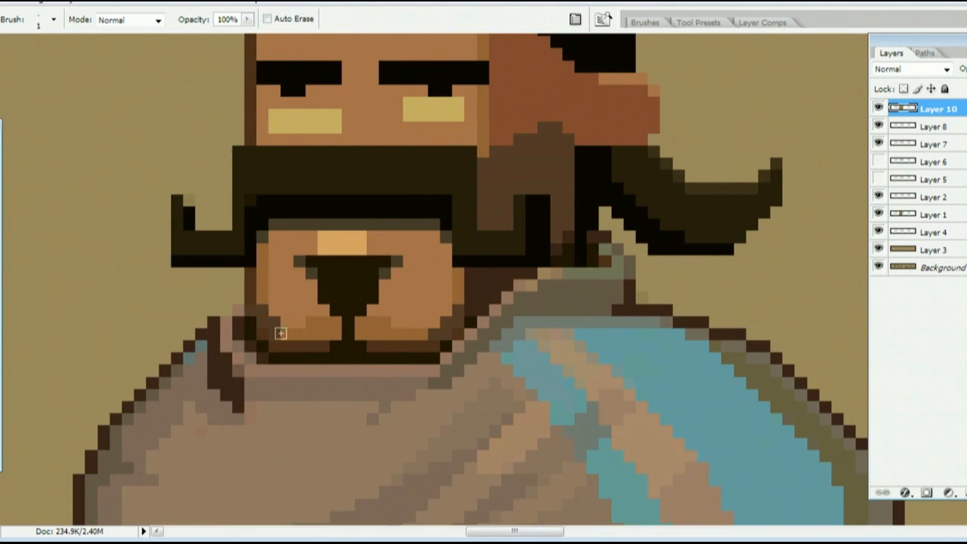
Step: Examine the whole portrait and the chin and collar area at several magnifications
key(ctrl+minus)
key(ctrl+minus)
key(ctrl+minus)
key(ctrl+minus)
key(ctrl+plus)
key(ctrl+plus)
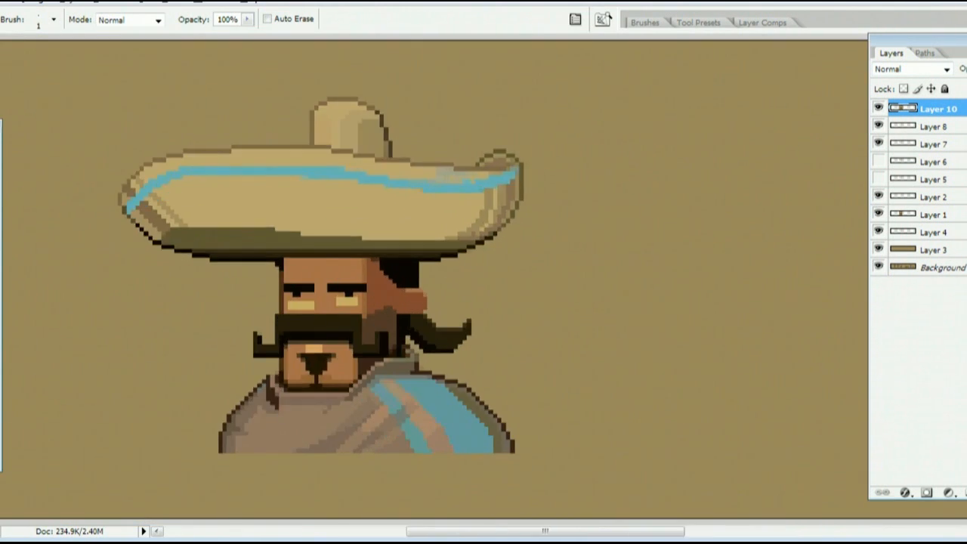
key(ctrl+minus)
key(ctrl+plus)
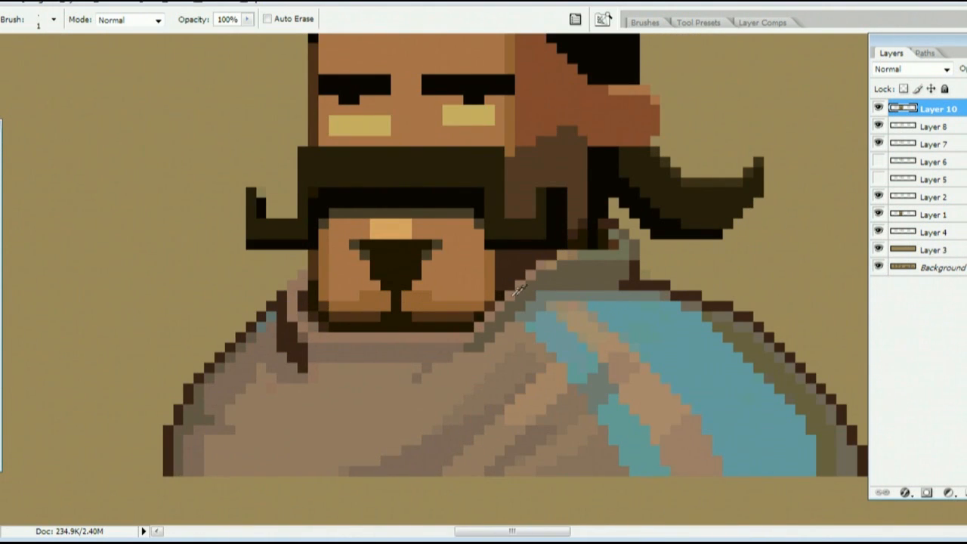
key(ctrl+plus)
key(ctrl+minus)
key(ctrl+plus)
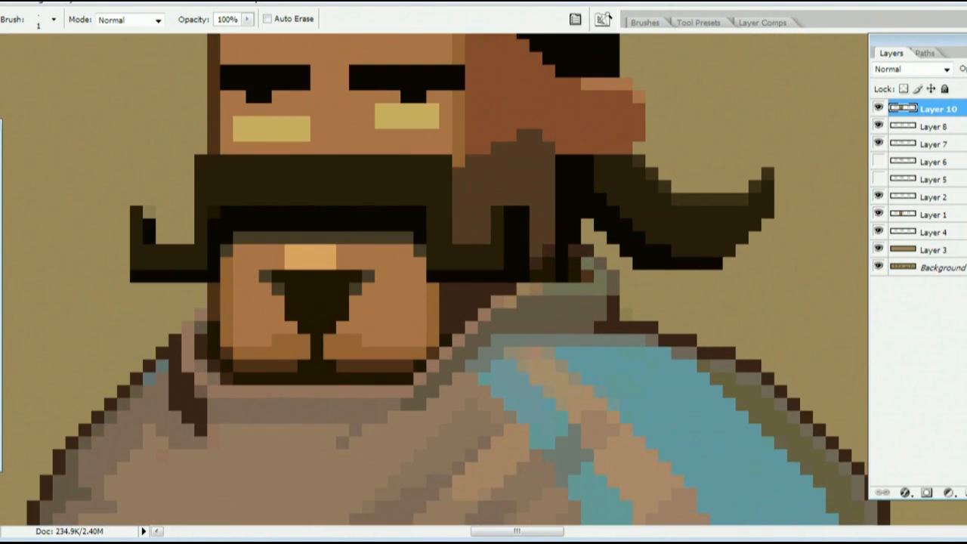
Step: Recolor the olive strip beside the poncho's blue shoulder stripe in reddish brown on a new layer
key(ctrl+plus)
key(w)
key(ctrl+shift+n)
key(u)
key(ctrl+d)
Step: Soften the upper outline of the blue-striped shoulder with a lighter brown on new layers
key(ctrl+shift+n)
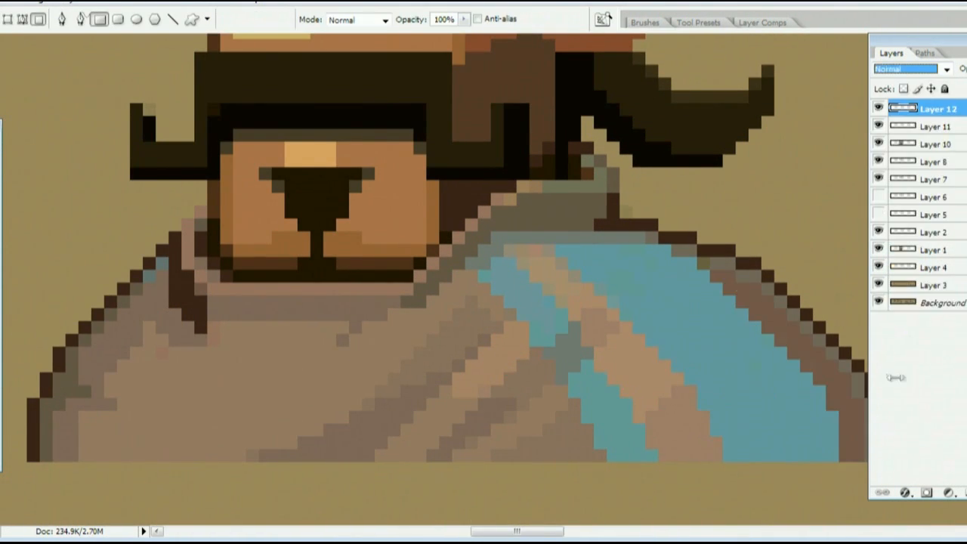
key(b)
scroll(434, 268, up, 3)
scroll(597, 253, down, 3)
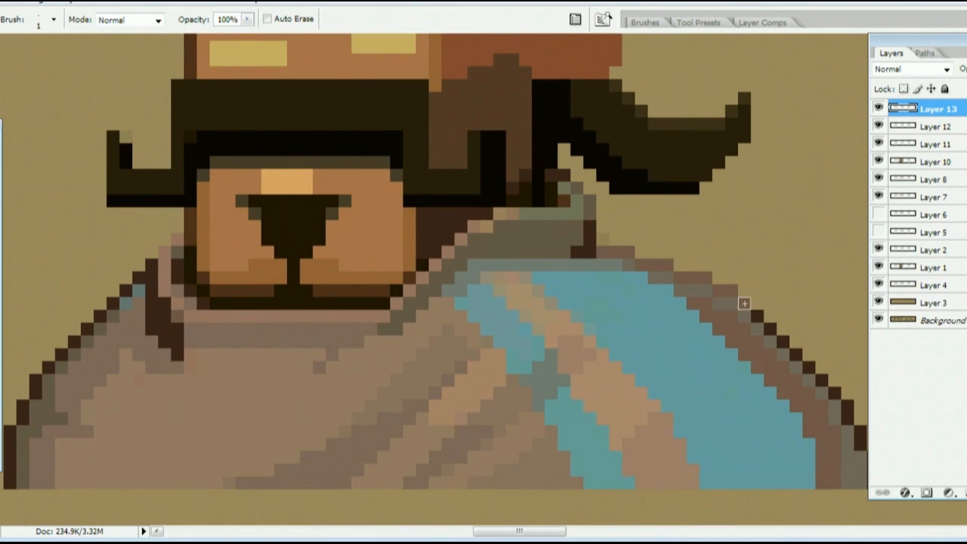
key(ctrl+minus)
key(ctrl+minus)
key(ctrl+shift+n)
key(ctrl+plus)
key(ctrl+plus)
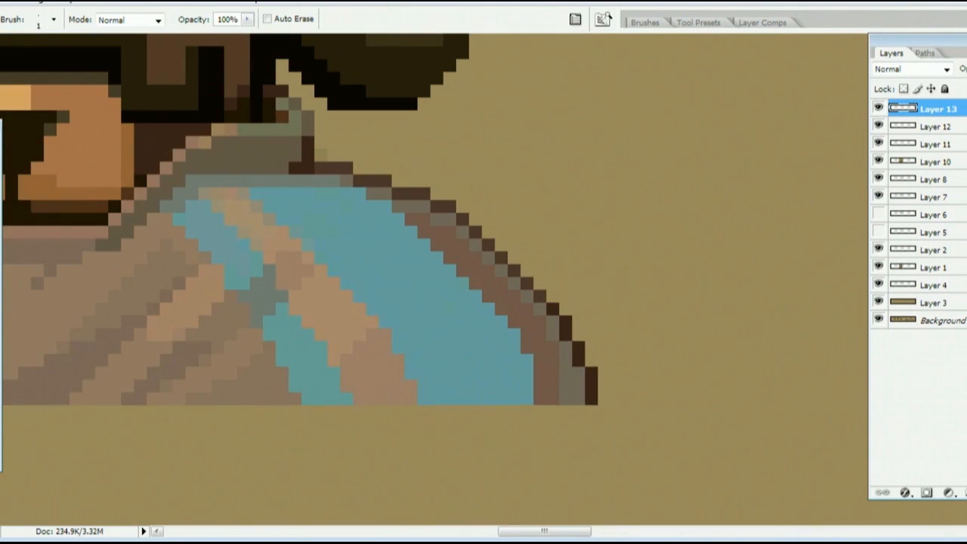
Step: Add muted blue pixels on a new layer along the upper edge of the poncho's plain shoulder beside the collar
key(ctrl+minus)
key(ctrl+shift+n)
scroll(370, 392, down, 2)
scroll(370, 391, left, 5)
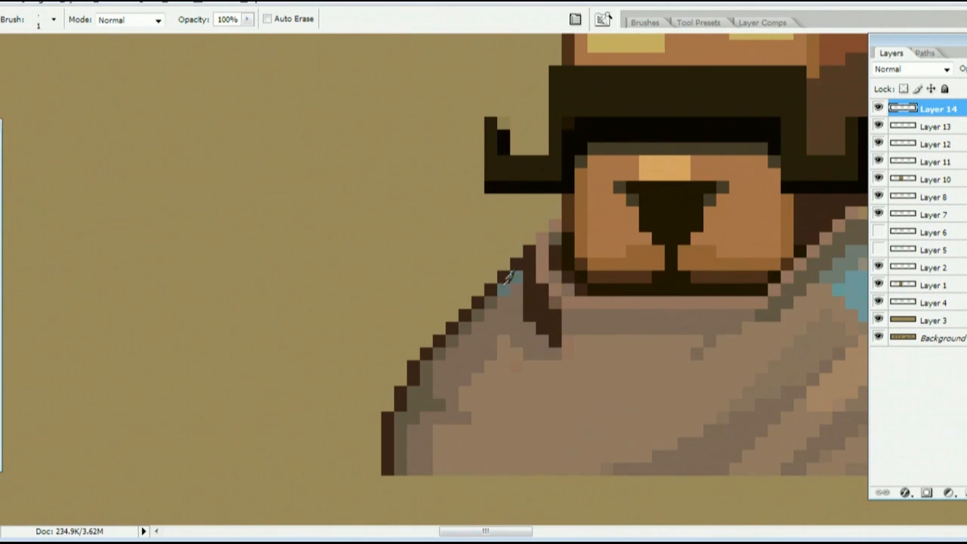
key(ctrl+minus)
key(ctrl+minus)
key(ctrl+minus)
key(ctrl+minus)
key(ctrl+minus)
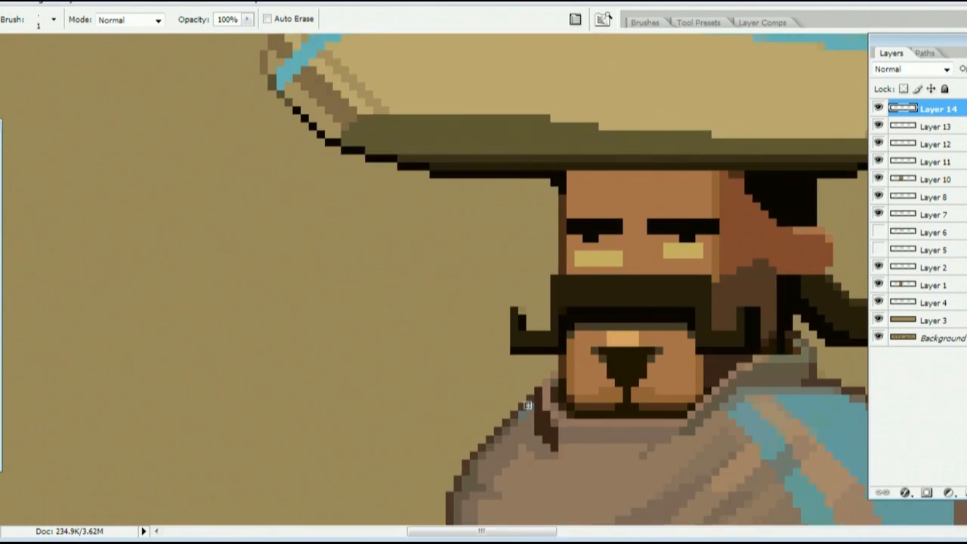
Step: Examine the whole portrait and the striped shoulder at several magnifications
key(z)
click(615, 282)
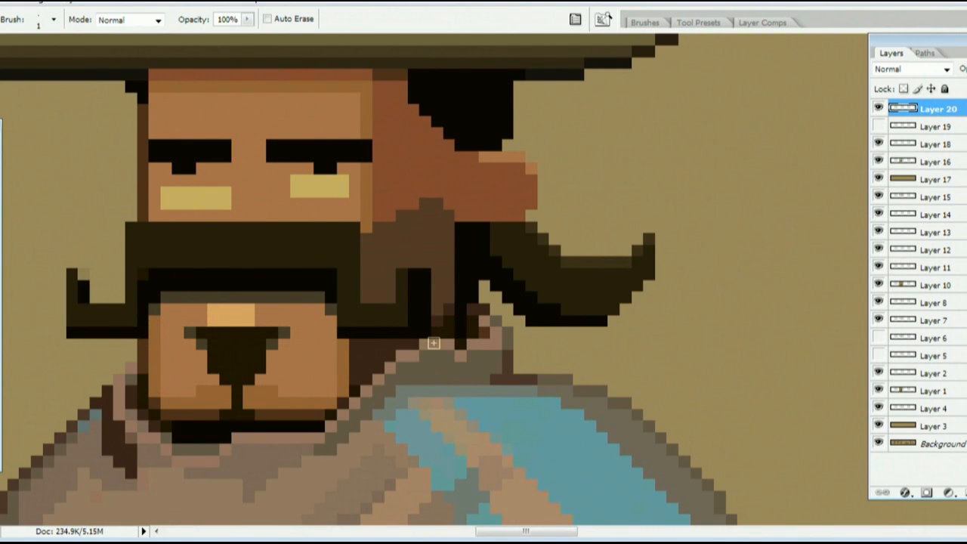
ctrl+alt+click(361, 292)
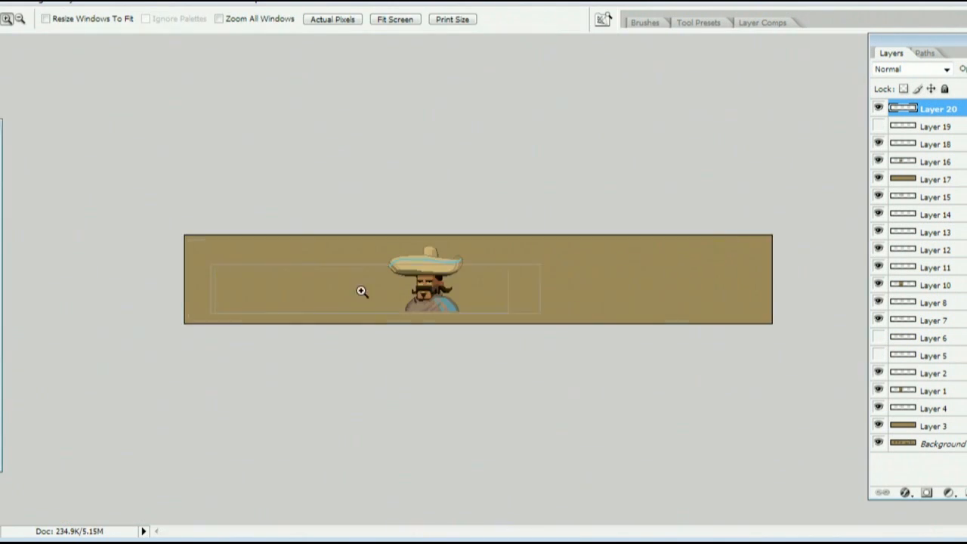
ctrl+click(423, 402)
ctrl+click(423, 401)
ctrl+alt+click(654, 153)
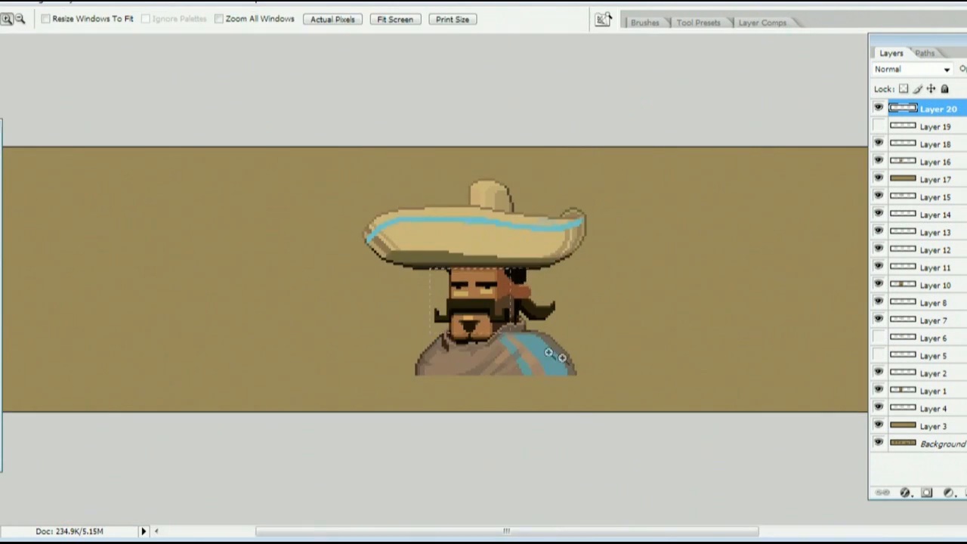
ctrl+click(654, 153)
ctrl+alt+click(320, 411)
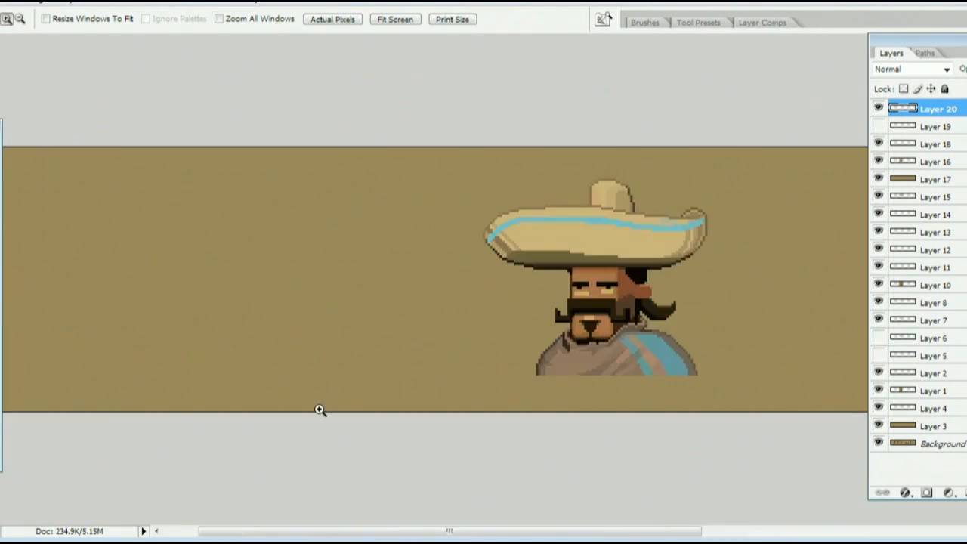
ctrl+click(675, 360)
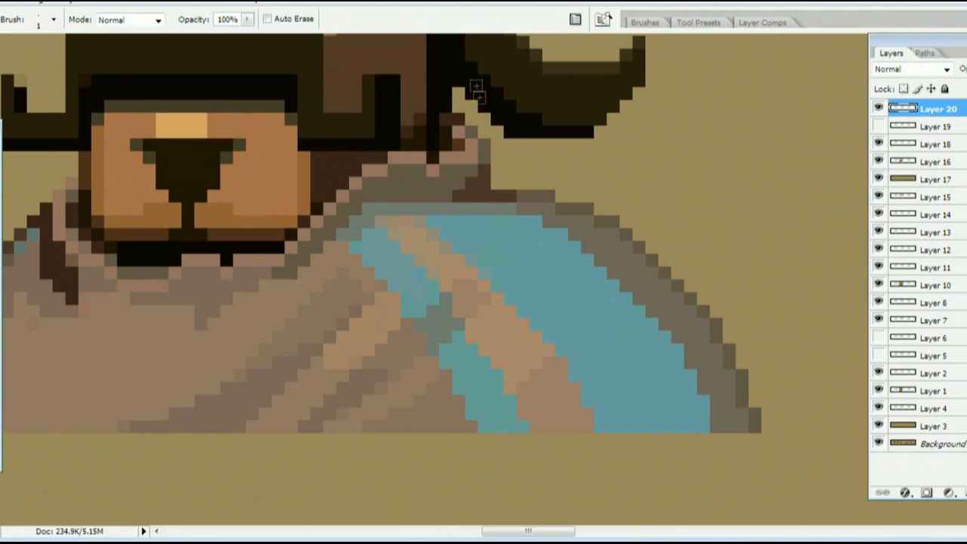
Step: Reshape the dark crease beside the collar on the plain shoulder into a diagonal fold below the chin
ctrl+alt+click(476, 193)
ctrl+click(420, 357)
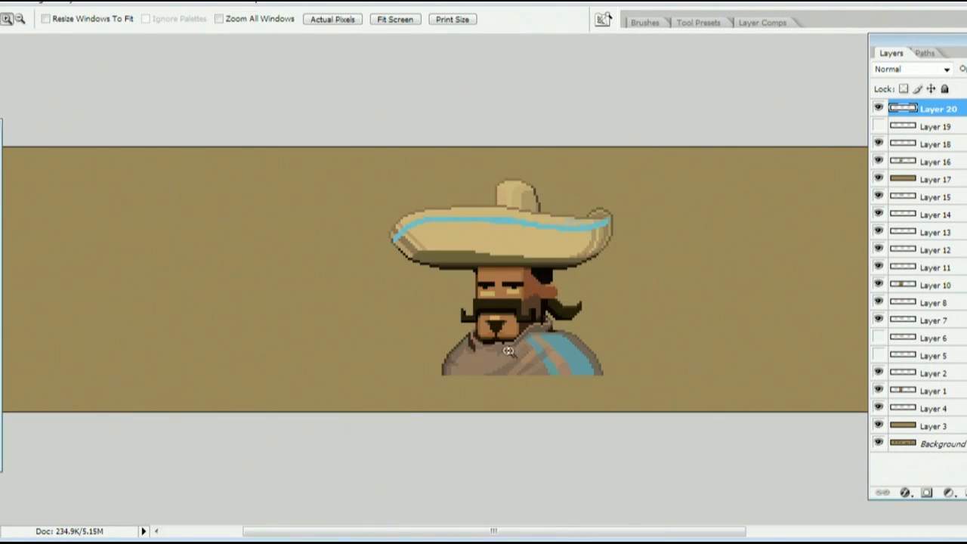
ctrl+click(506, 353)
ctrl+alt+click(411, 310)
ctrl+click(373, 307)
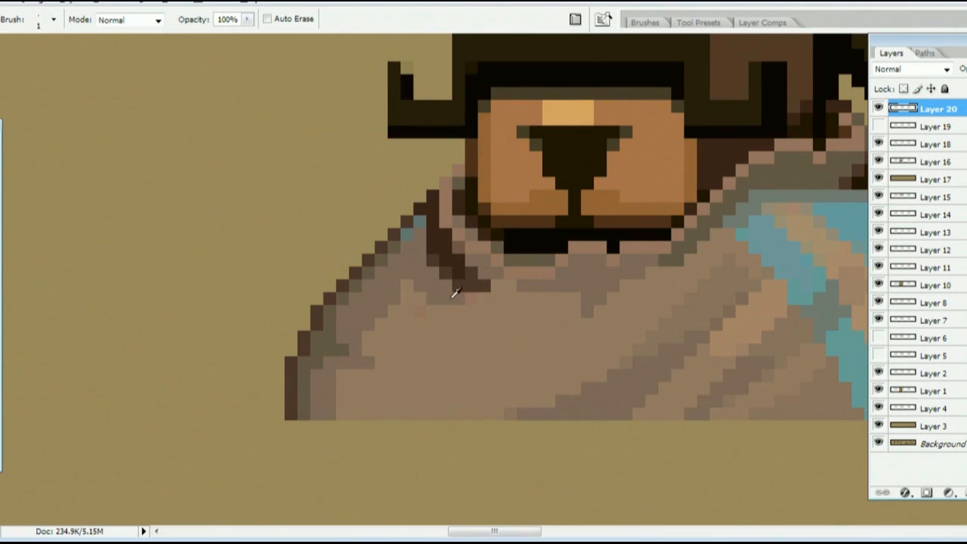
ctrl+alt+click(494, 318)
ctrl+click(589, 378)
ctrl+click(531, 340)
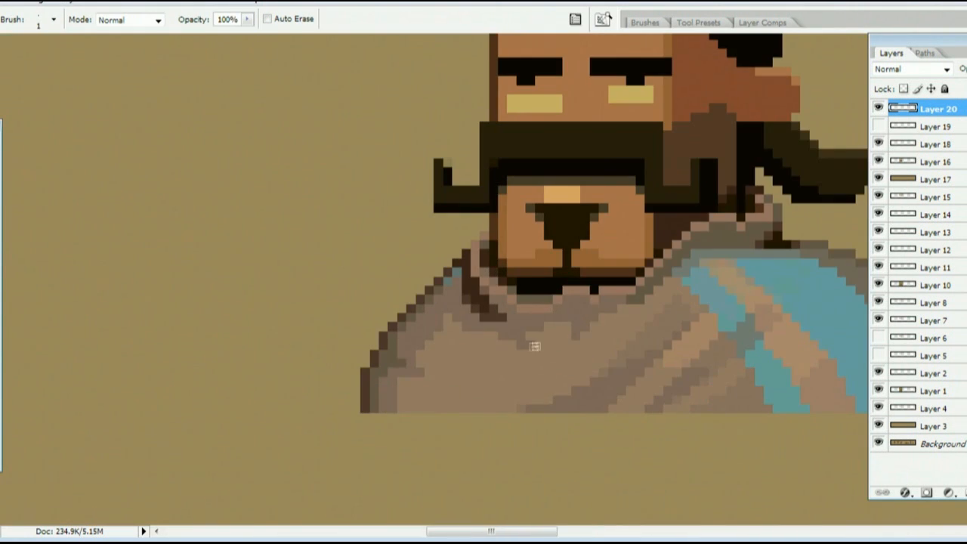
Step: Thin and shorten the dark collar crease by painting over its lower and outer pixels in the poncho's grey-brown
ctrl+click(489, 318)
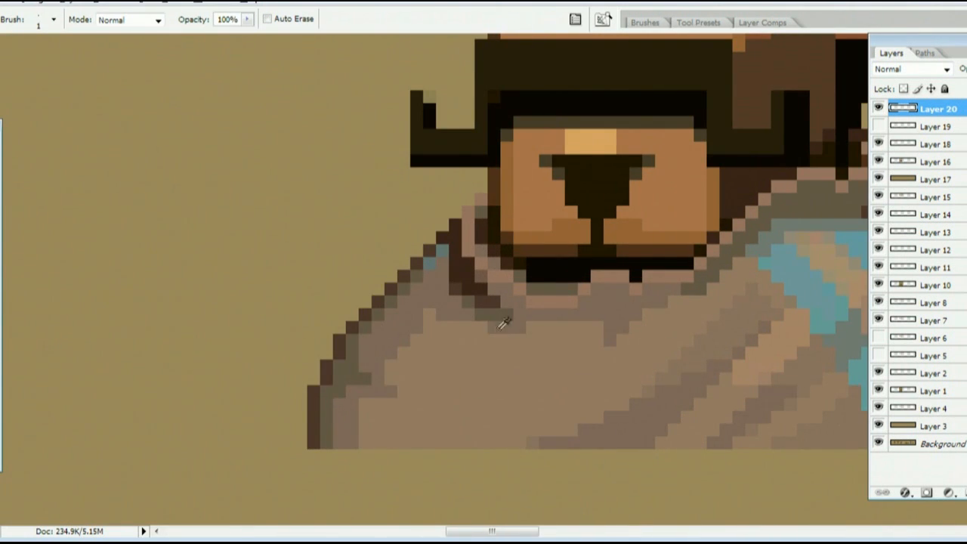
drag(506, 314, 459, 300)
click(460, 264)
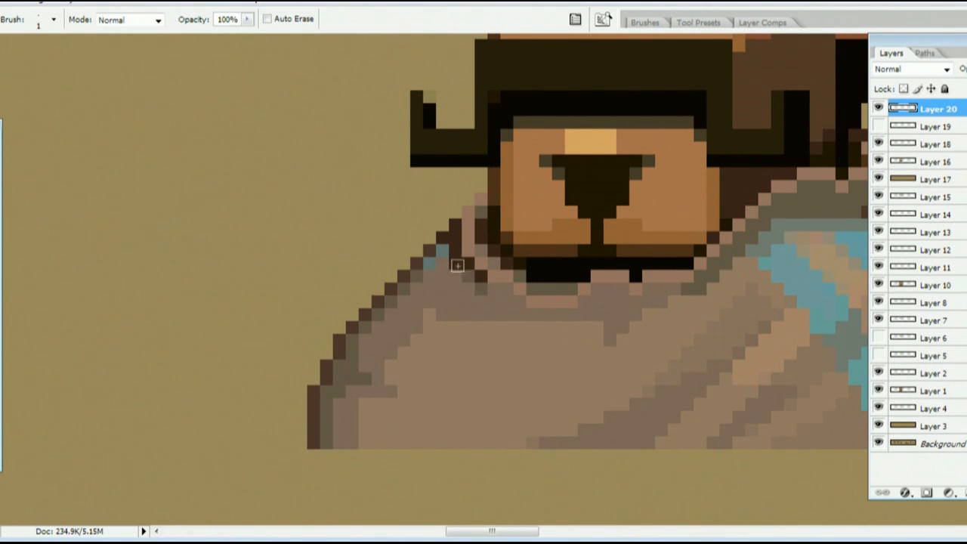
ctrl+alt+click(461, 264)
ctrl+click(508, 302)
ctrl+alt+click(556, 320)
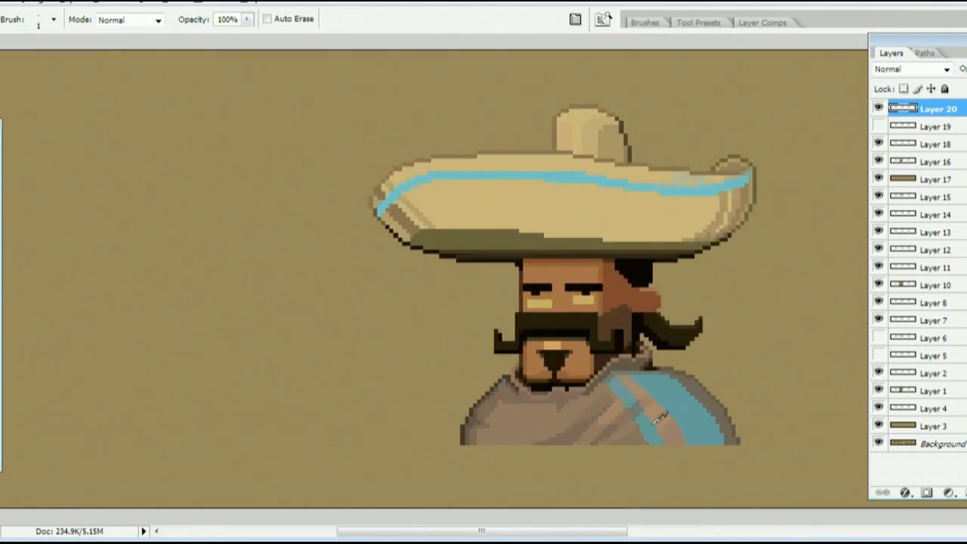
Step: Add muted blue pixels along the inner side of the plain shoulder's outline
ctrl+click(641, 415)
ctrl+alt+click(825, 329)
ctrl+click(601, 413)
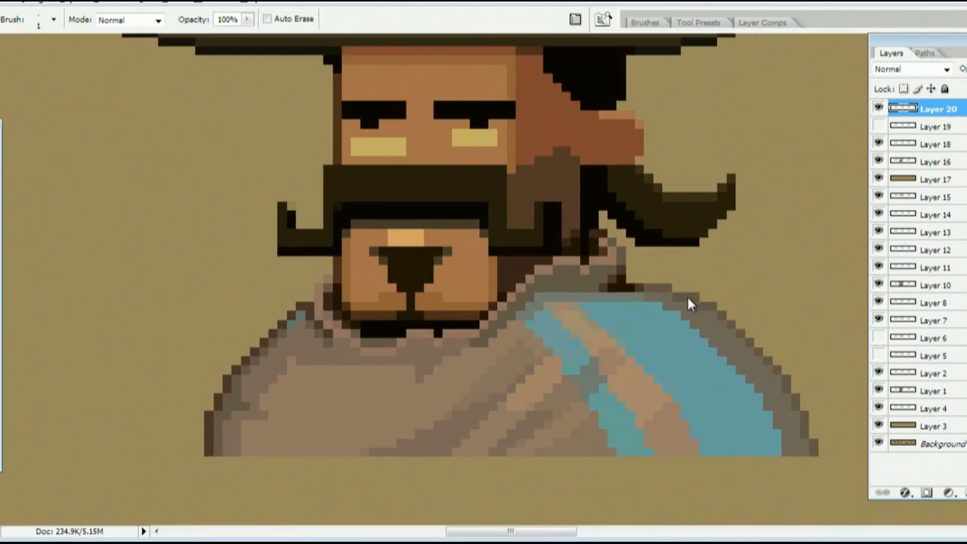
ctrl+alt+click(677, 297)
ctrl+click(607, 306)
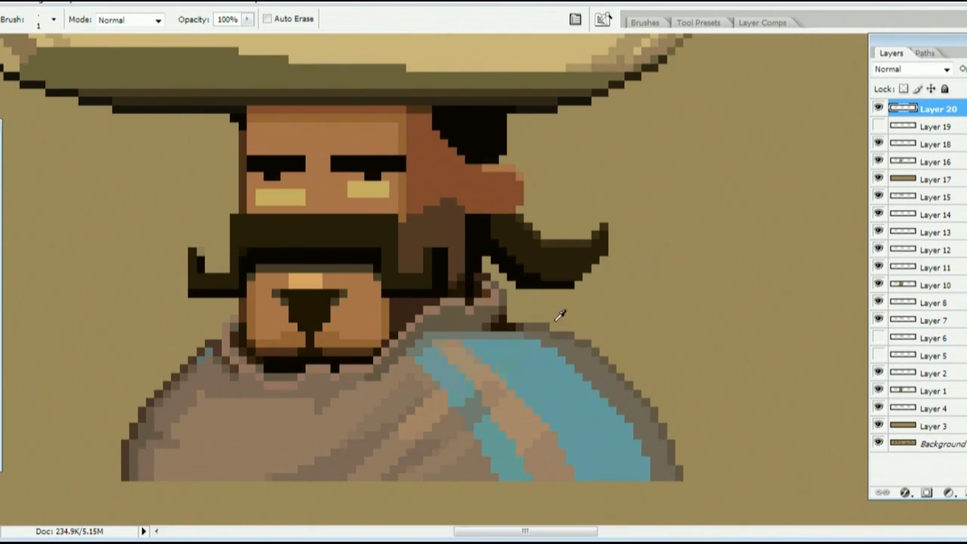
ctrl+click(660, 390)
ctrl+alt+click(760, 384)
ctrl+click(643, 264)
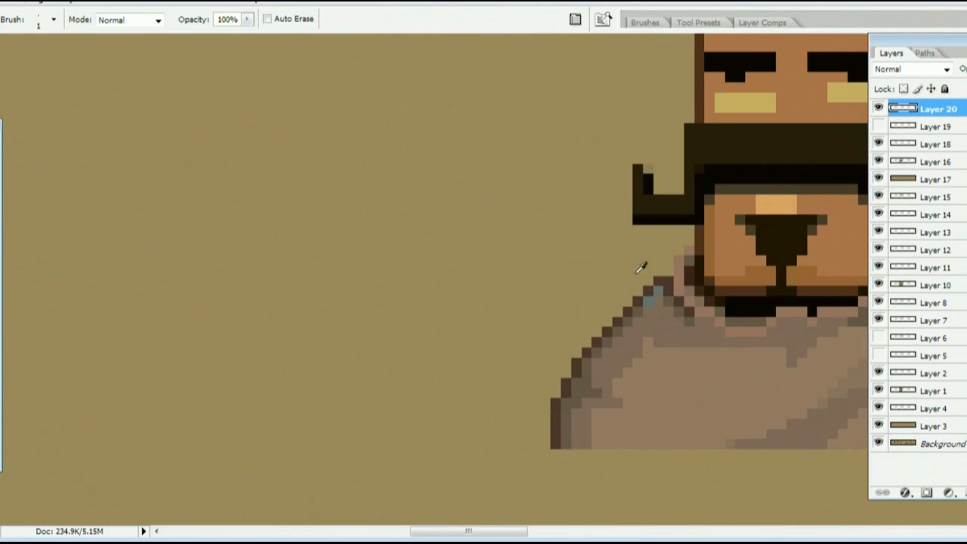
ctrl+alt+click(578, 374)
ctrl+click(590, 371)
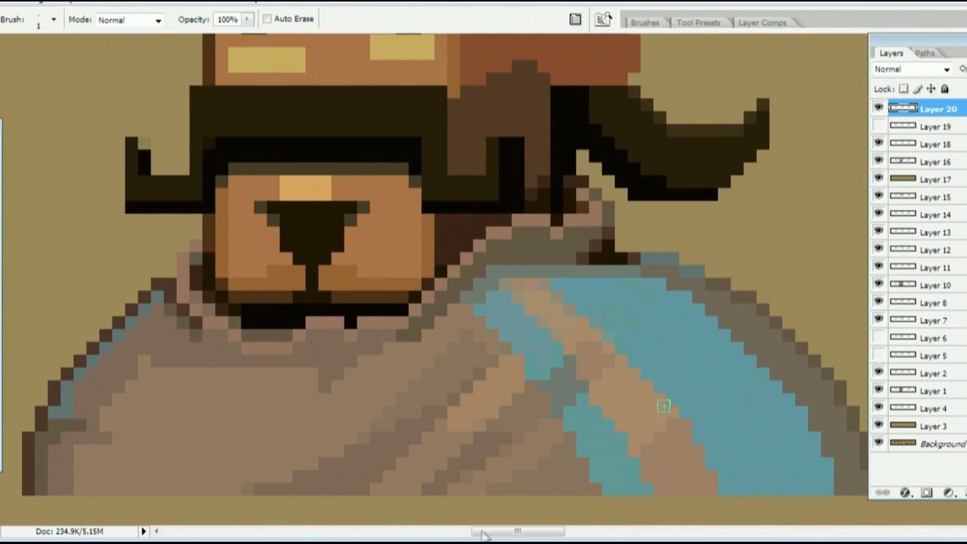
Step: Paint the outer outline of the blue-striped shoulder in muted grey-blue from the collar down to the hem
mouse_move(495, 299)
mouse_down()
mouse_move(582, 389)
mouse_move(635, 491)
mouse_up()
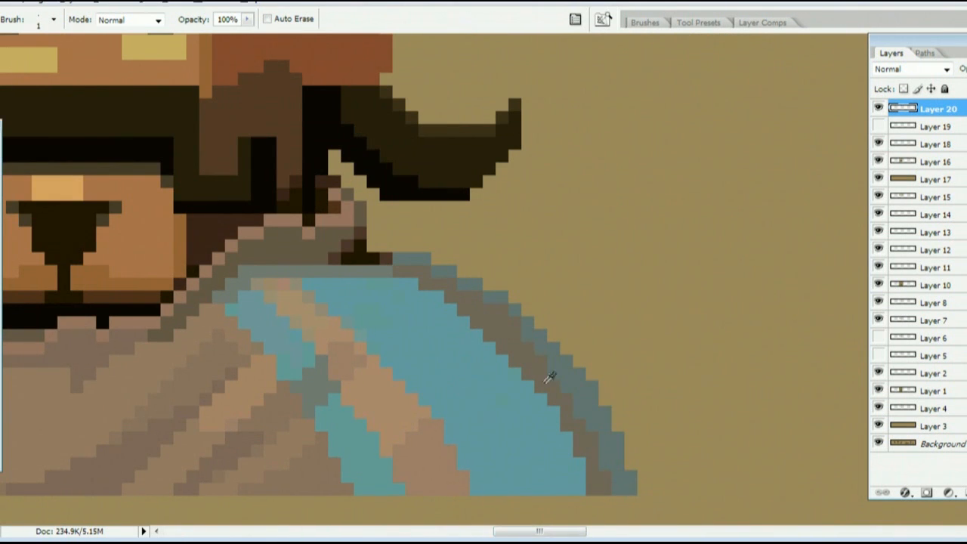
ctrl+alt+click(482, 300)
ctrl+click(454, 370)
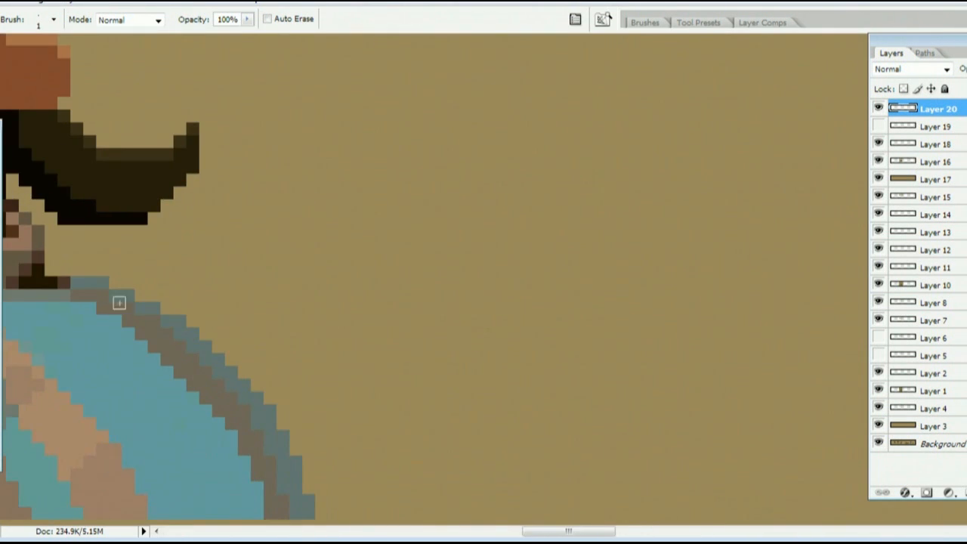
ctrl+alt+click(288, 396)
ctrl+alt+click(288, 396)
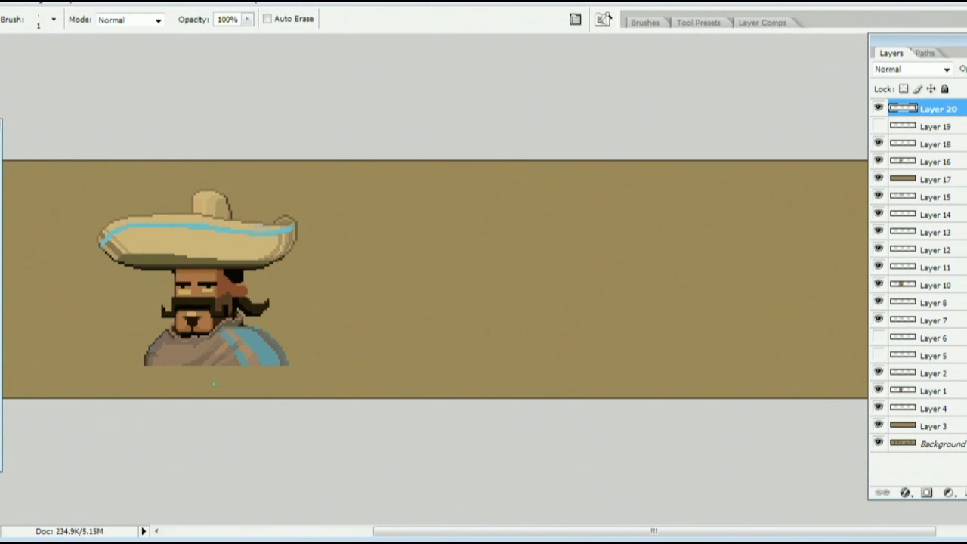
Step: Try recoloring the striped shoulder's selected grey-blue outline on a new layer, and hide that layer
key(ctrl+plus)
key(ctrl+plus)
drag(213, 384, 520, 417)
key(ctrl+plus)
key(ctrl+plus)
key(ctrl+plus)
key(ctrl+plus)
drag(349, 371, 419, 203)
key(w)
click(380, 355)
shift+click(306, 300)
shift+click(286, 291)
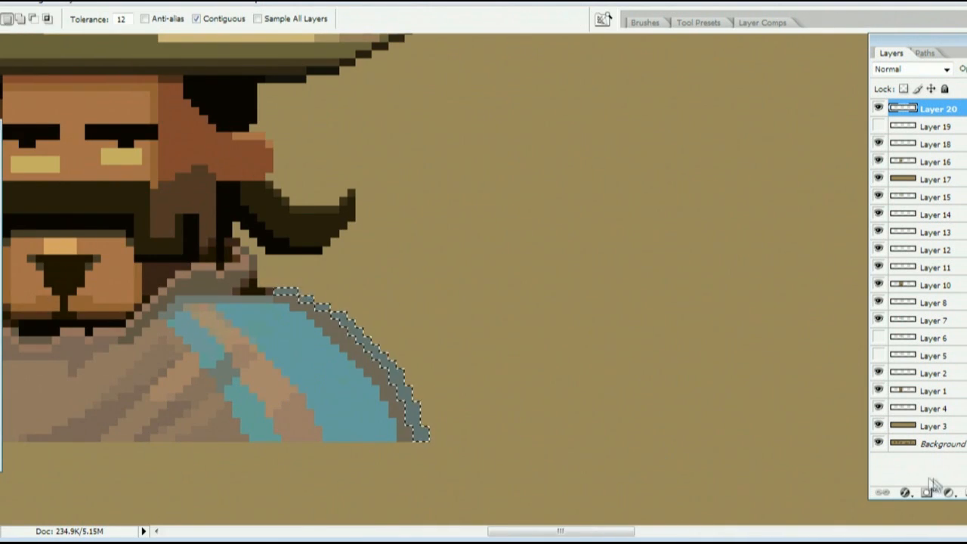
click(927, 493)
key(u)
key(ctrl+d)
key(ctrl+0)
click(878, 108)
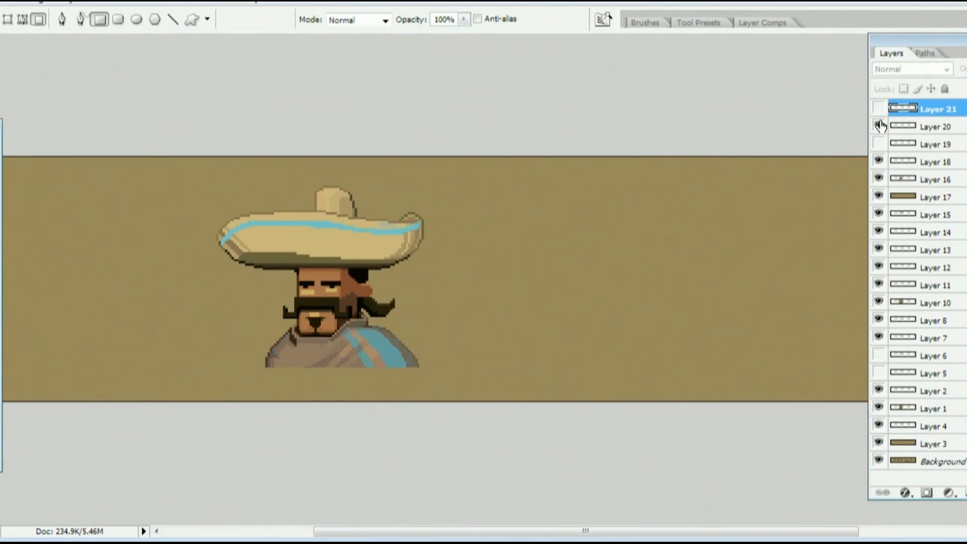
Step: Select the striped shoulder's grey-blue outline and recolor it greyish brown on a new layer
key(z)
click(302, 332)
key(b)
key(w)
key(ctrl+plus)
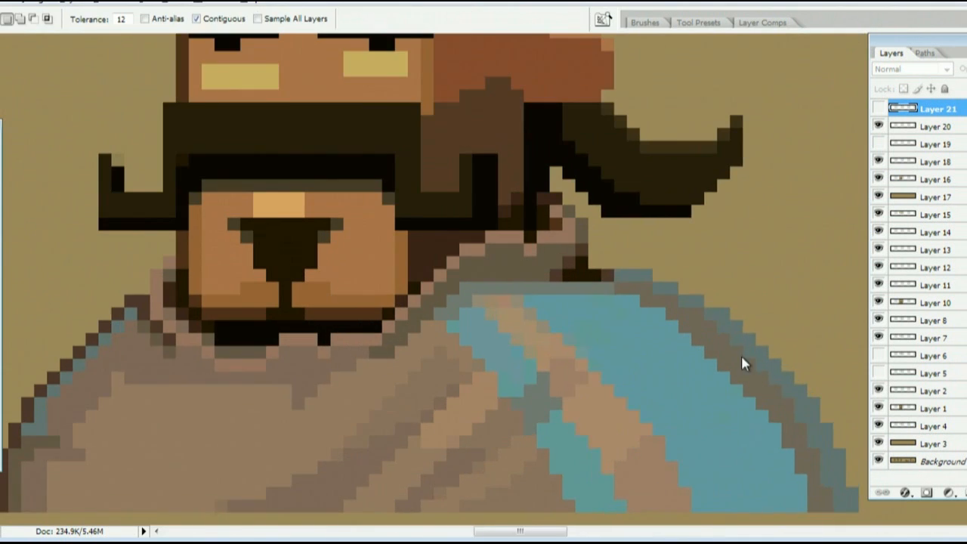
shift+click(737, 355)
key(ctrl+shift+alt+n)
shift+click(684, 294)
shift+click(650, 280)
key(u)
key(ctrl+d)
Step: Darken the start of the striped shoulder's outline beside the collar with dark brown pixels on a new layer
key(ctrl+shift+alt+n)
key(b)
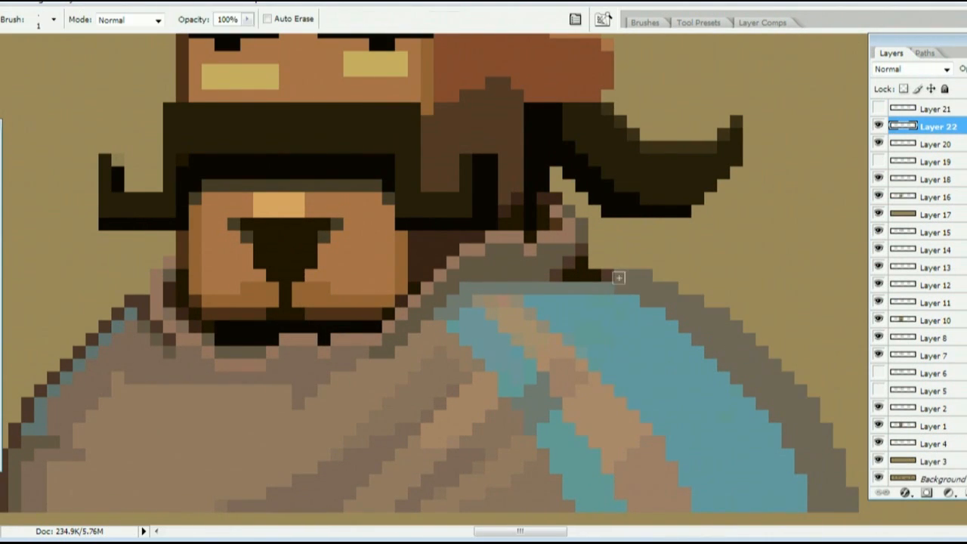
drag(619, 274, 692, 299)
key(z)
alt+click(519, 333)
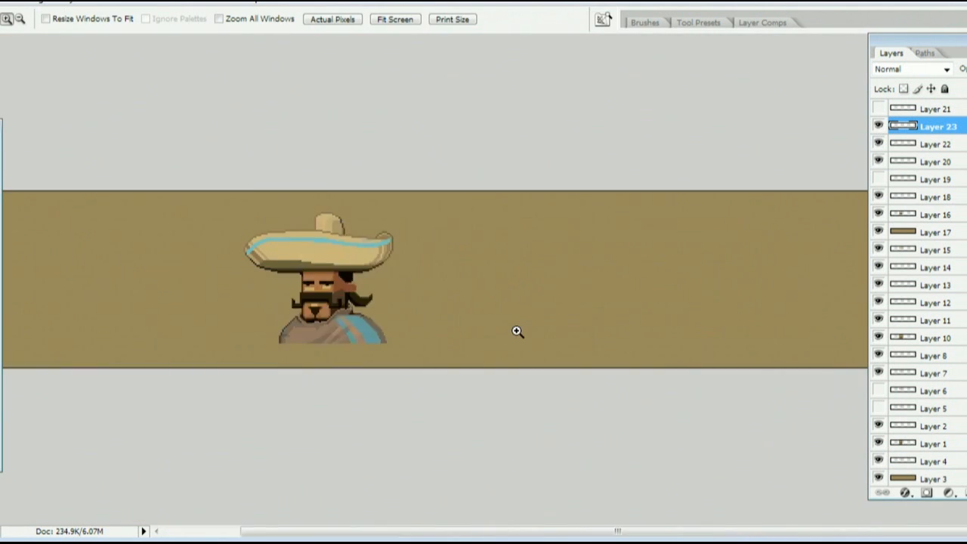
click(518, 333)
Step: Merge the visible portrait layers into one and add blue pixels to the collar above the shoulder stripe
key(b)
key(ctrl+e)
key(ctrl+minus)
key(ctrl+plus)
key(ctrl+plus)
key(ctrl+plus)
key(ctrl+plus)
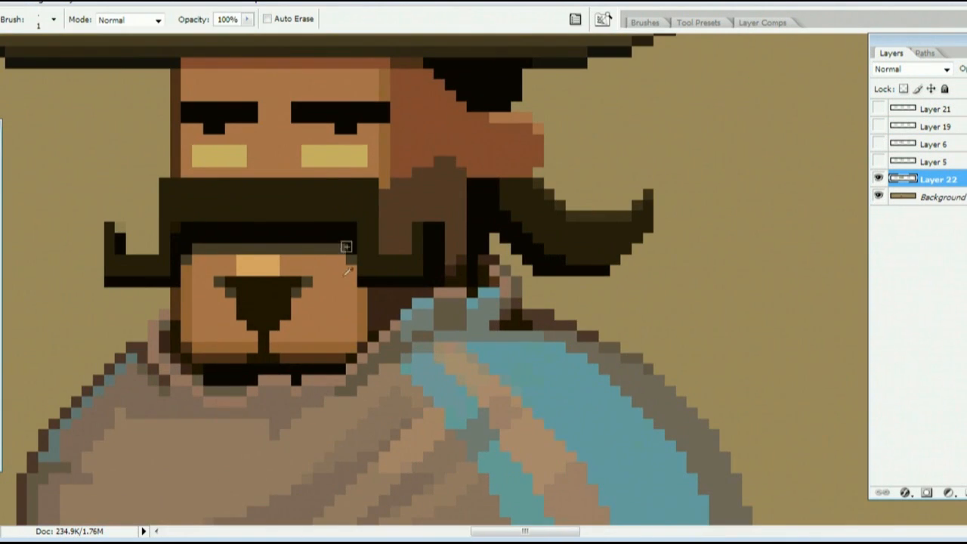
Step: Repaint the pale yellow highlights under both eyes in a warmer orange tan on new layers
key(ctrl+shift+alt+n)
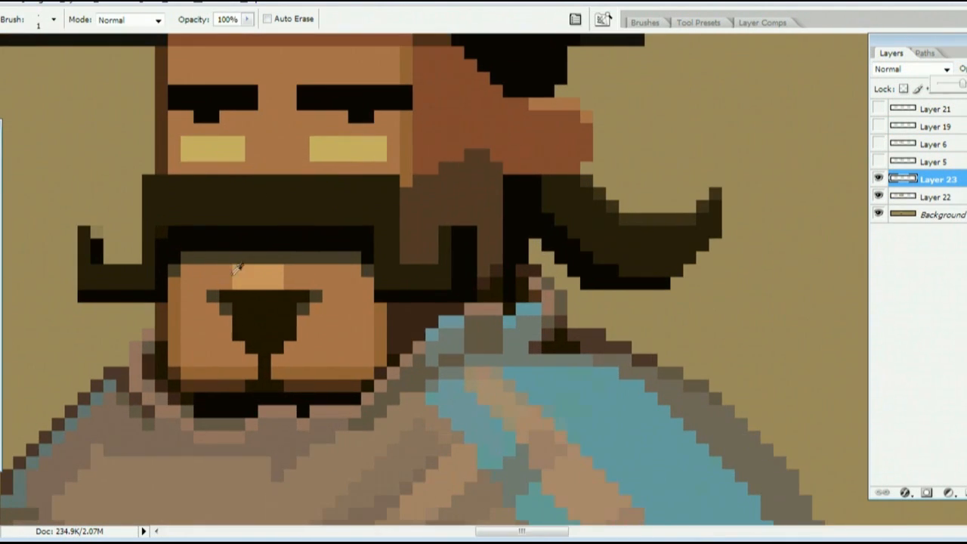
key(ctrl+shift+alt+n)
drag(185, 145, 234, 145)
drag(314, 145, 381, 145)
key(ctrl+minus)
key(ctrl+plus)
key(ctrl+plus)
key(ctrl+plus)
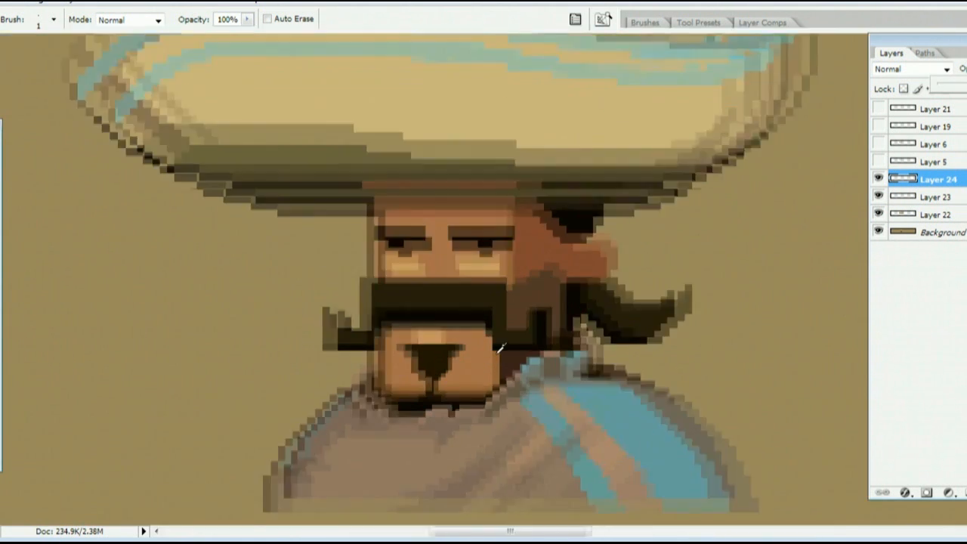
Step: Paint over the greyish smudge above the hat's blue band near the curled brim end in tan on a new layer
key(ctrl+shift+alt+n)
key(ctrl+0)
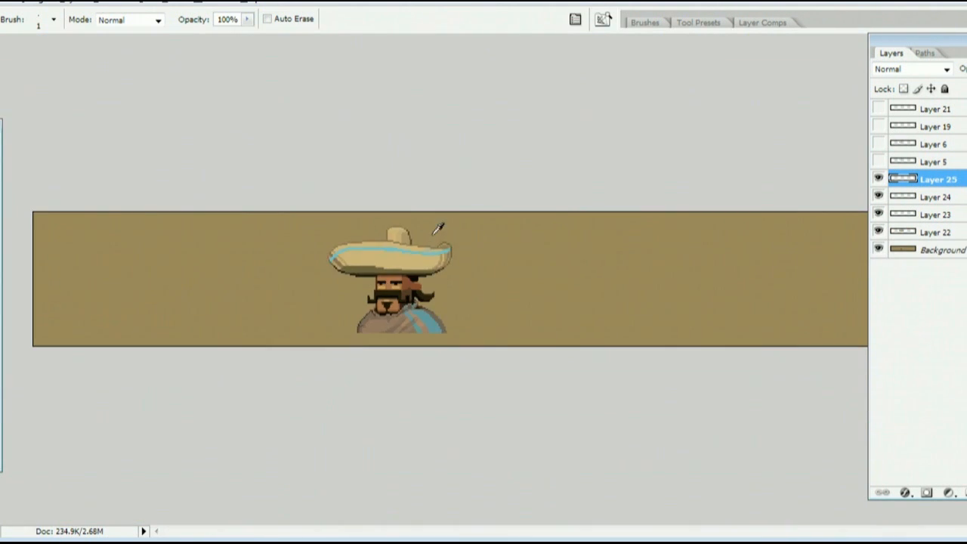
key(ctrl+plus)
key(ctrl+plus)
key(ctrl+plus)
key(ctrl+plus)
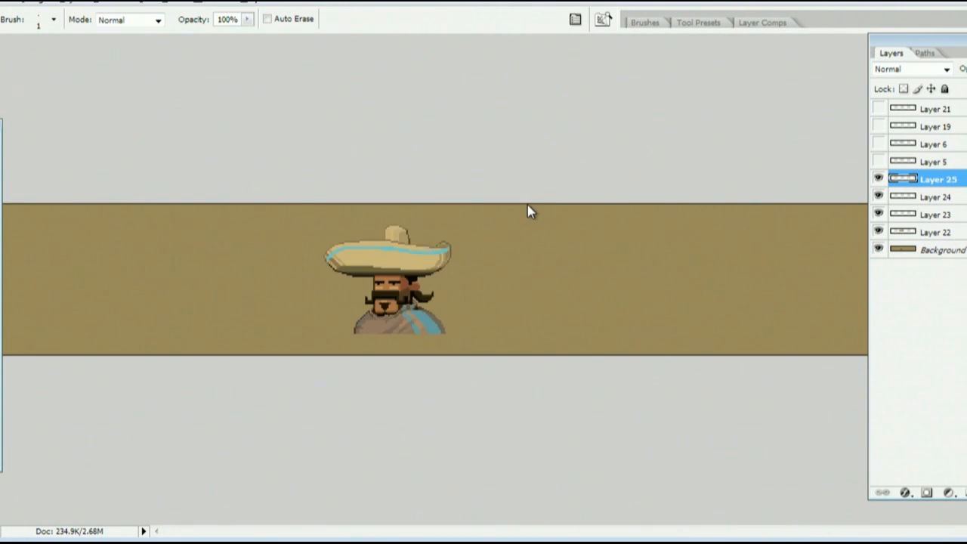
key(ctrl+plus)
key(ctrl+plus)
key(ctrl+plus)
key(ctrl+plus)
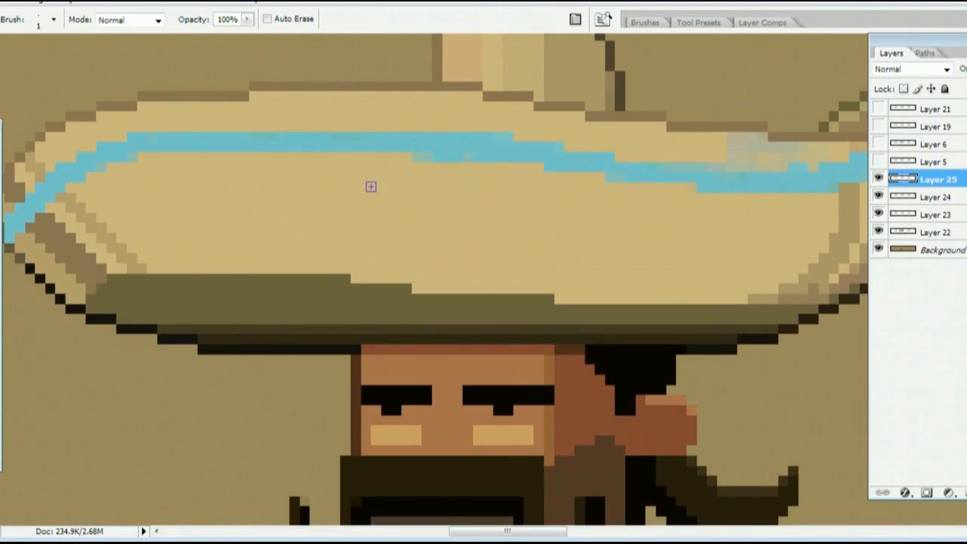
drag(483, 532, 530, 531)
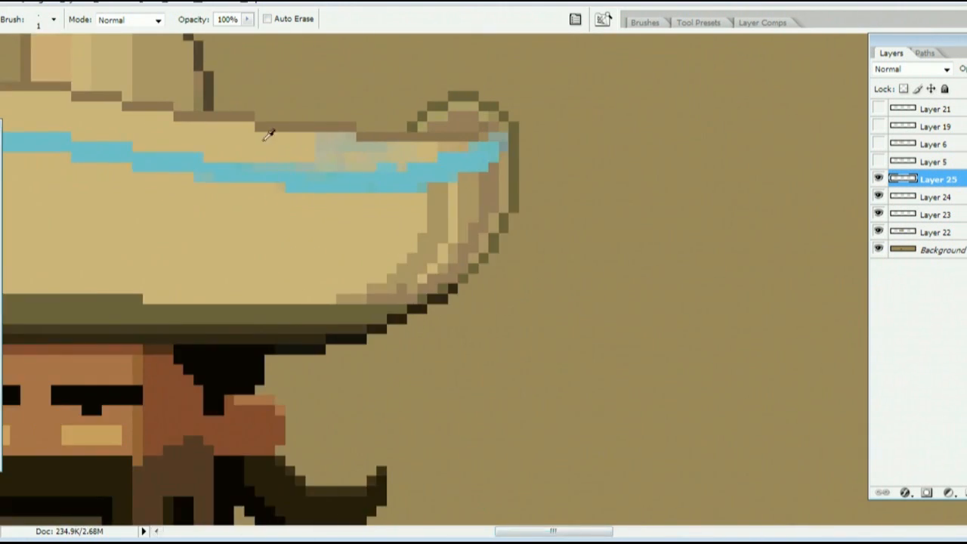
scroll(268, 134, up, 2)
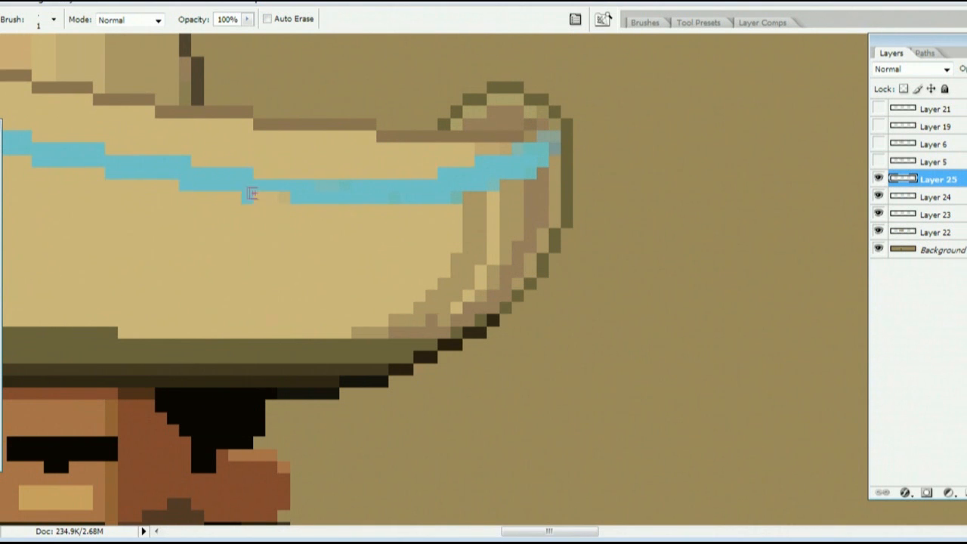
Step: Fill the gap in the blue band's lower edge and trim its stray pixels near the curled brim end
drag(248, 197, 281, 197)
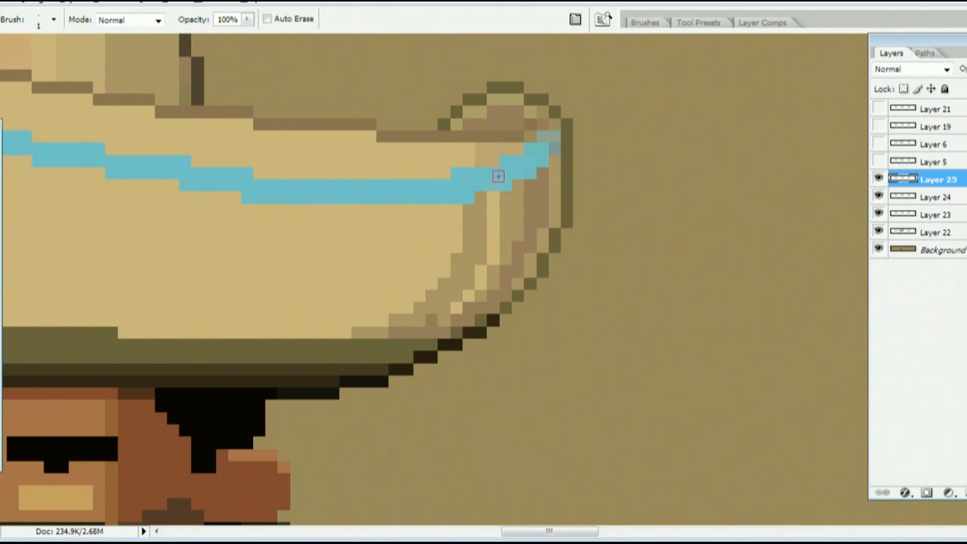
click(499, 184)
click(468, 196)
click(457, 174)
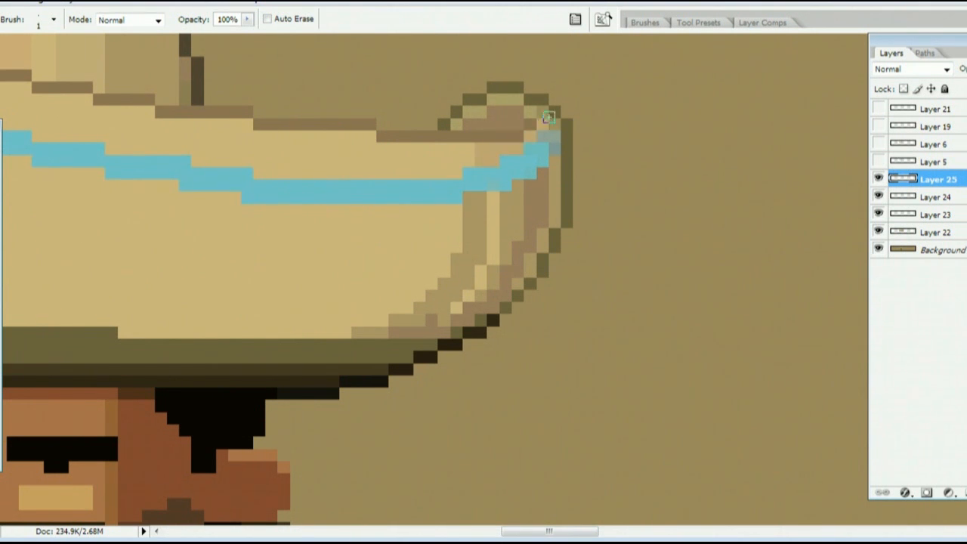
Step: Fill the blue band's tip at the curled brim end and raise its flat stretch beside the crown by one pixel
ctrl+alt+click(371, 171)
ctrl+click(272, 218)
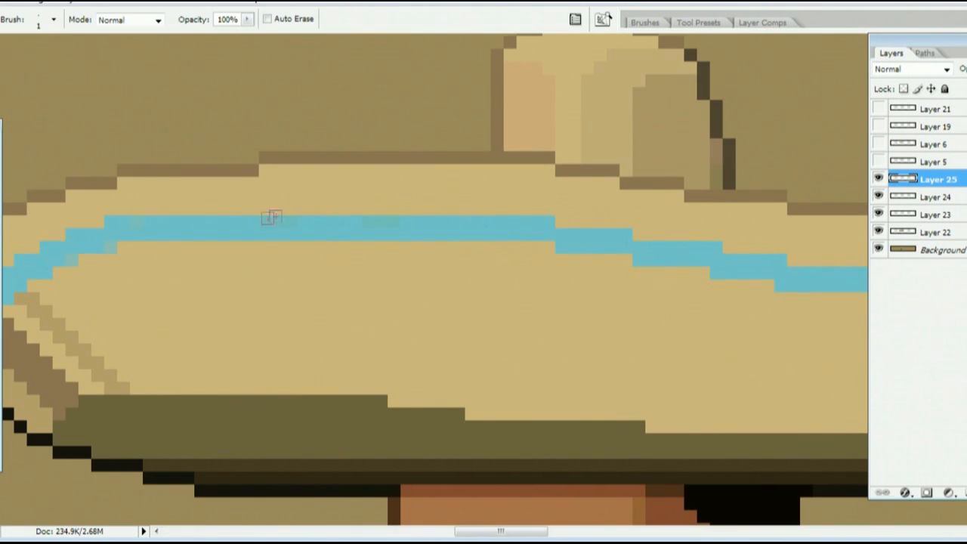
ctrl+alt+click(577, 327)
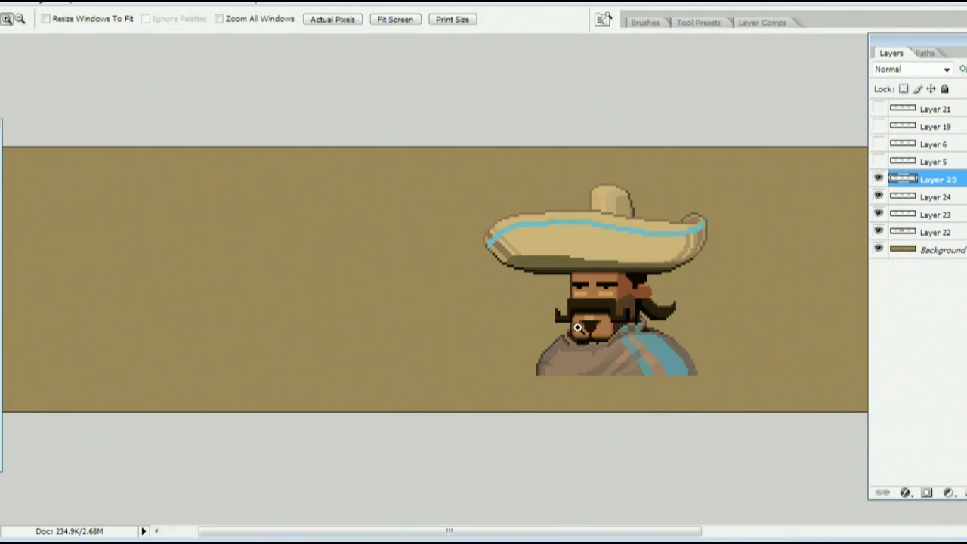
ctrl+click(619, 239)
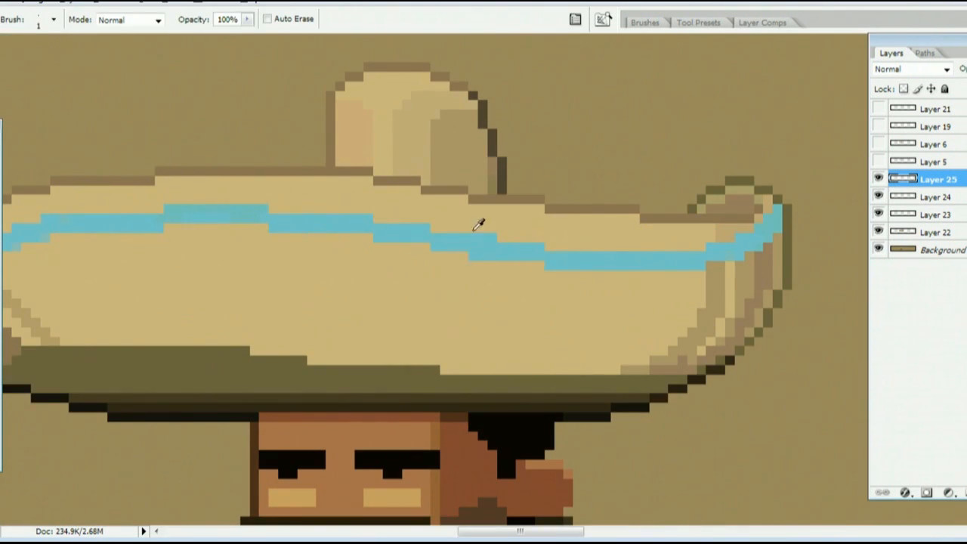
Step: Lengthen the raised section of the blue band and even out its stair-steps below the crown toward the curled brim
ctrl+alt+click(252, 220)
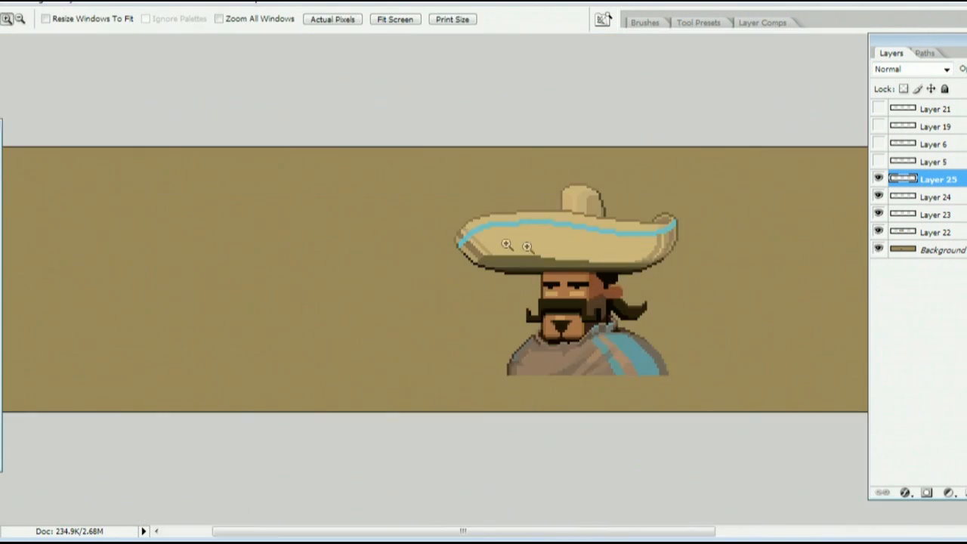
ctrl+click(635, 231)
mouse_move(472, 274)
mouse_down()
mouse_move(466, 302)
mouse_move(544, 303)
mouse_up()
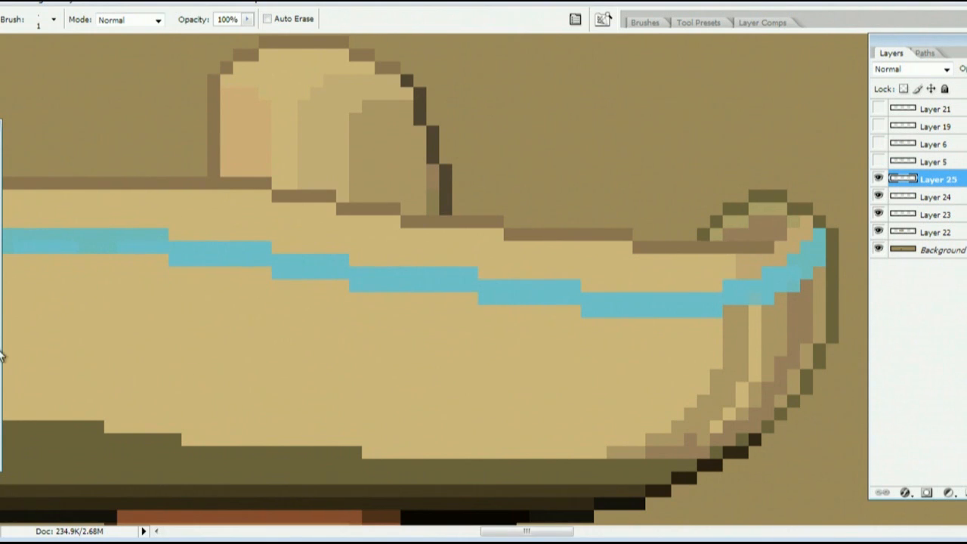
ctrl+alt+click(310, 215)
ctrl+click(335, 234)
drag(647, 294, 637, 284)
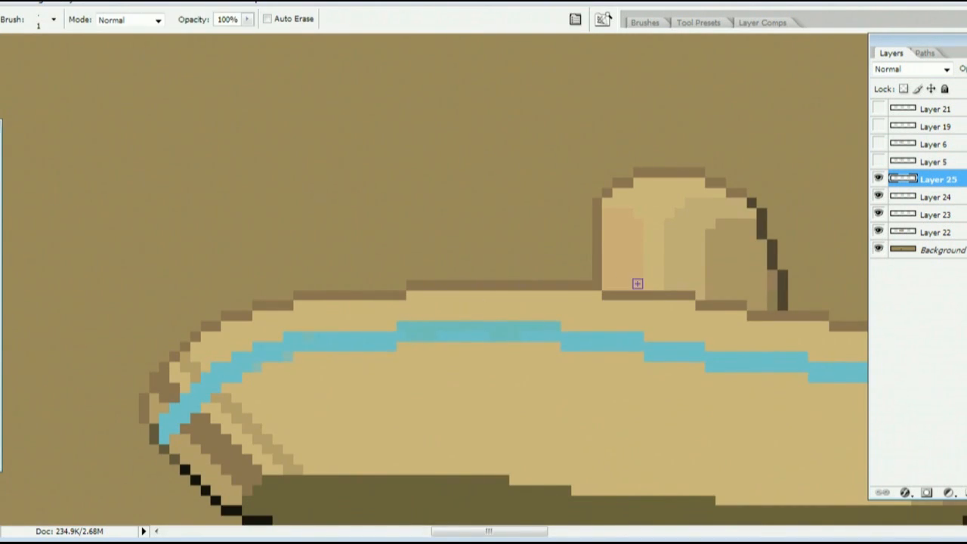
Step: Clean up the olive outline on top of the curled brim end, reshaping its corner pixels into a smoother curve with tan inside
ctrl+alt+click(557, 317)
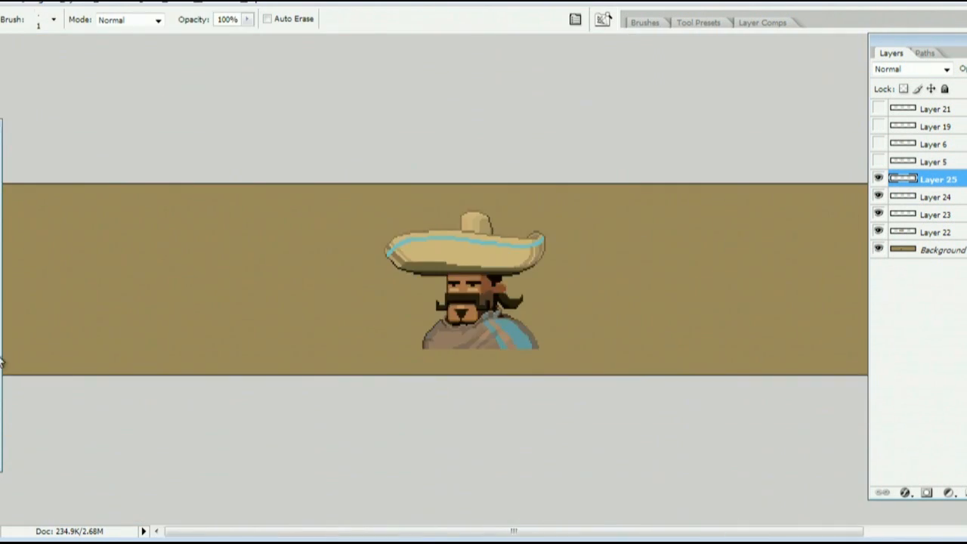
ctrl+click(282, 237)
ctrl+click(282, 237)
ctrl+alt+click(637, 309)
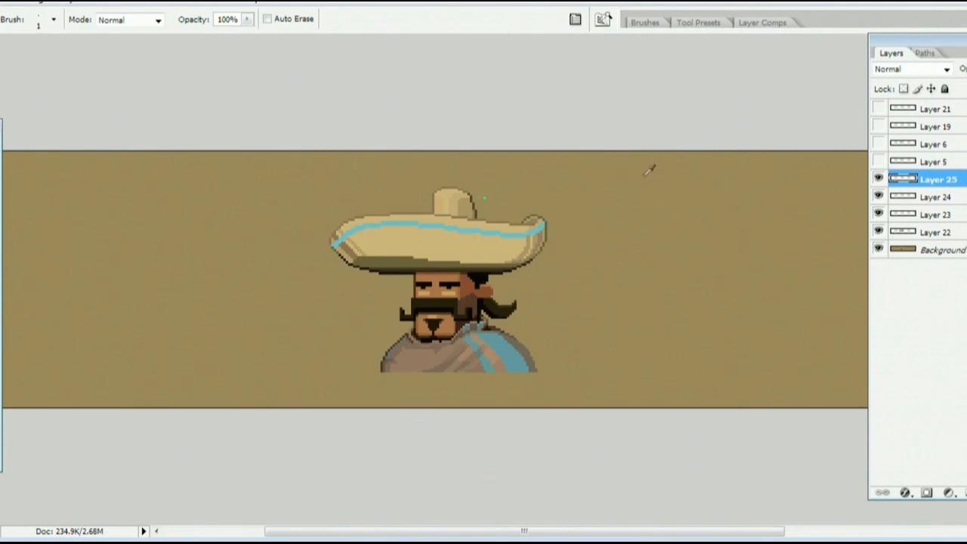
ctrl+click(657, 164)
ctrl+click(513, 113)
ctrl+click(525, 134)
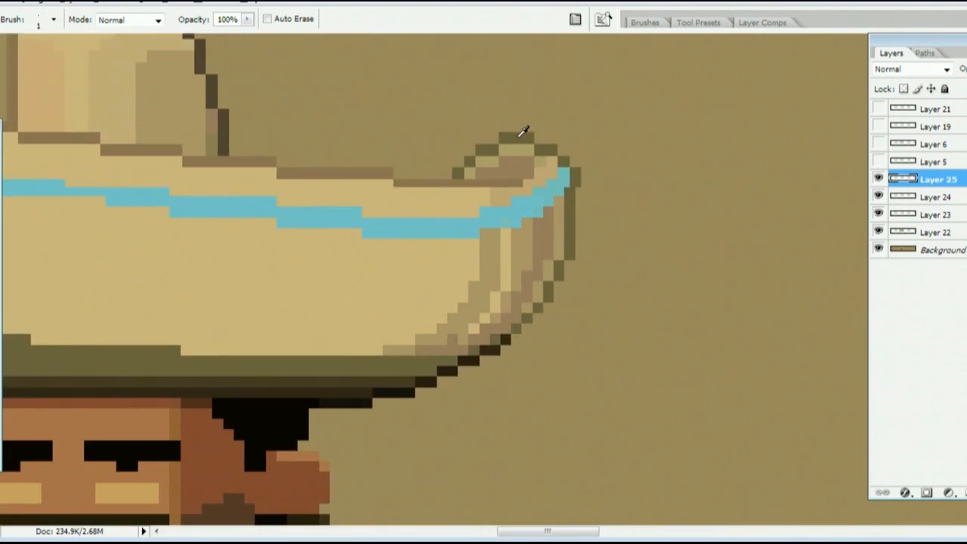
ctrl+click(527, 163)
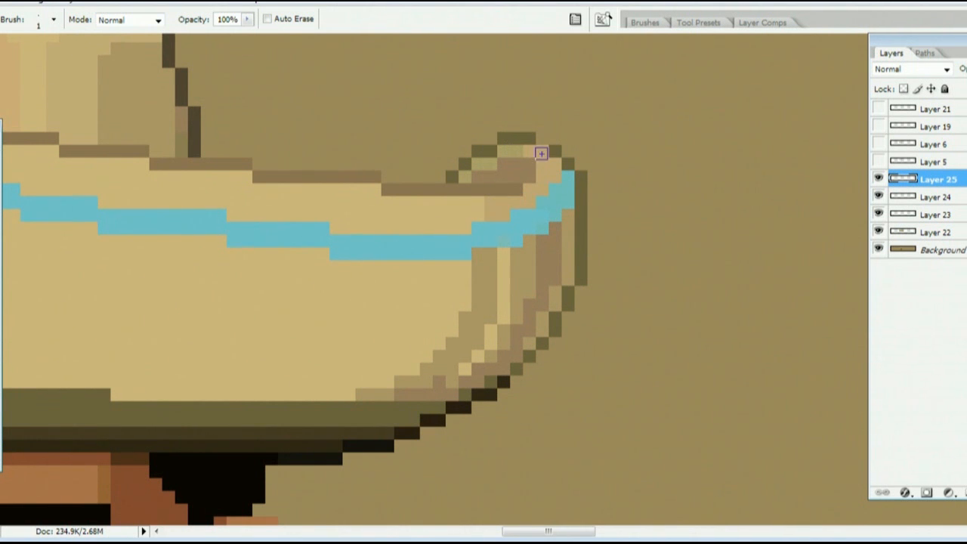
scroll(473, 134, down, 10)
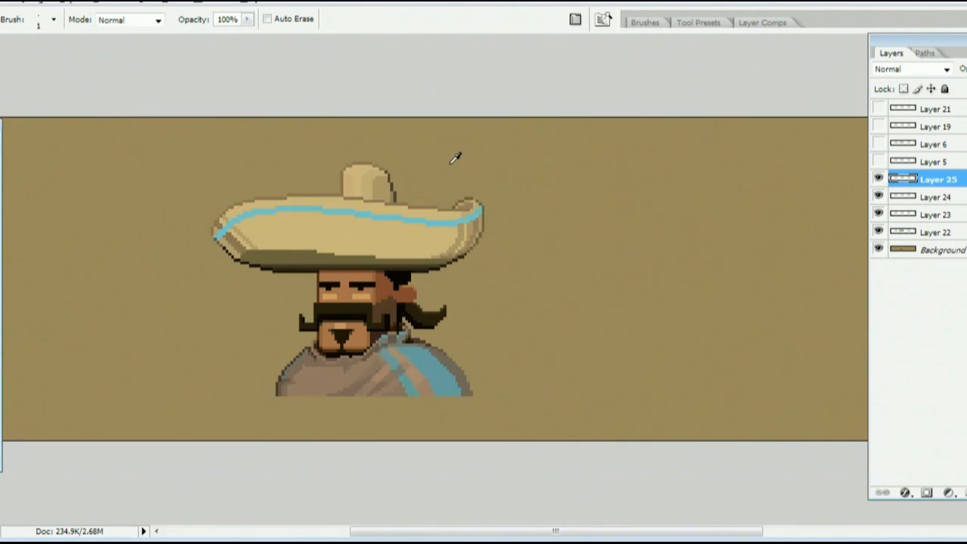
scroll(415, 182, up, 10)
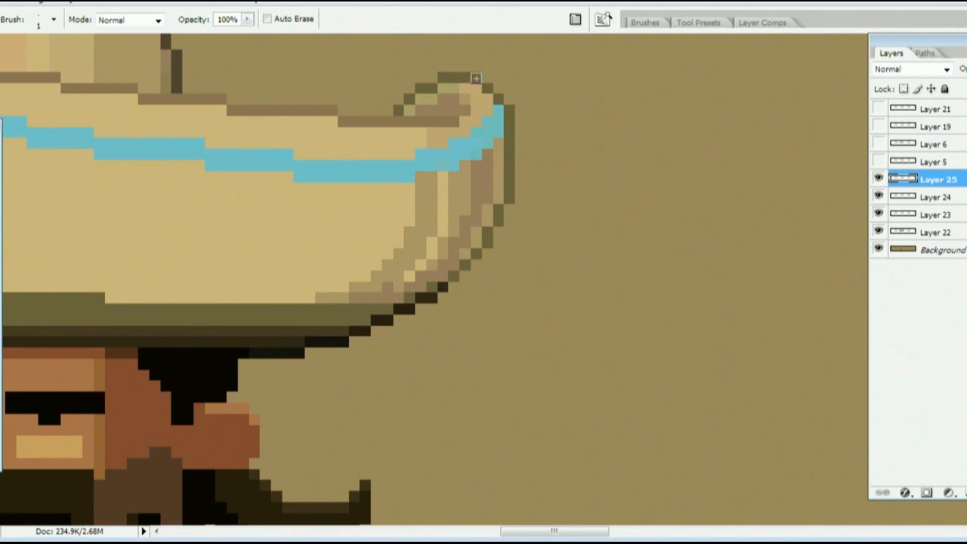
scroll(350, 97, down, 8)
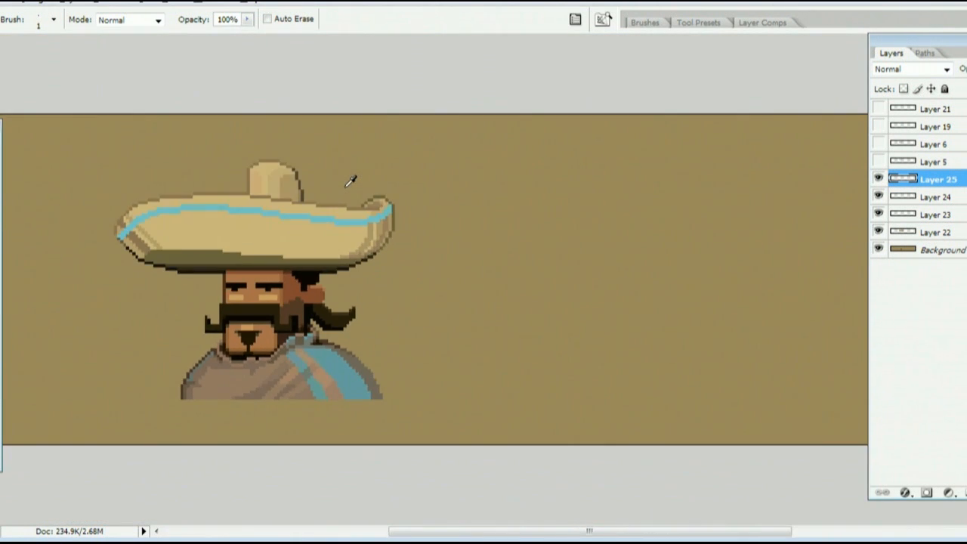
scroll(350, 182, down, 3)
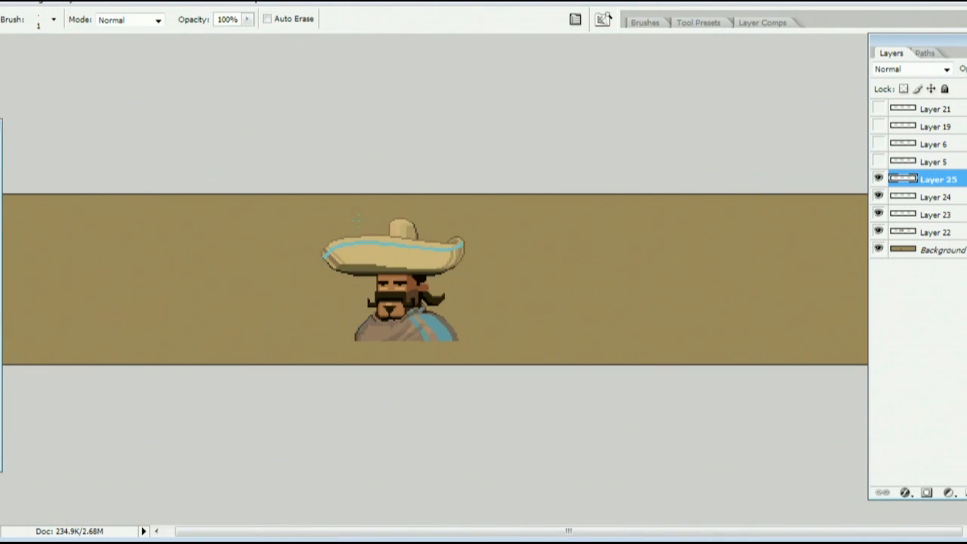